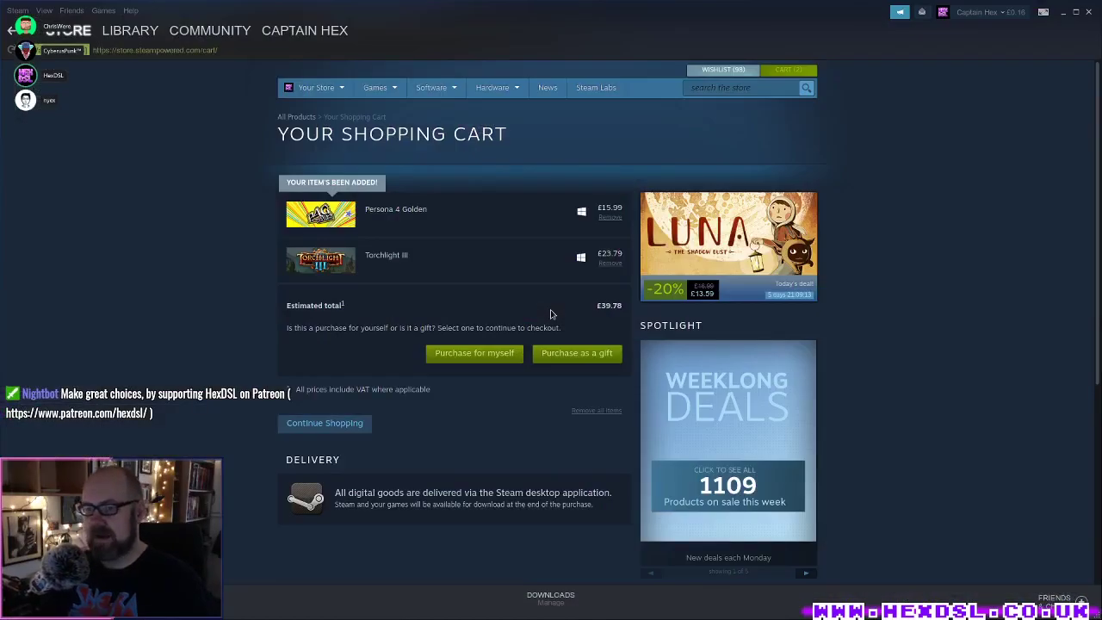
Step: Launch Aseprite from the Steam library and create a 320 × 180 px RGBA sprite with a transparent background
{"action": "left_click", "coordinate": [130, 30]}
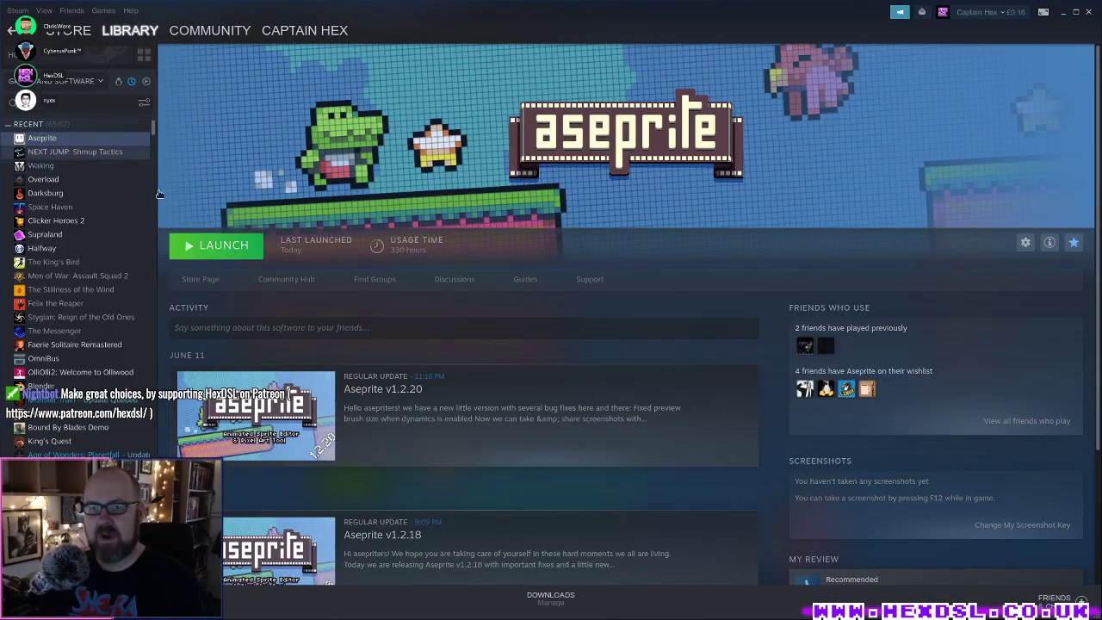
{"action": "left_click", "coordinate": [250, 254]}
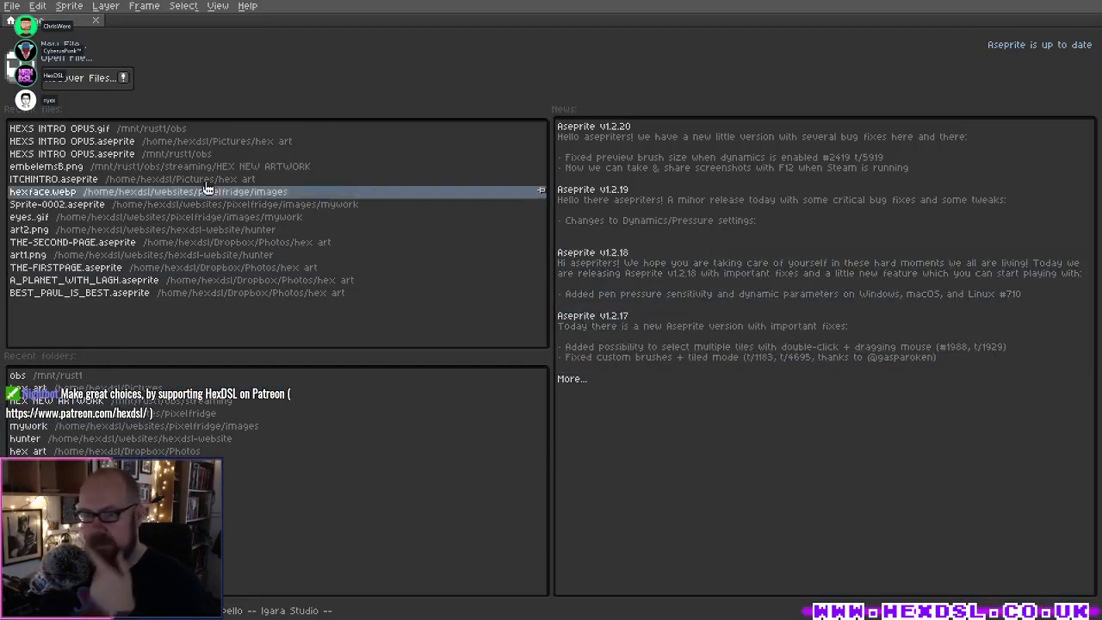
{"action": "left_click", "coordinate": [49, 46]}
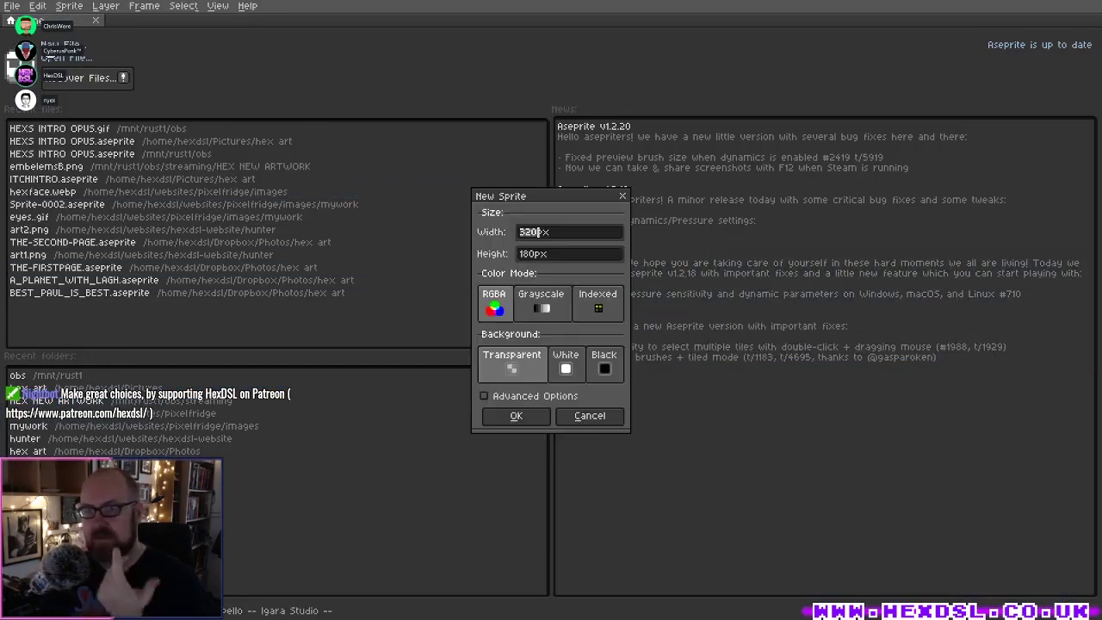
{"action": "left_click", "coordinate": [517, 416]}
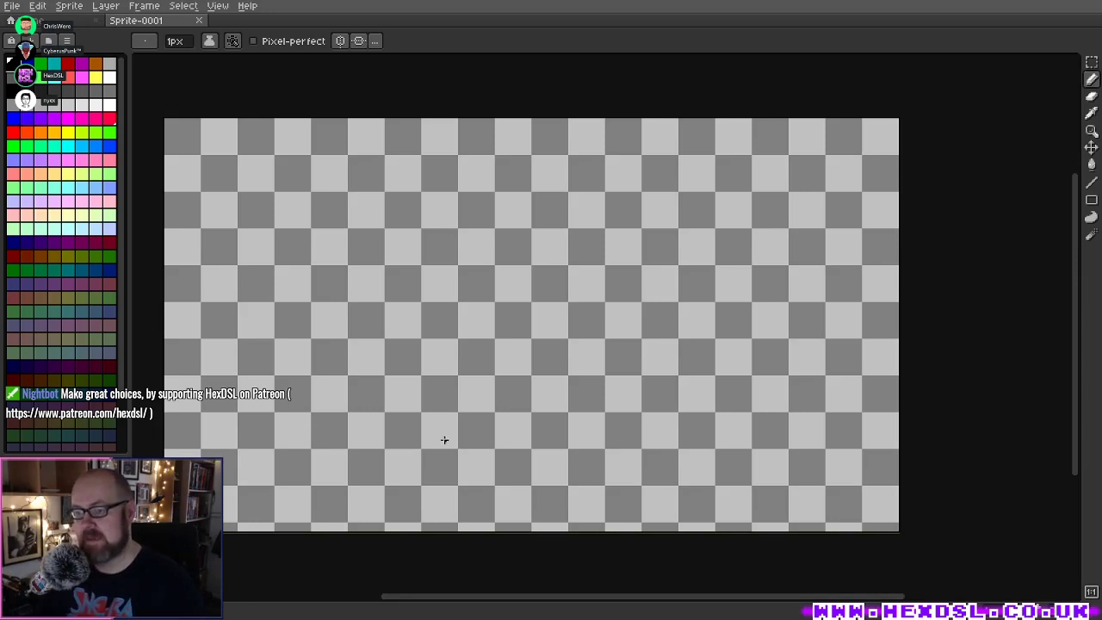
Step: Draw a small black circle outline, 1 px thick, in the left part of the canvas with the Ellipse tool
{"action": "scroll", "coordinate": [477, 285], "scroll_direction": "up", "scroll_amount": 3}
{"action": "scroll", "coordinate": [546, 342], "scroll_direction": "down", "scroll_amount": 4}
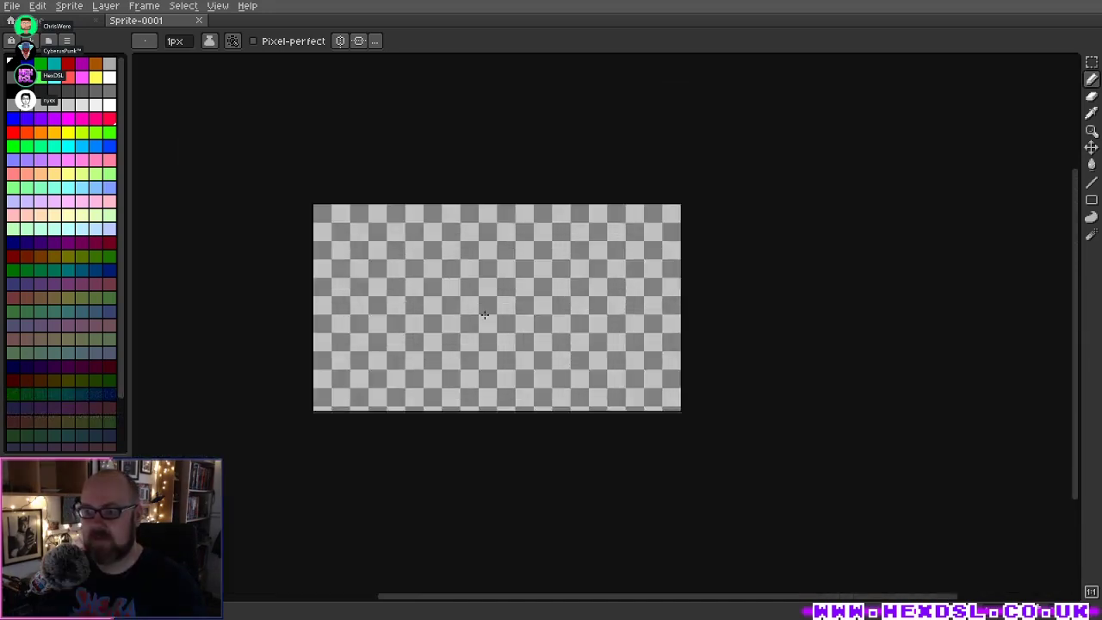
{"action": "scroll", "coordinate": [473, 330], "scroll_direction": "up", "scroll_amount": 2}
{"action": "left_click_drag", "start_coordinate": [473, 330], "coordinate": [610, 273]}
{"action": "scroll", "coordinate": [431, 258], "scroll_direction": "up", "scroll_amount": 2}
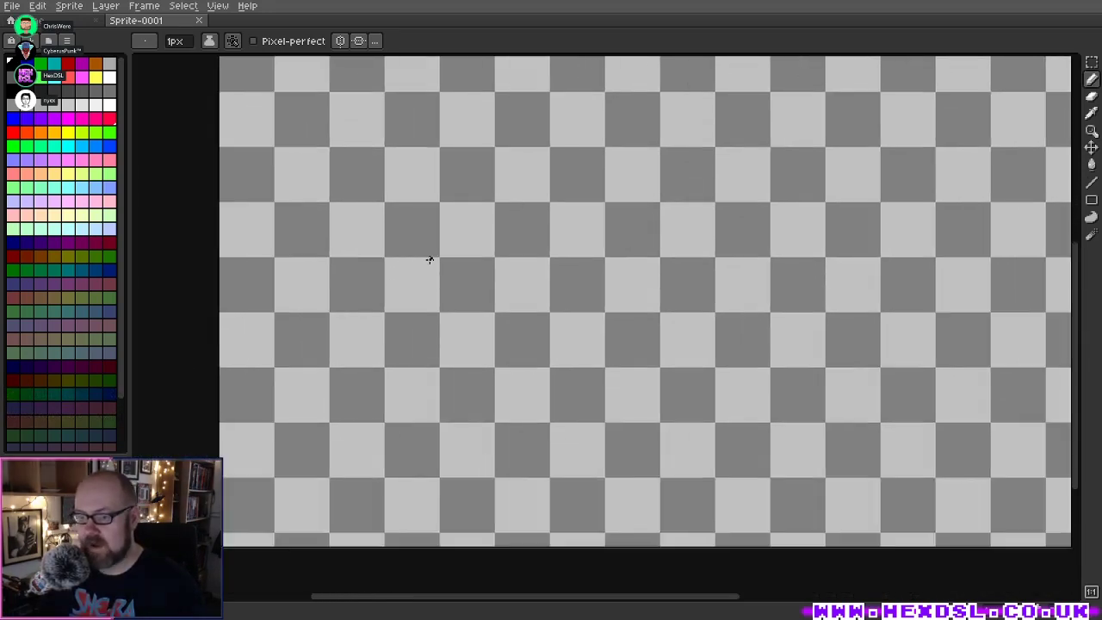
{"action": "left_click_drag", "start_coordinate": [431, 258], "coordinate": [488, 260]}
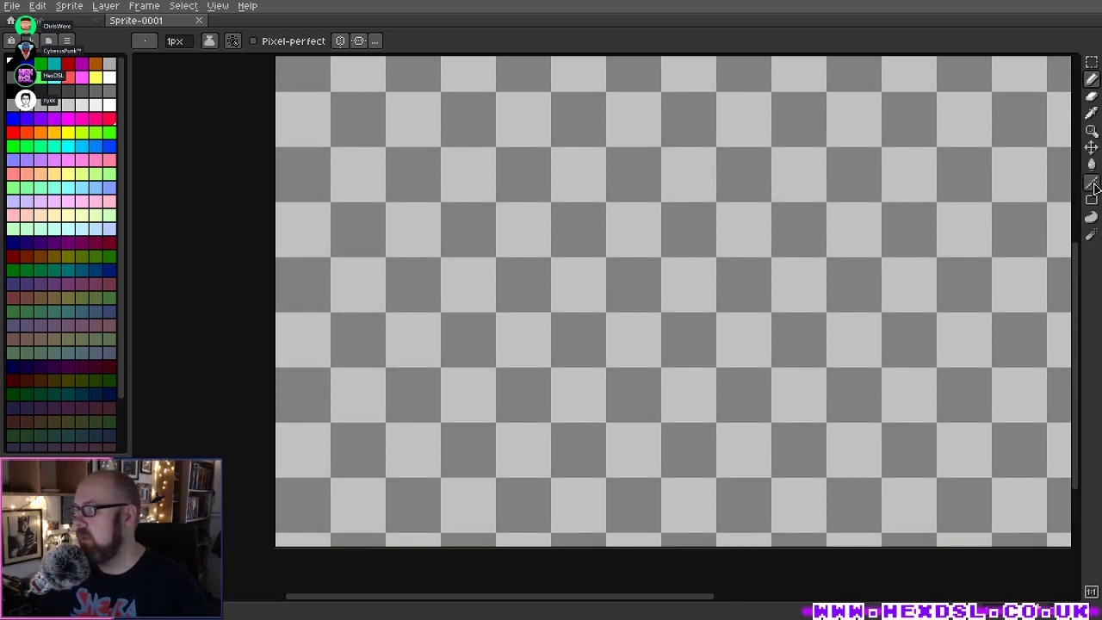
{"action": "left_click", "coordinate": [1091, 199]}
{"action": "left_click", "coordinate": [1058, 200]}
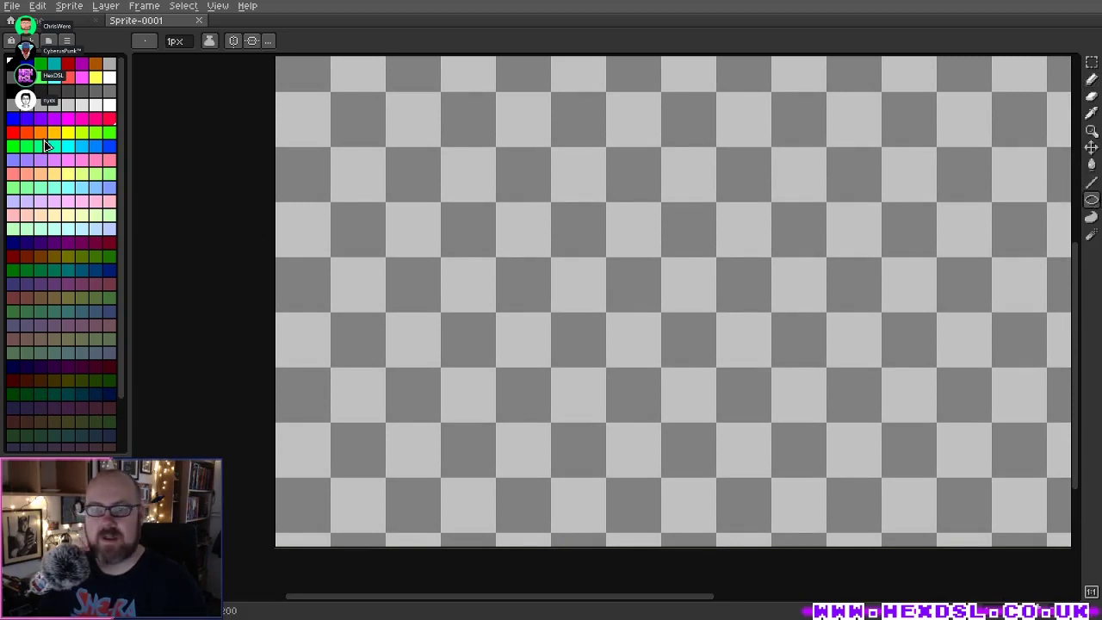
{"action": "mouse_move", "coordinate": [329, 287]}
{"action": "left_mouse_down"}
{"action": "mouse_move", "coordinate": [406, 339]}
{"action": "mouse_move", "coordinate": [406, 362]}
{"action": "mouse_move", "coordinate": [540, 312]}
{"action": "left_mouse_up"}
{"action": "scroll", "coordinate": [419, 365], "scroll_direction": "up", "scroll_amount": 2}
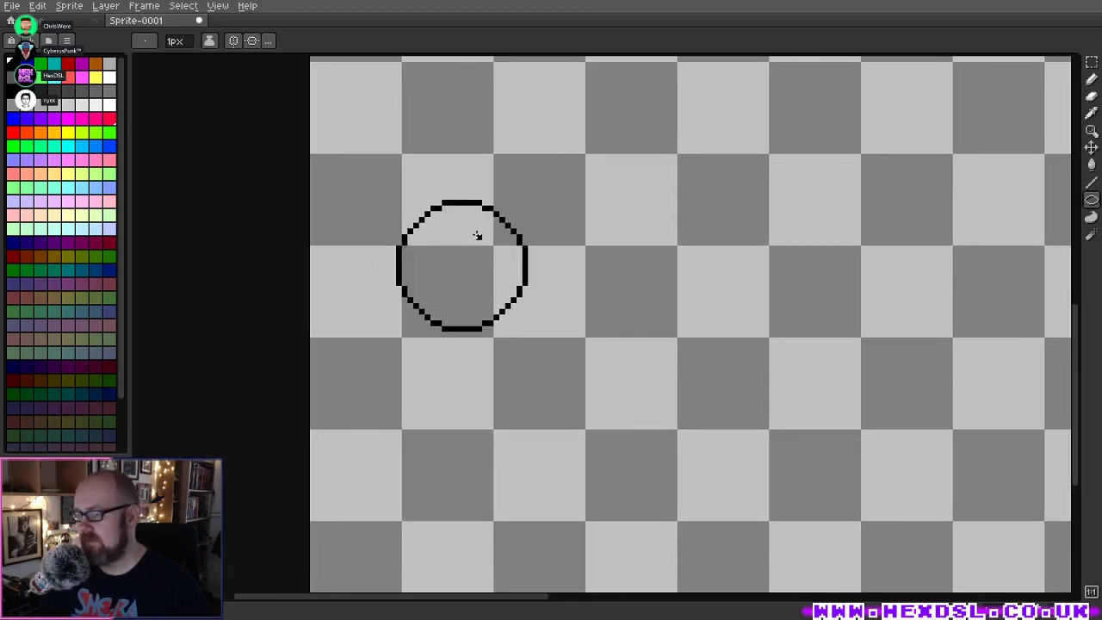
Step: Fill the circle with pink using the Paint Bucket, and refill it with violet
{"action": "left_click", "coordinate": [81, 119]}
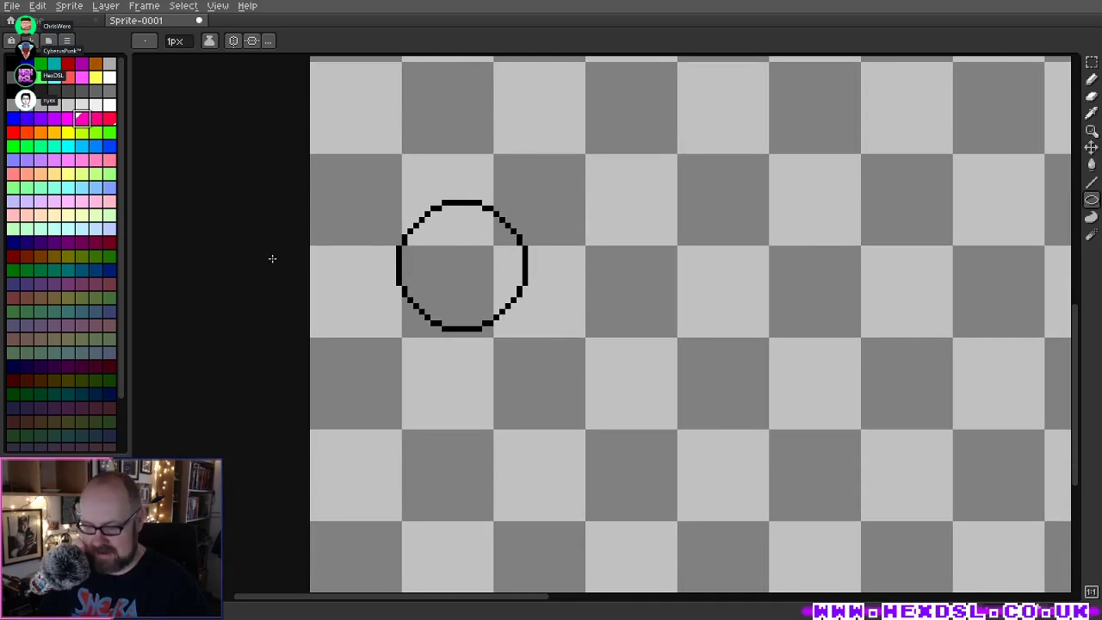
{"action": "key", "text": "b"}
{"action": "key", "text": "g"}
{"action": "left_click", "coordinate": [461, 265]}
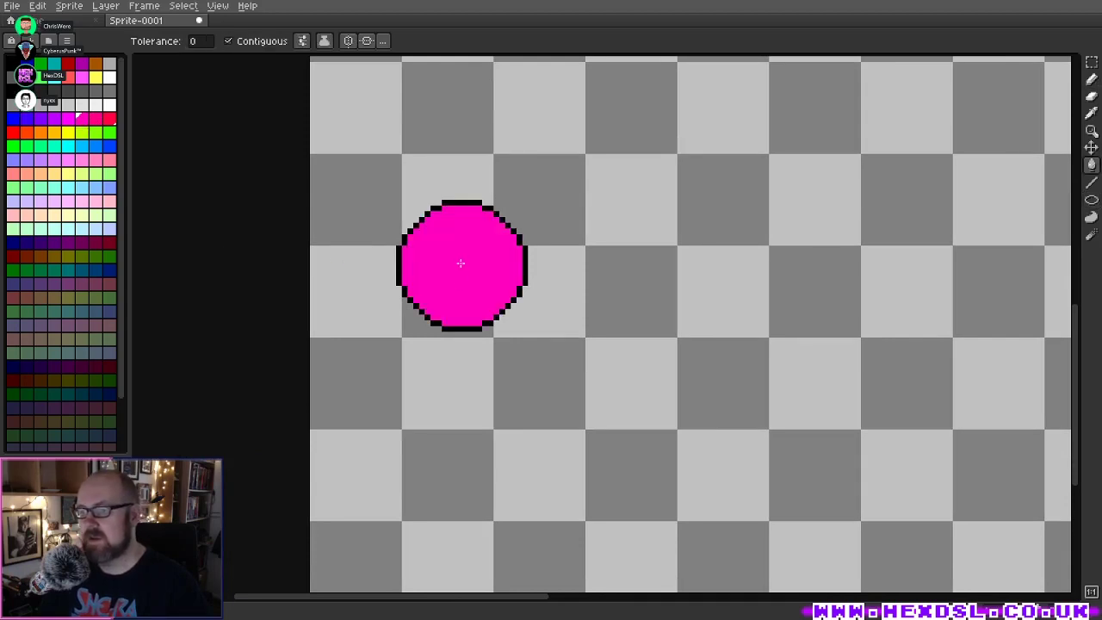
{"action": "left_click", "coordinate": [40, 119]}
{"action": "left_click", "coordinate": [453, 241]}
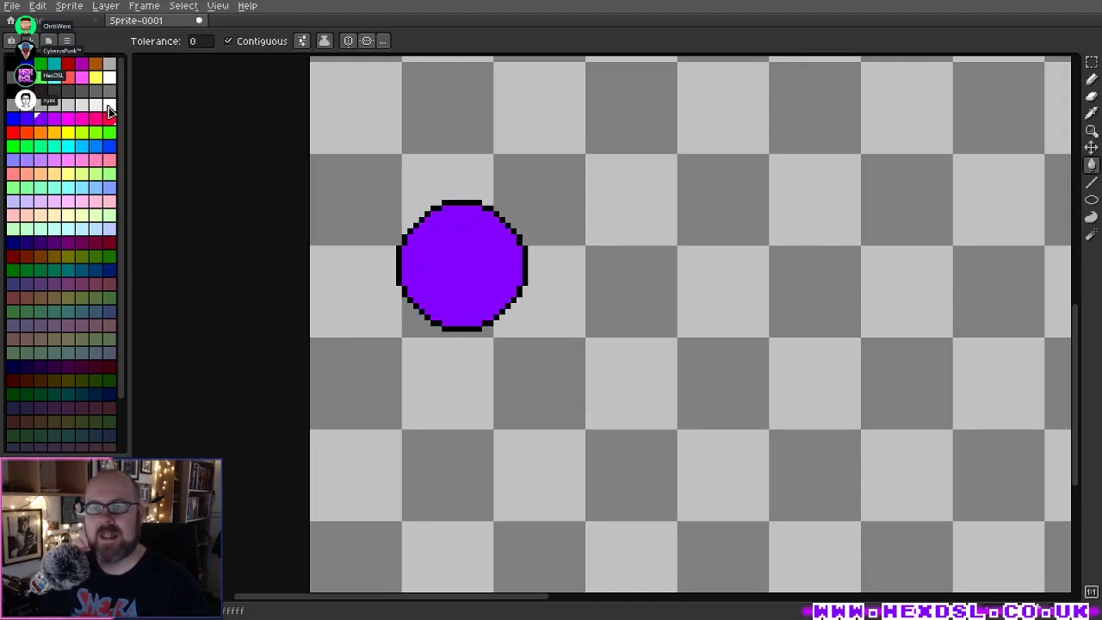
Step: Draw a small white plus-shaped highlight inside the ball's upper-right edge with the Pencil
{"action": "scroll", "coordinate": [437, 265], "scroll_direction": "up", "scroll_amount": 1}
{"action": "scroll", "coordinate": [438, 265], "scroll_direction": "up", "scroll_amount": 1}
{"action": "key", "text": "b"}
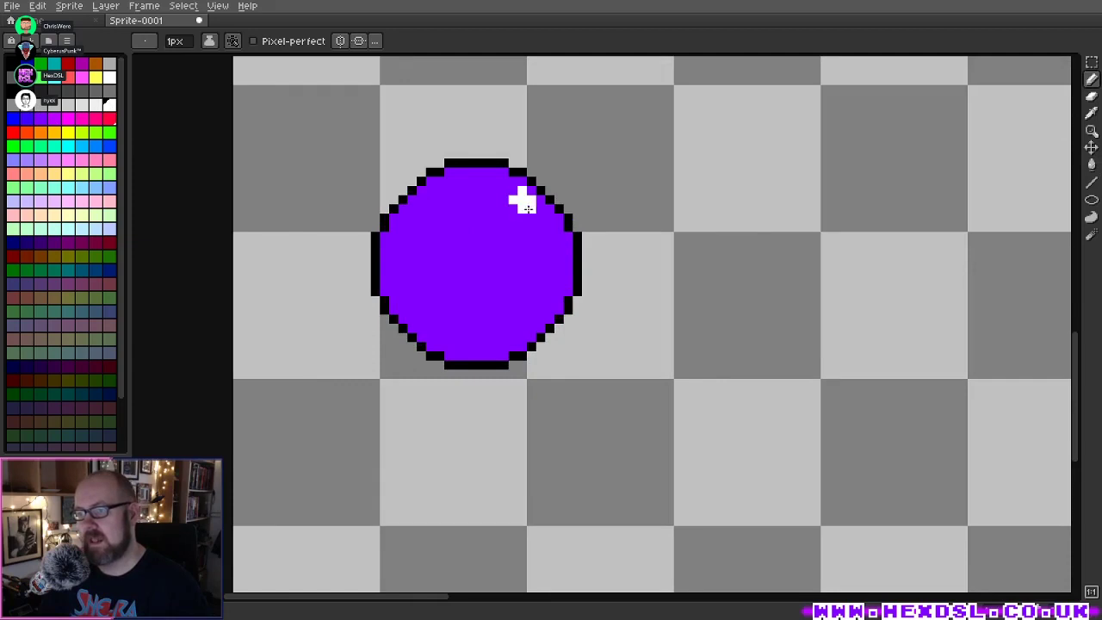
Step: Shade the inside of the ball's lower-left edge with a thin band of blue pixels
{"action": "scroll", "coordinate": [525, 205], "scroll_direction": "down", "scroll_amount": 2}
{"action": "left_click_drag", "start_coordinate": [787, 287], "coordinate": [664, 271]}
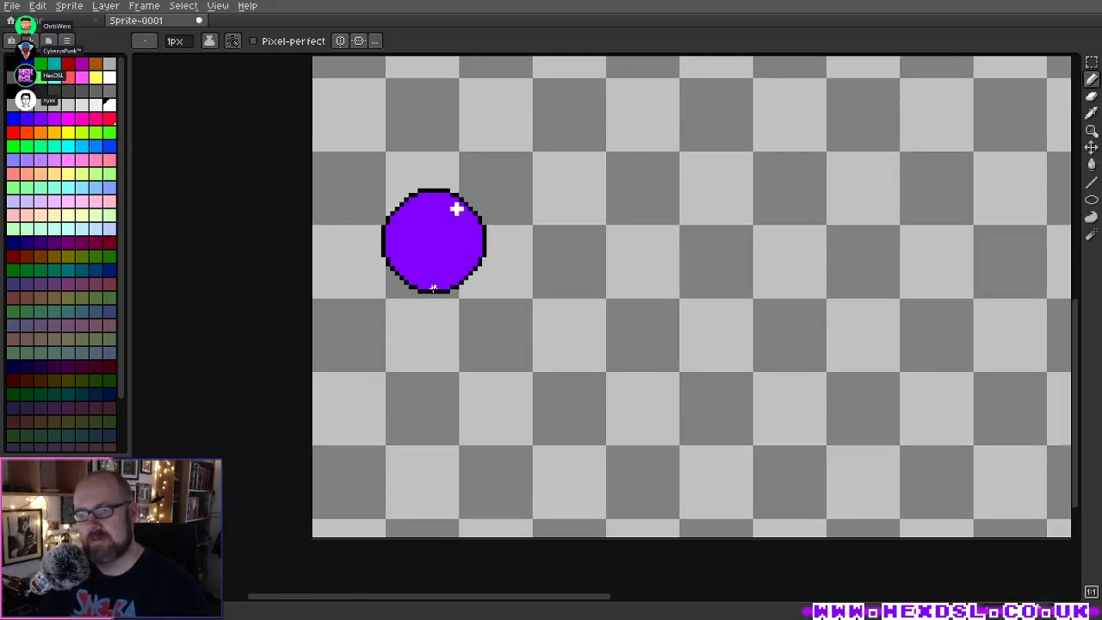
{"action": "scroll", "coordinate": [434, 288], "scroll_direction": "up", "scroll_amount": 1}
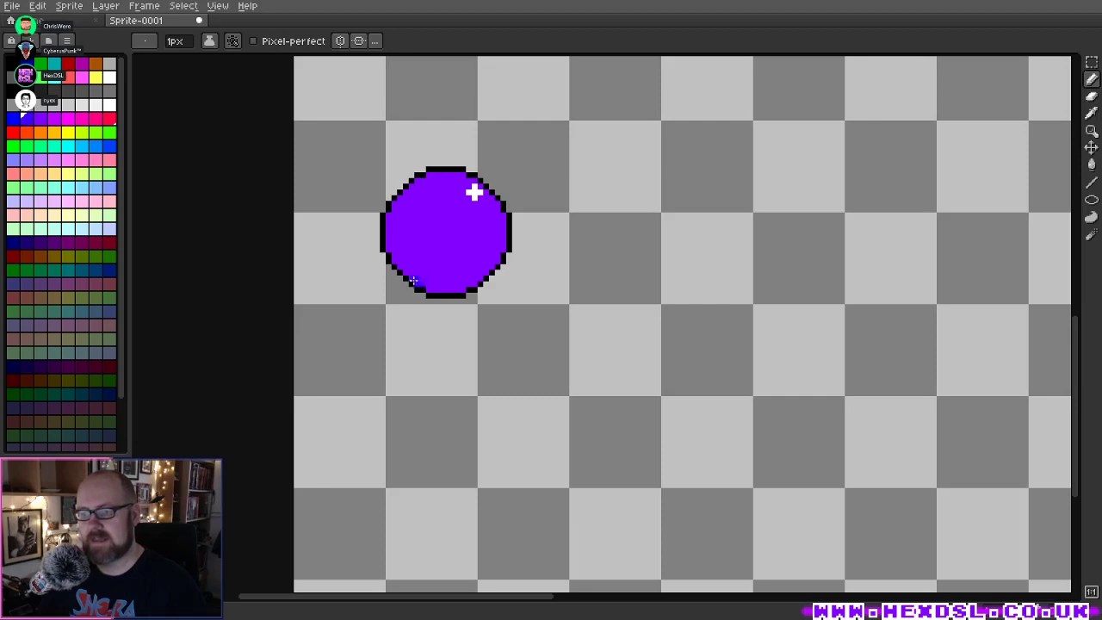
{"action": "key", "text": "ctrl+z"}
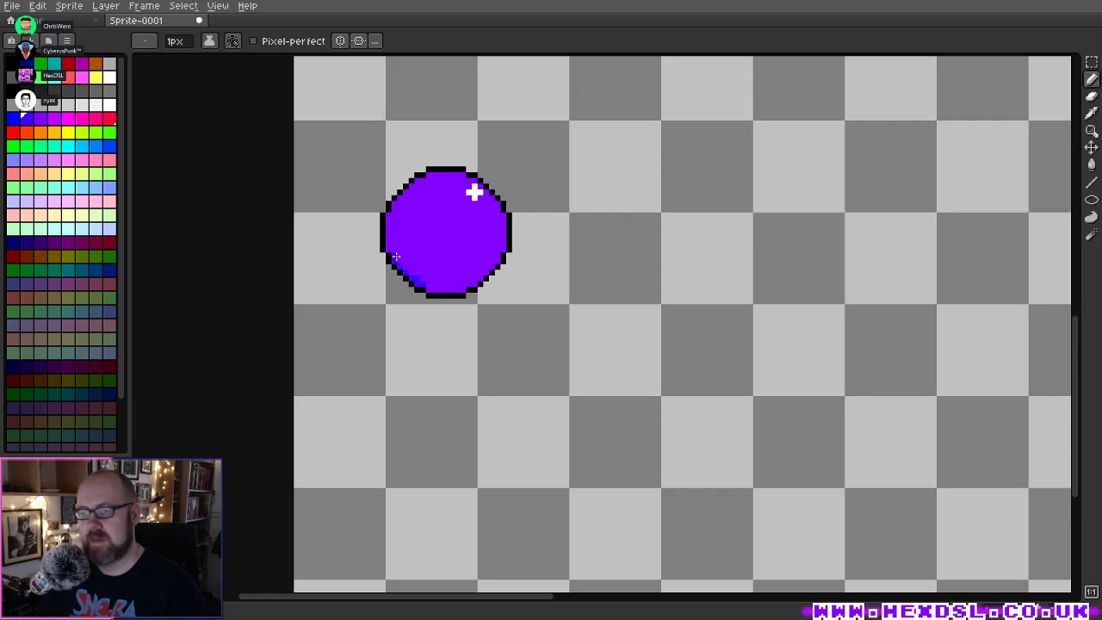
{"action": "scroll", "coordinate": [646, 289], "scroll_direction": "down", "scroll_amount": 1}
{"action": "scroll", "coordinate": [649, 287], "scroll_direction": "down", "scroll_amount": 1}
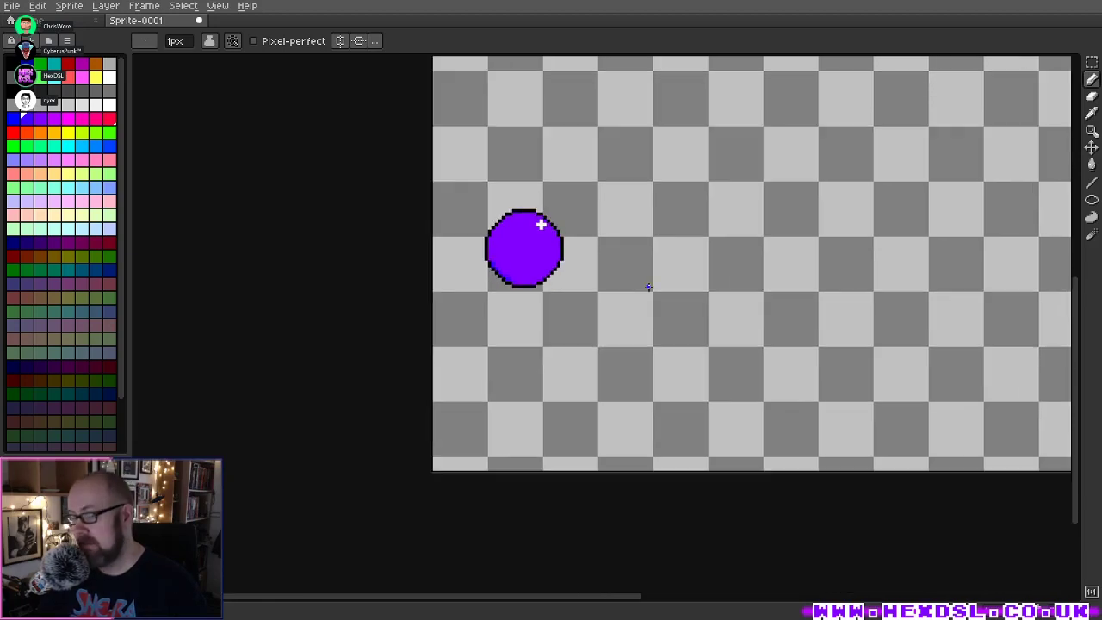
Step: Show the animation timeline and add a second frame that duplicates the ball
{"action": "key", "text": "Tab"}
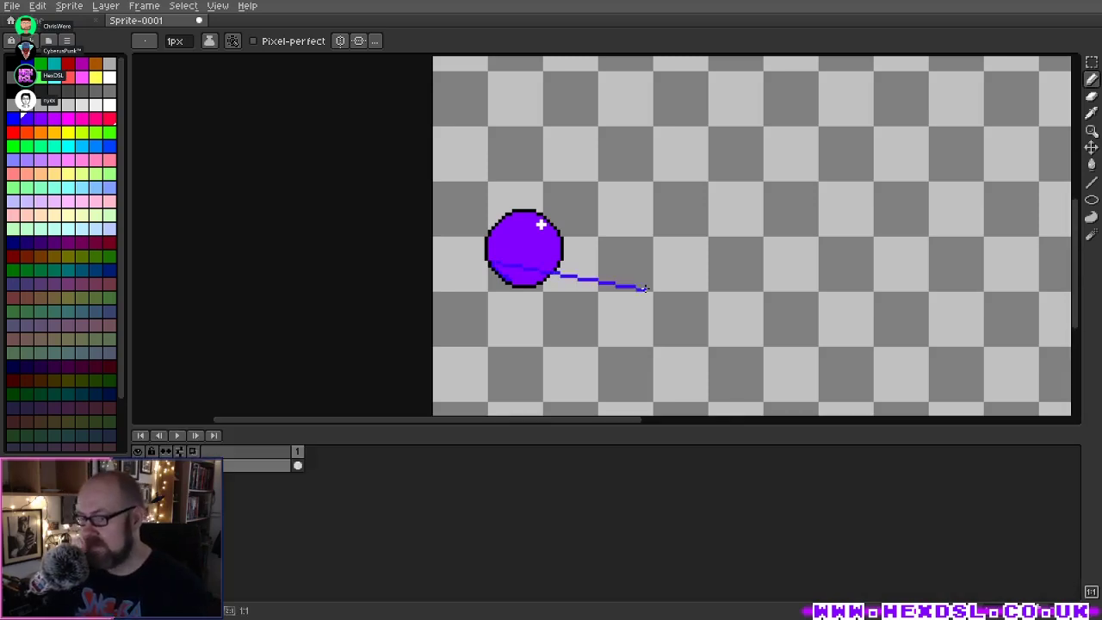
{"action": "key", "text": "ctrl+shift+n"}
{"action": "key", "text": "ctrl+z"}
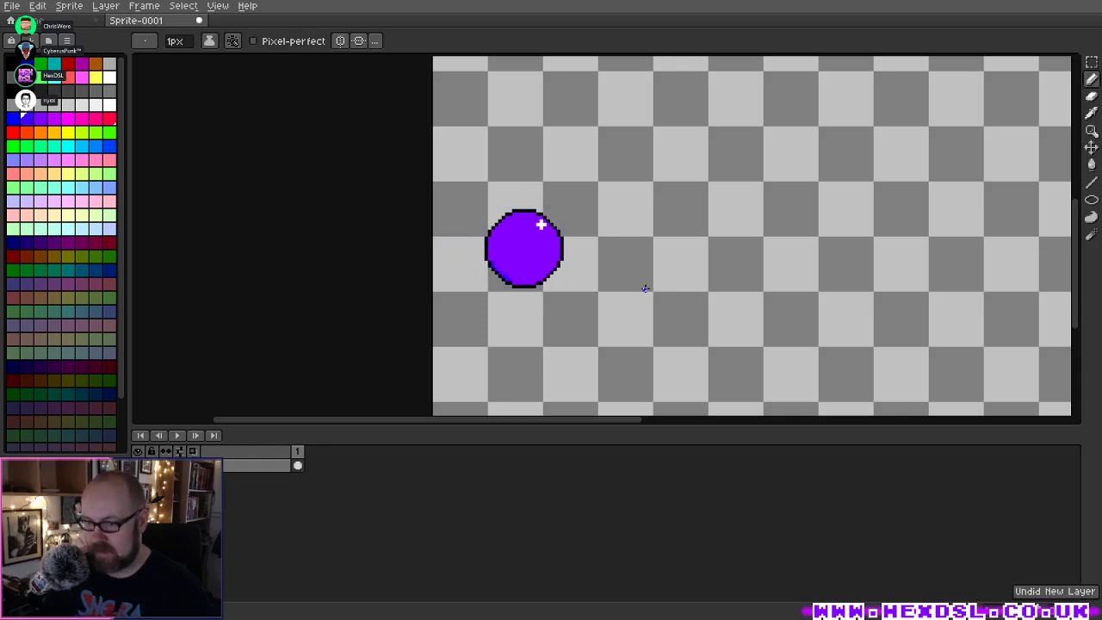
{"action": "key", "text": "alt+n"}
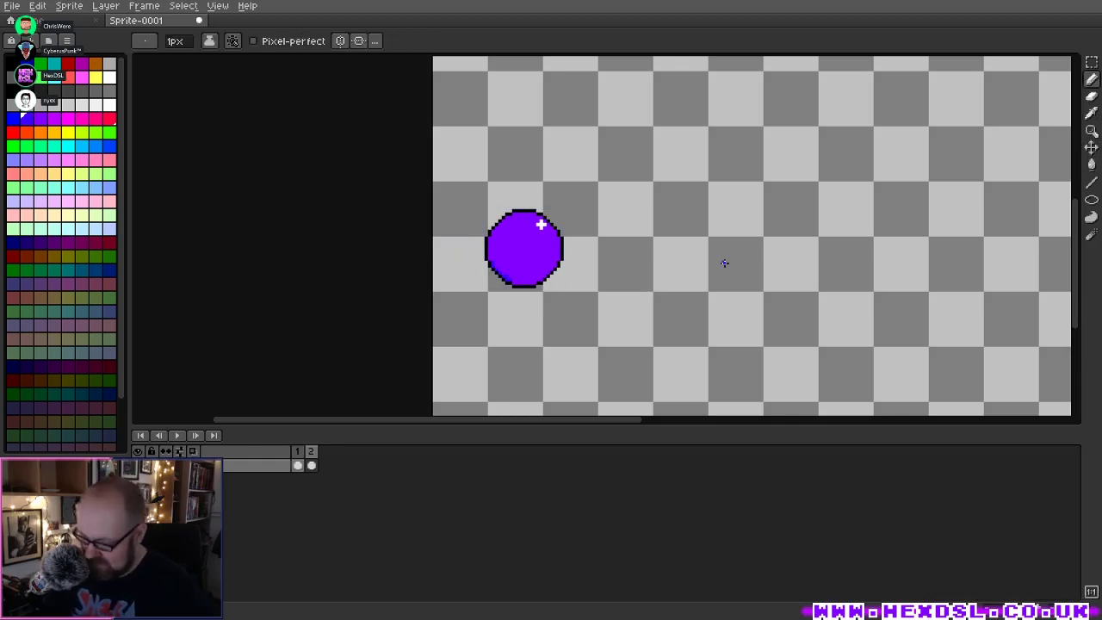
Step: Select the ball with a rectangular marquee and shift it diagonally down and right while adding frames 3 and 4
{"action": "key", "text": "m"}
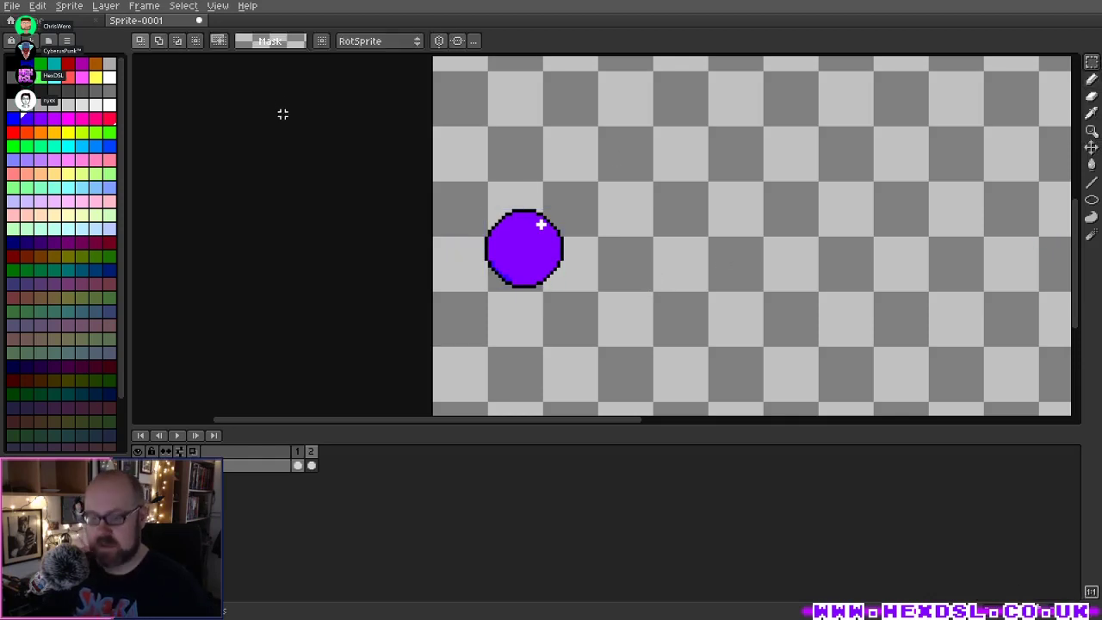
{"action": "left_click_drag", "start_coordinate": [447, 180], "coordinate": [611, 319]}
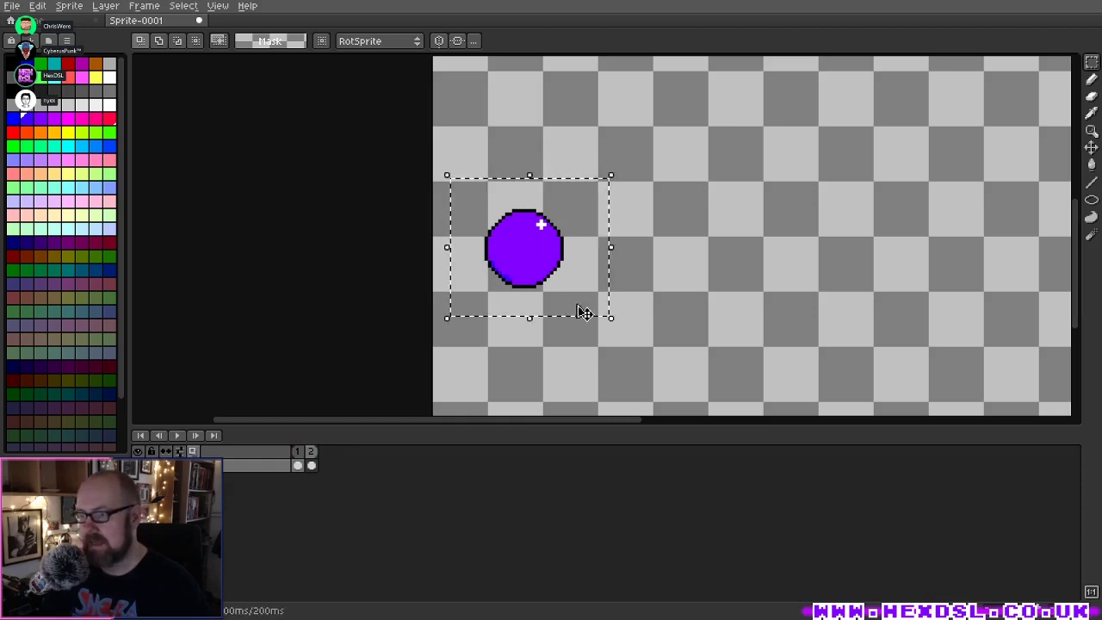
{"action": "left_click_drag", "start_coordinate": [556, 280], "coordinate": [582, 304]}
{"action": "key", "text": "alt+n"}
{"action": "key", "text": "alt+n"}
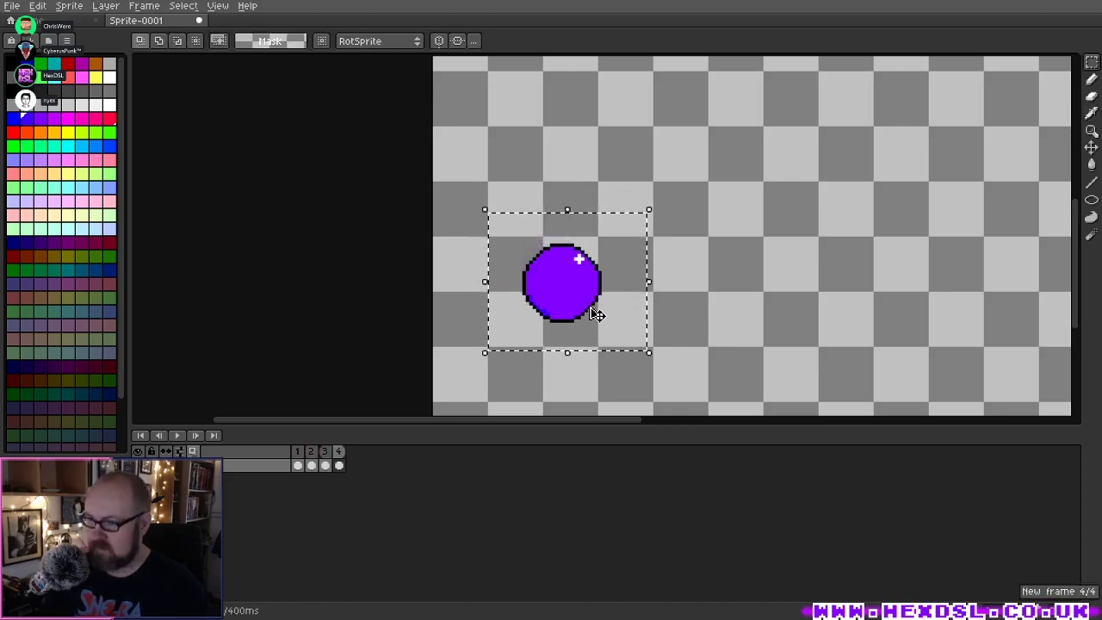
Step: Move the ball further down and right frame by frame until it touches the canvas's bottom edge, adding frames through 11
{"action": "left_click_drag", "start_coordinate": [770, 322], "coordinate": [645, 202]}
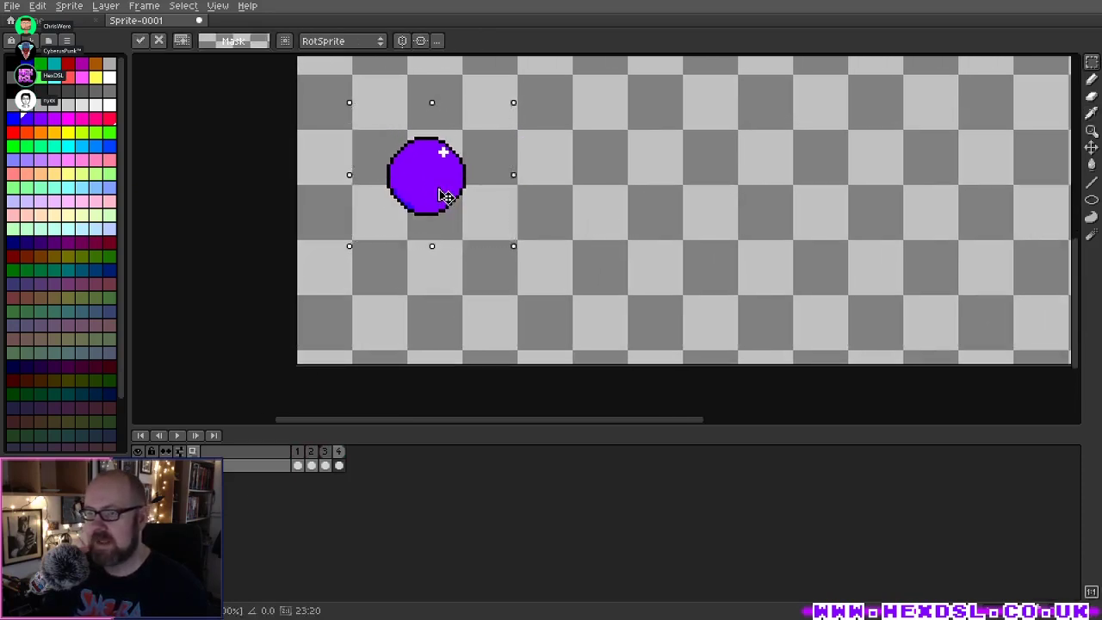
{"action": "left_click_drag", "start_coordinate": [443, 192], "coordinate": [563, 332]}
{"action": "key", "text": "alt+n"}
{"action": "key", "text": "alt+n"}
{"action": "key", "text": "alt+n"}
{"action": "key", "text": "alt+n"}
{"action": "key", "text": "alt+n"}
{"action": "key", "text": "alt+n"}
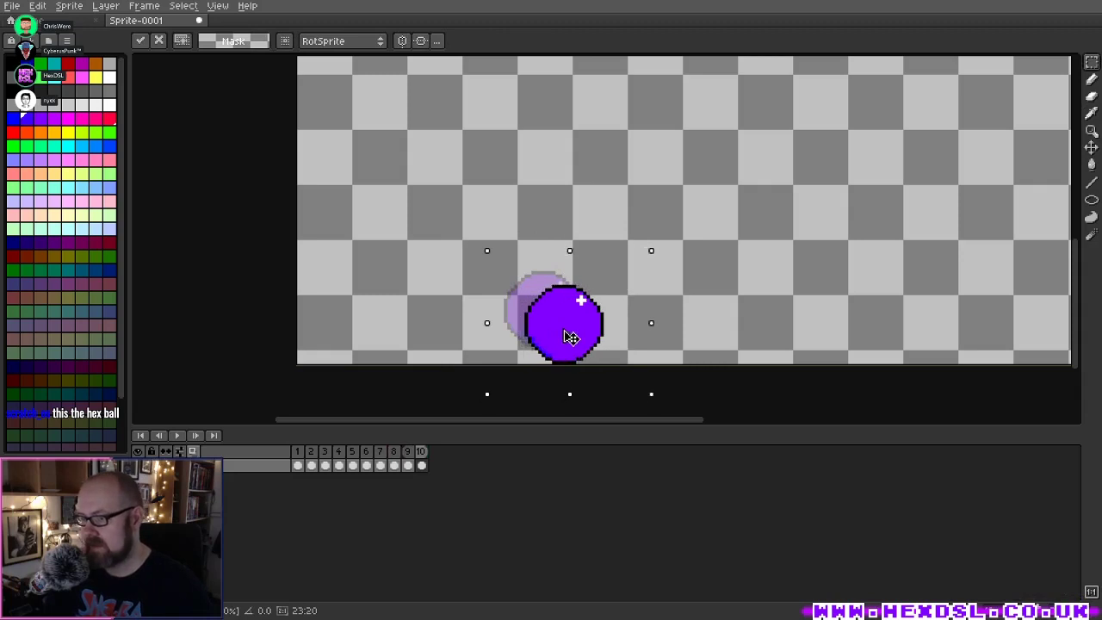
{"action": "key", "text": "alt+n"}
Step: Add a new layer above the ball layer and name it "deform"
{"action": "left_click_drag", "start_coordinate": [703, 327], "coordinate": [662, 290]}
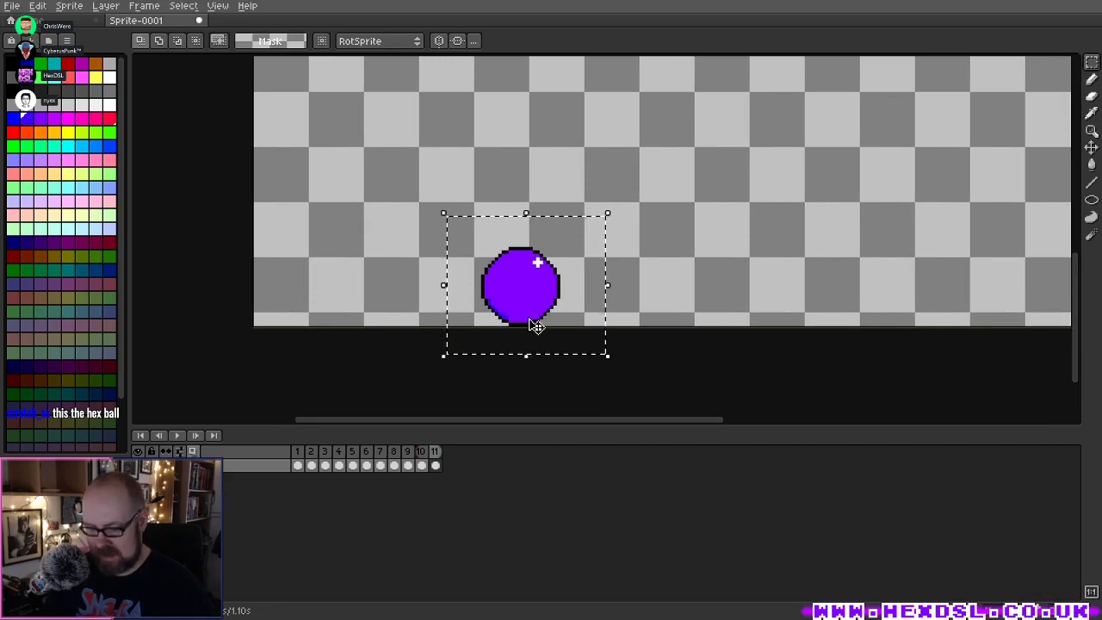
{"action": "key", "text": "shift+n"}
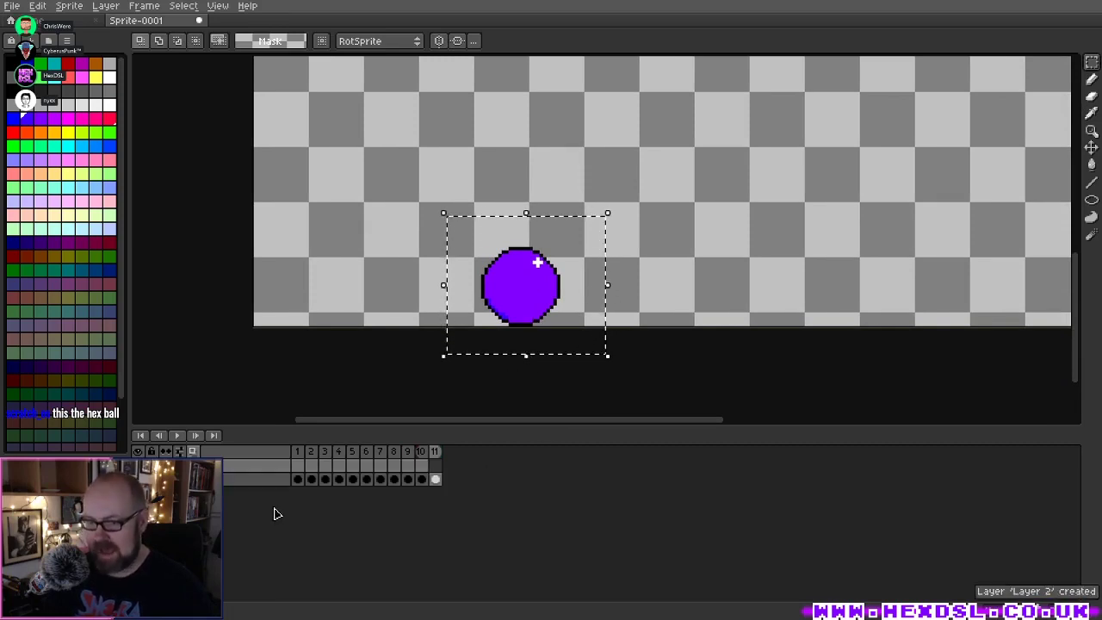
{"action": "double_click", "coordinate": [257, 465]}
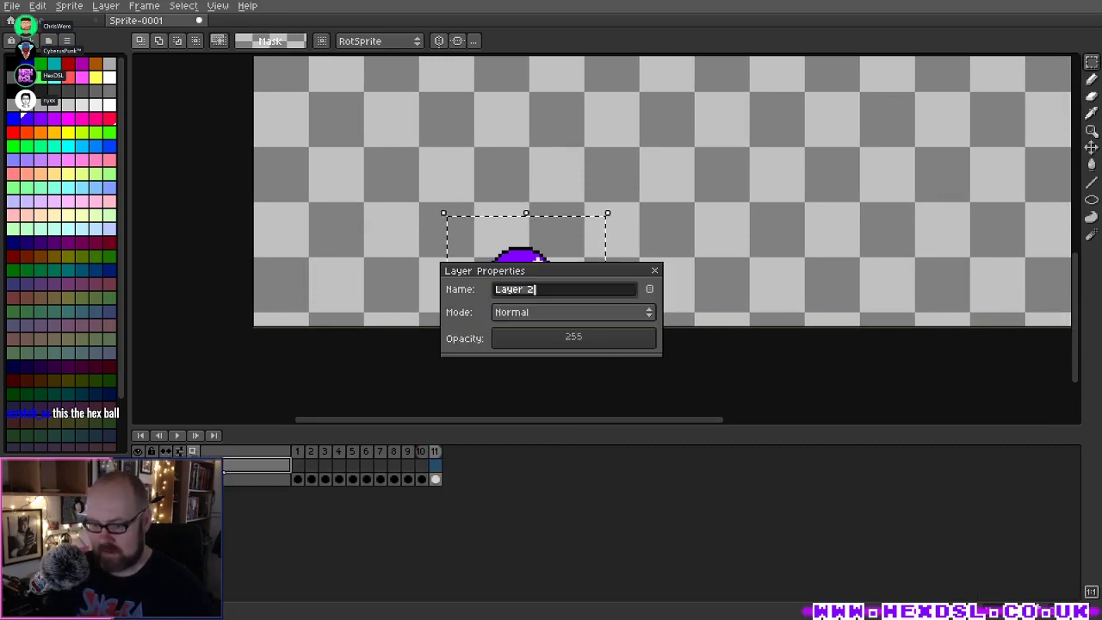
{"action": "type", "text": "deform"}
{"action": "key", "text": "Return"}
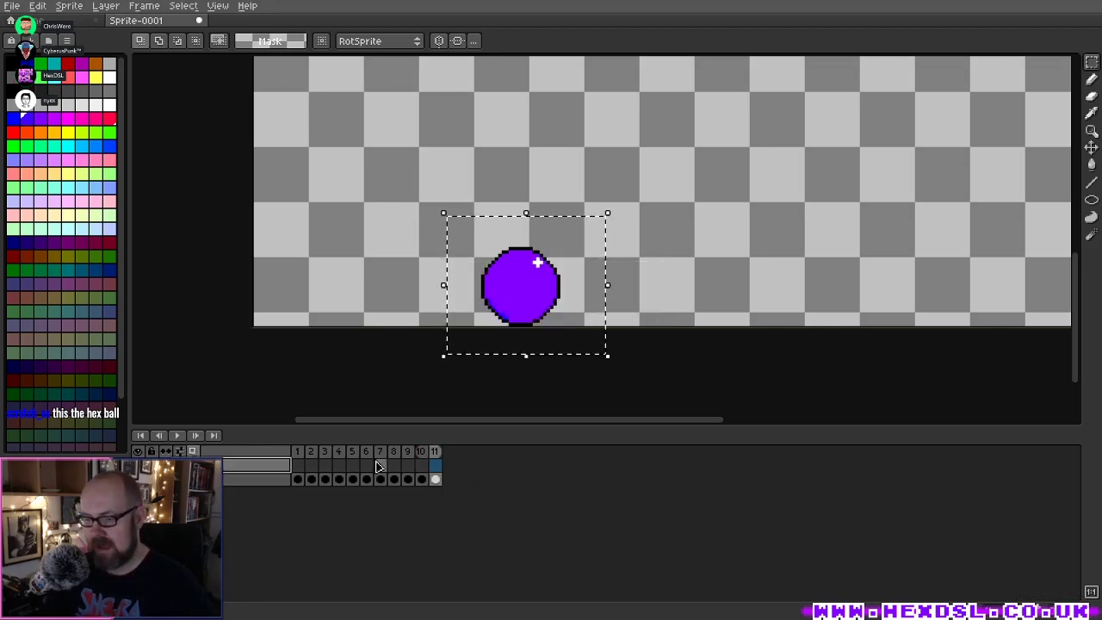
Step: Cut the ball from the original layer in frame 11 and paste it into the deform layer of the same frame
{"action": "left_click", "coordinate": [435, 479]}
{"action": "key", "text": "ctrl+x"}
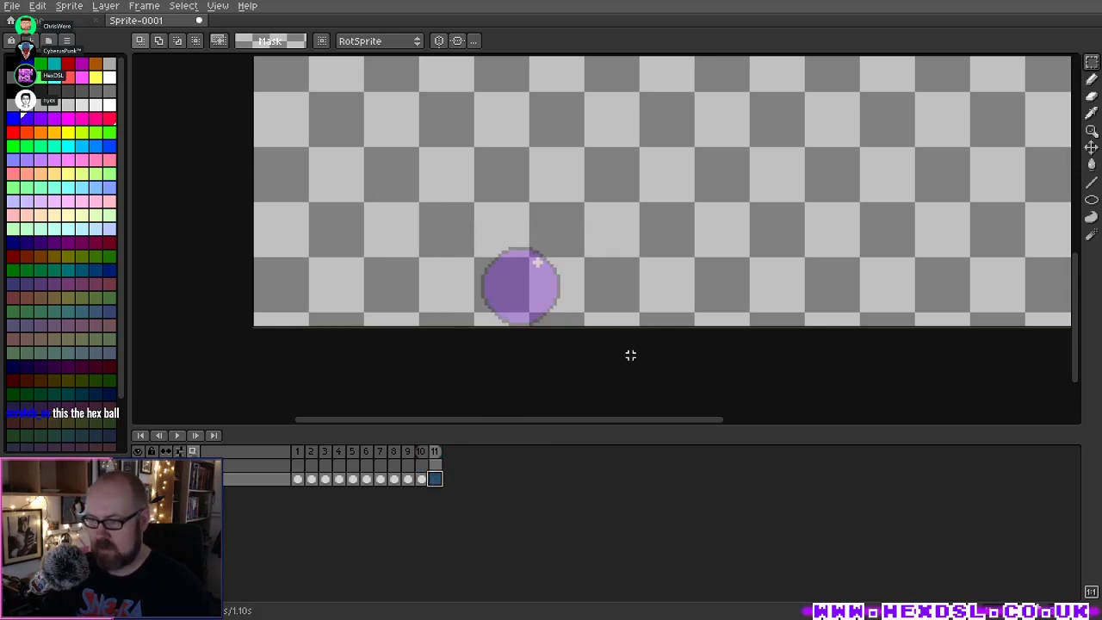
{"action": "left_click", "coordinate": [435, 465]}
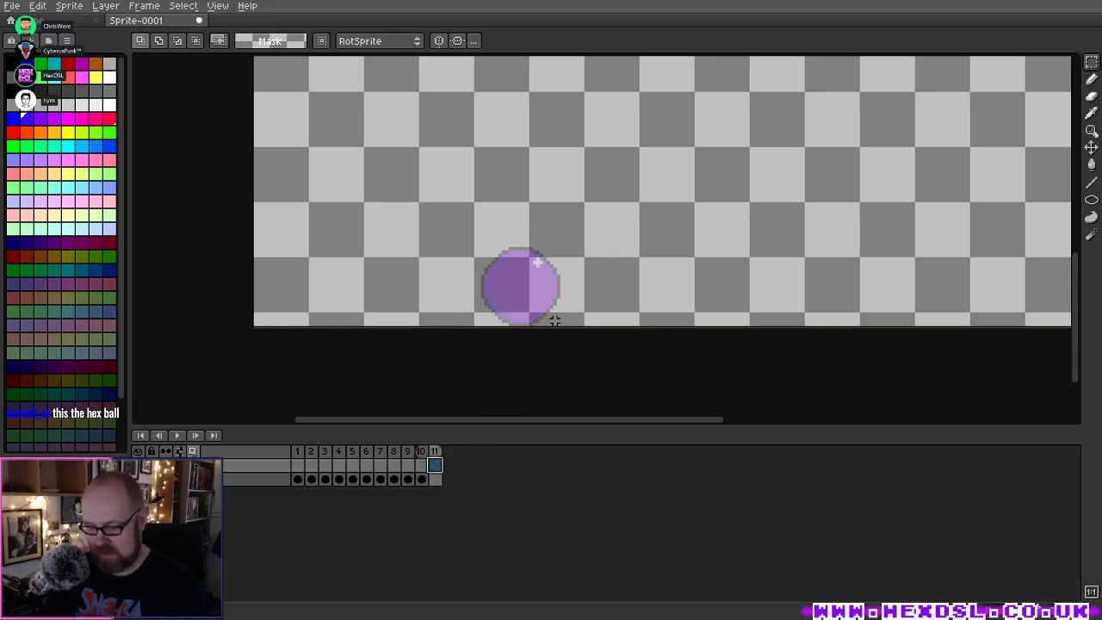
{"action": "key", "text": "ctrl+v"}
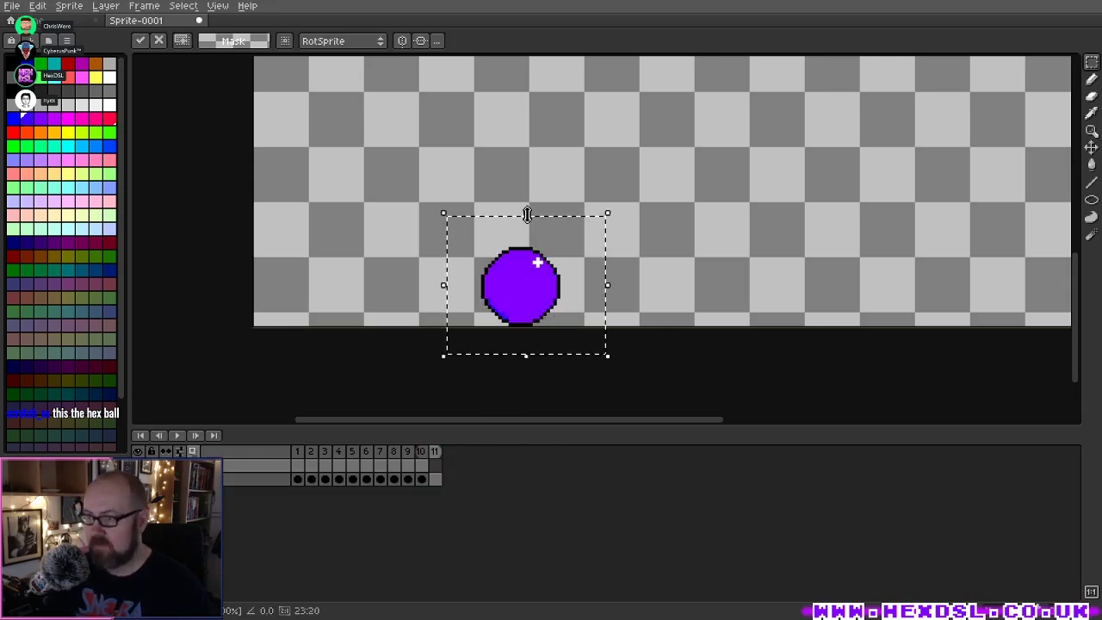
Step: Squash the ball vertically from its top in frames 11 and 12, nudging it right in frame 12, and add frames through 13
{"action": "left_click_drag", "start_coordinate": [527, 215], "coordinate": [535, 247]}
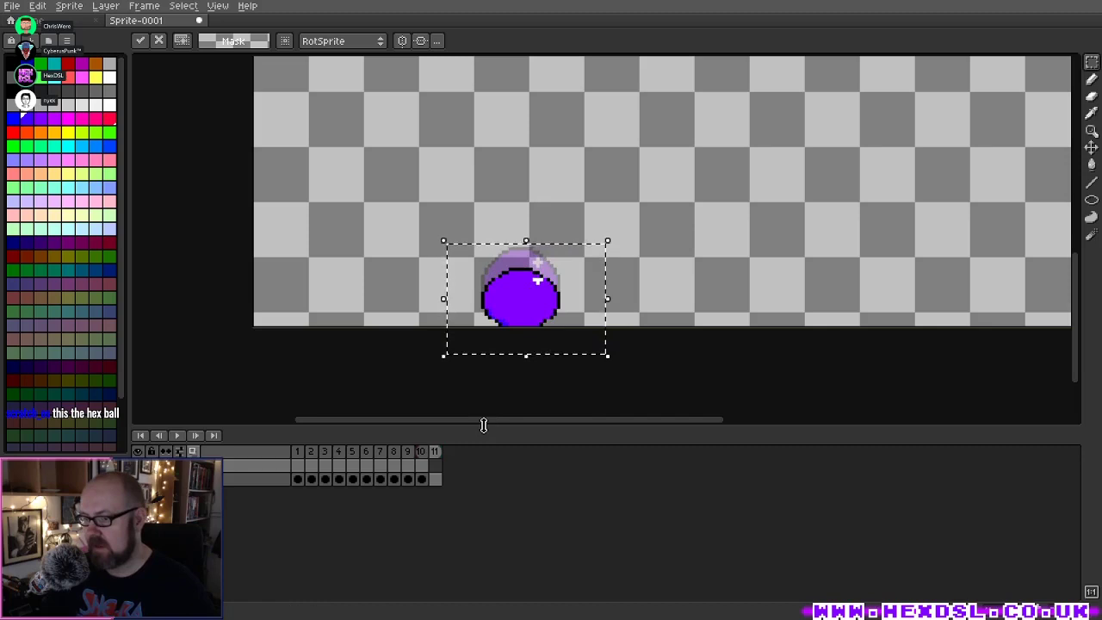
{"action": "key", "text": "Return"}
{"action": "key", "text": "alt+n"}
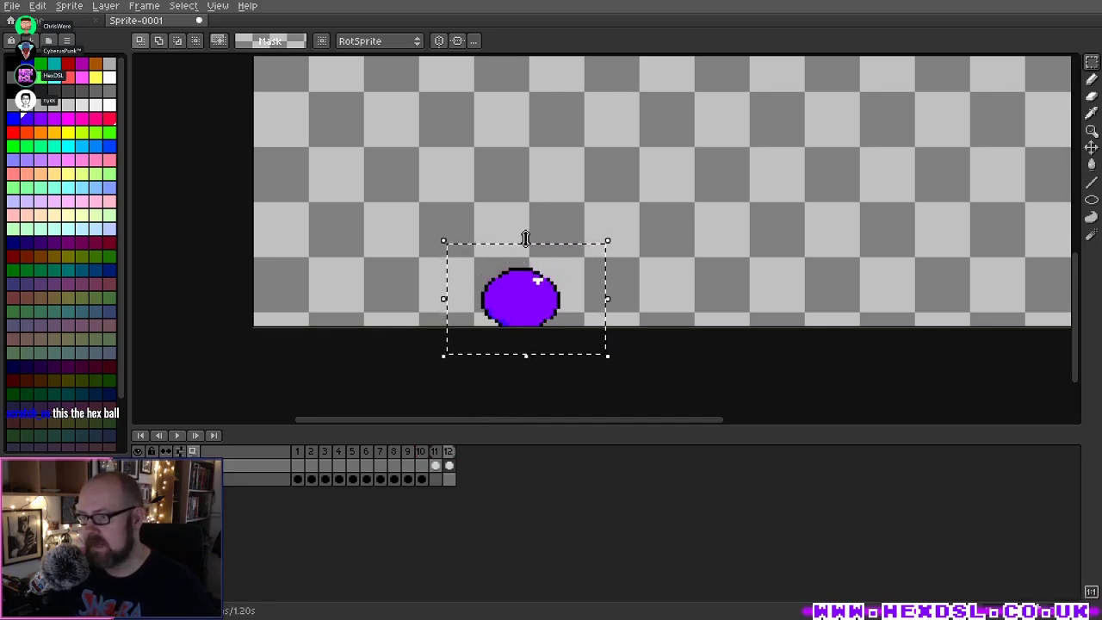
{"action": "left_click_drag", "start_coordinate": [525, 239], "coordinate": [530, 257]}
{"action": "left_click_drag", "start_coordinate": [535, 306], "coordinate": [541, 299]}
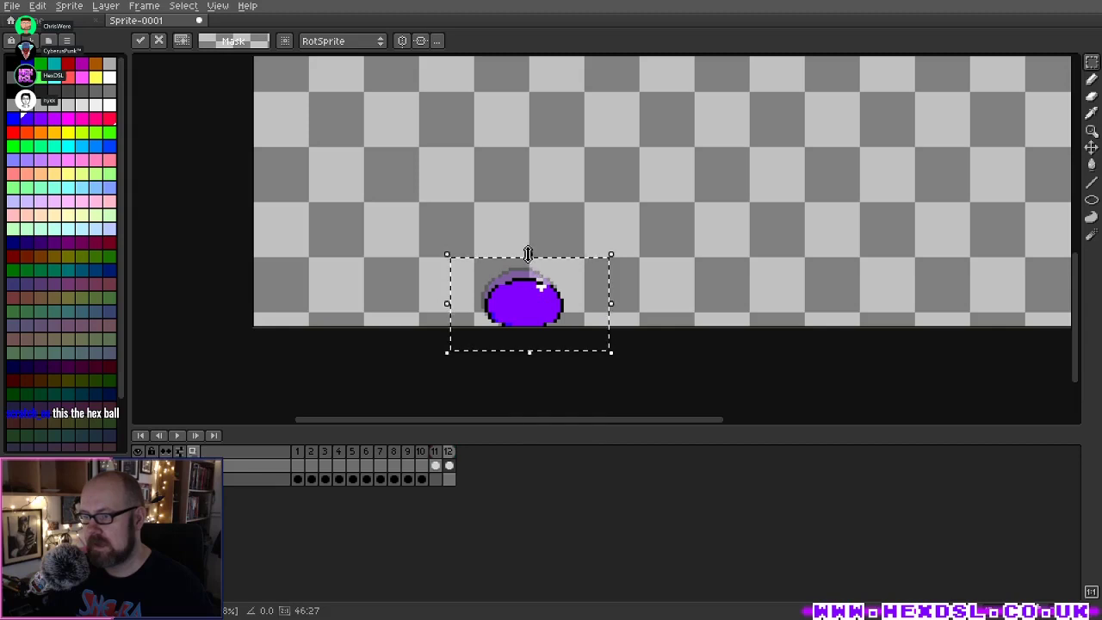
{"action": "key", "text": "Return"}
{"action": "key", "text": "alt+n"}
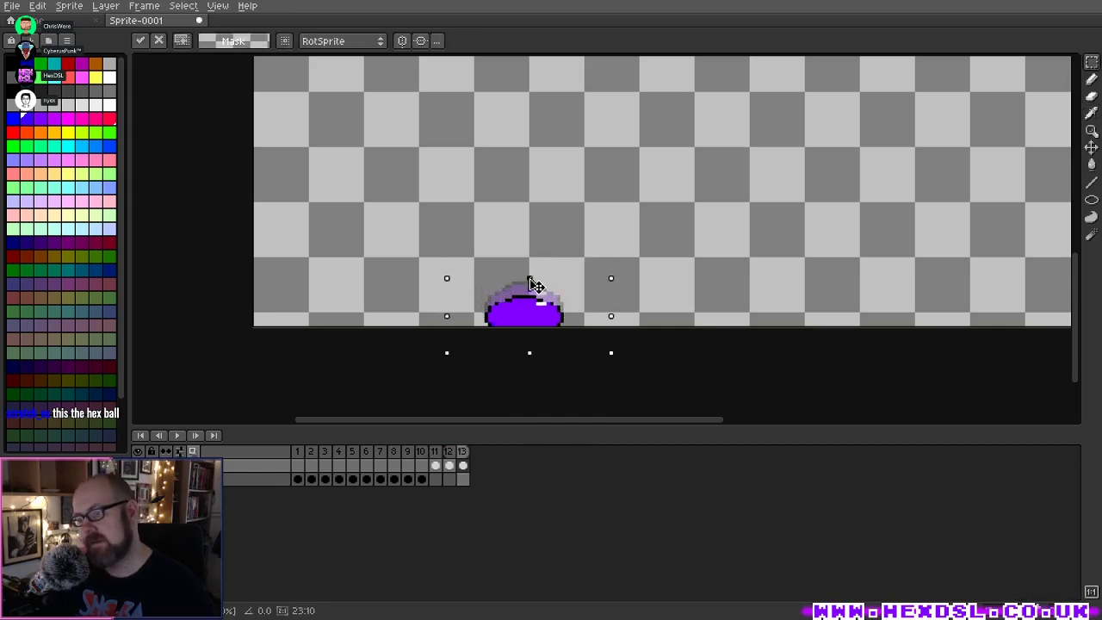
Step: Flatten the ball further in frame 13, widen it to the right, and add frame 14
{"action": "left_click_drag", "start_coordinate": [613, 316], "coordinate": [627, 323]}
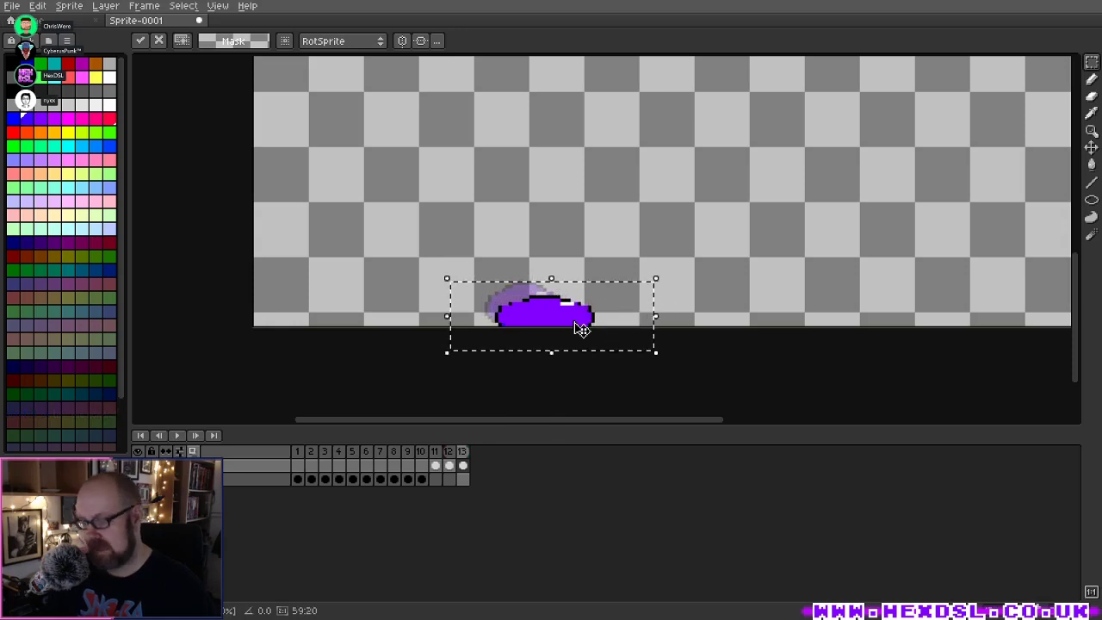
{"action": "key", "text": "Return"}
{"action": "key", "text": "alt+n"}
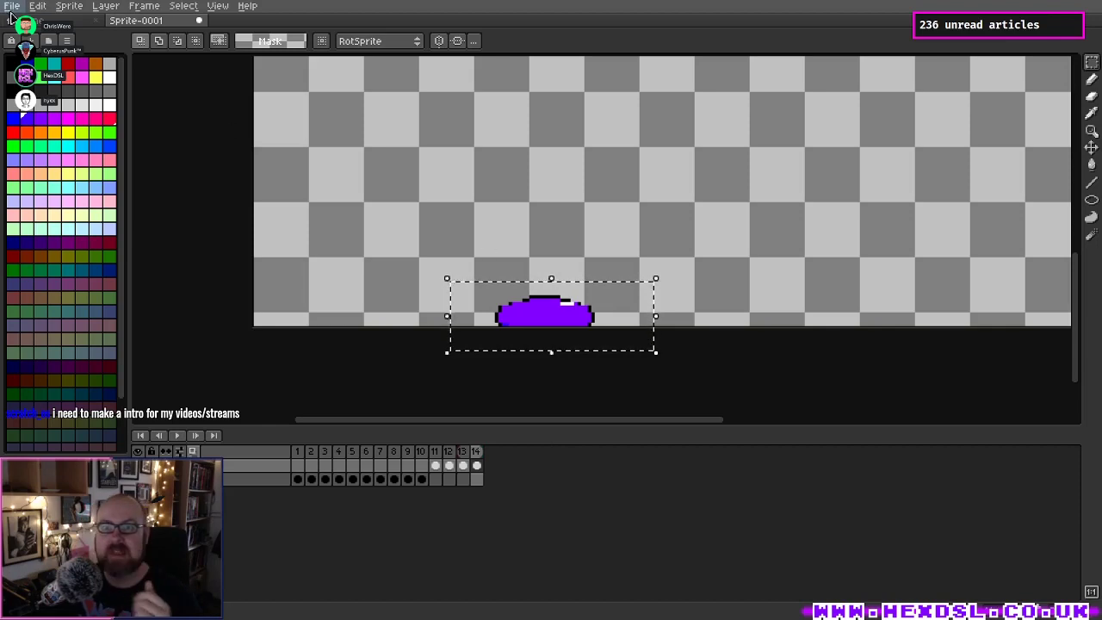
Step: Open the recent file HEXS INTRO OPUS.aseprite from the hex art folder and play its animation
{"action": "left_click", "coordinate": [12, 6]}
{"action": "left_click", "coordinate": [12, 6]}
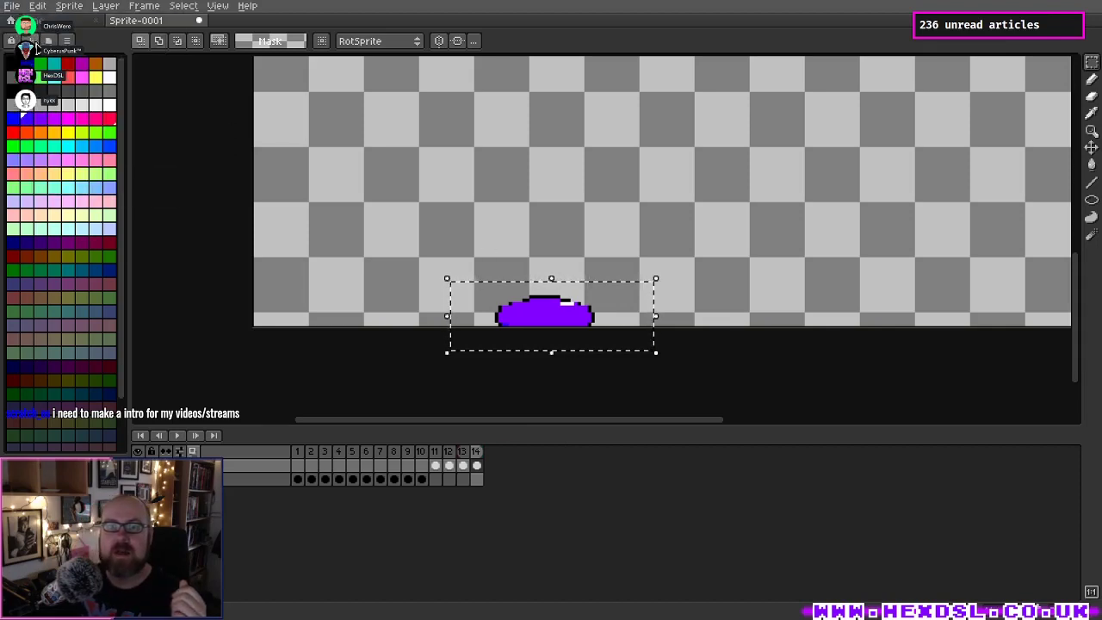
{"action": "left_click", "coordinate": [26, 20]}
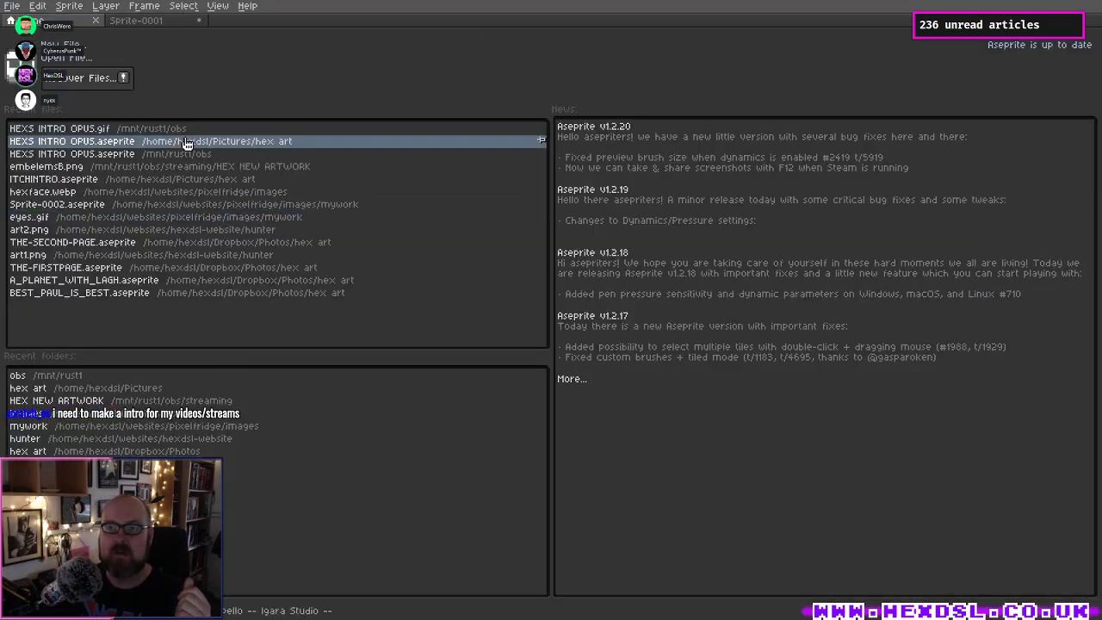
{"action": "left_click", "coordinate": [166, 141]}
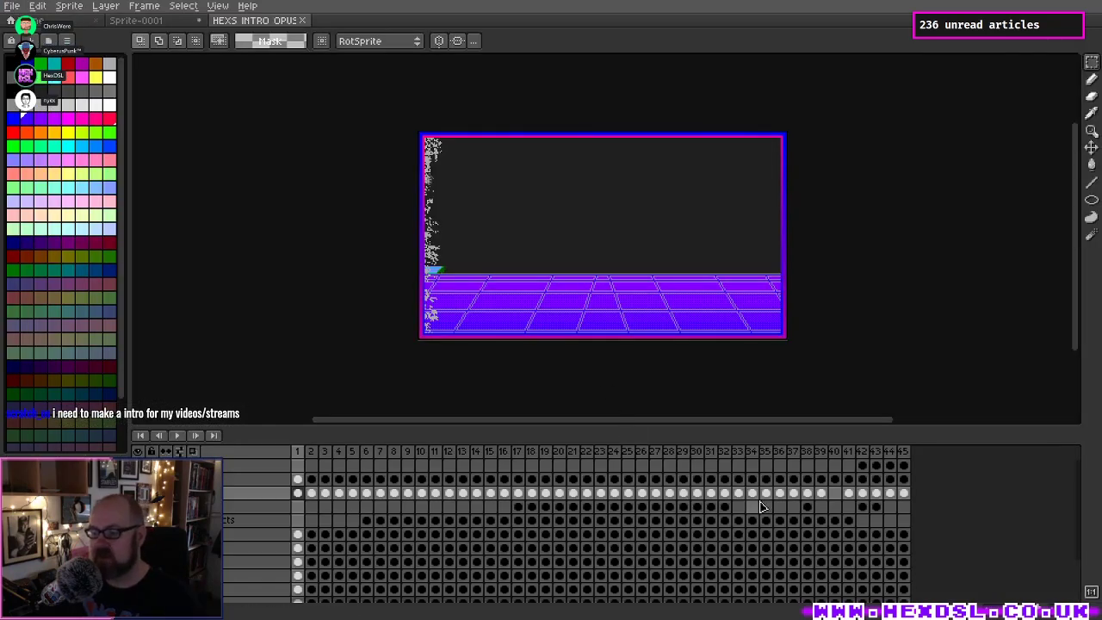
{"action": "key", "text": "Return"}
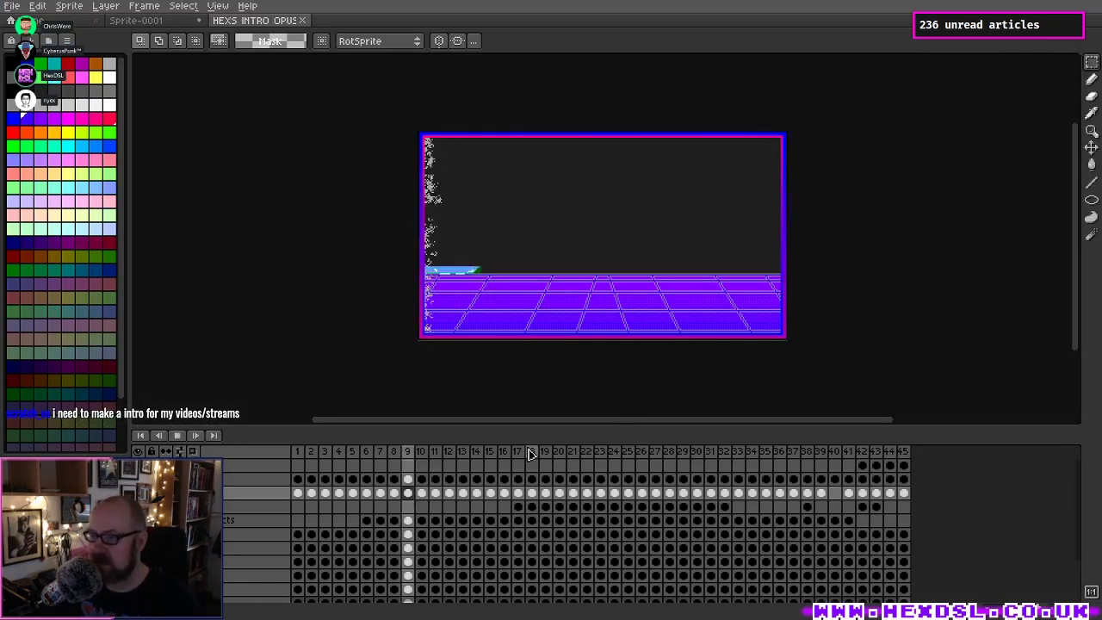
{"action": "key", "text": "Return"}
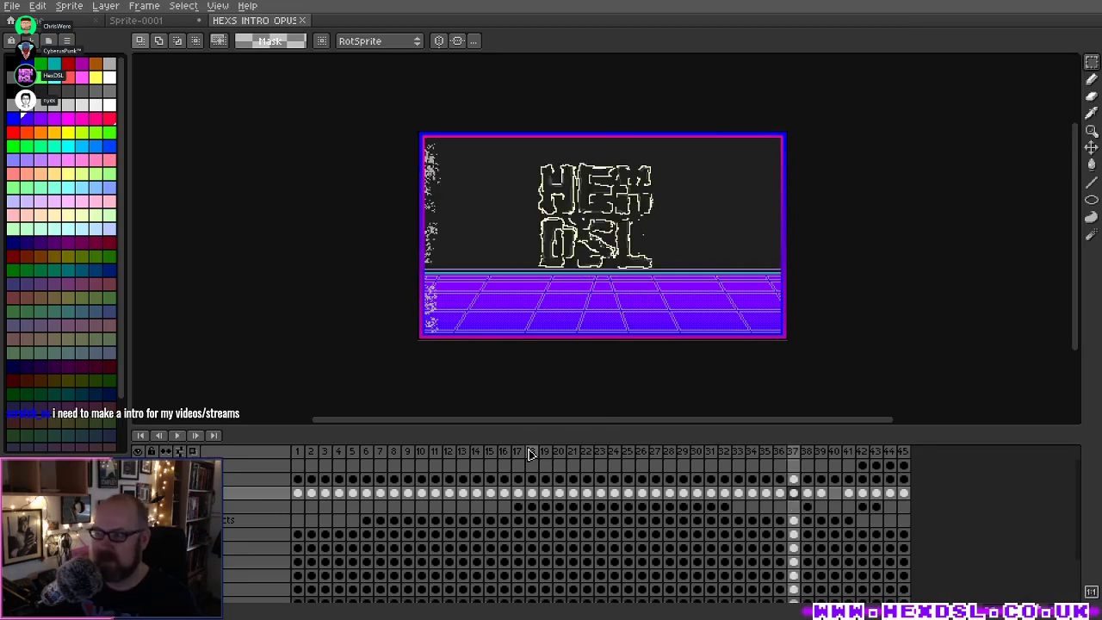
Step: Enlarge the timeline to show more layers and toggle the lowest layer's visibility off and on
{"action": "scroll", "coordinate": [307, 517], "scroll_direction": "down", "scroll_amount": 1}
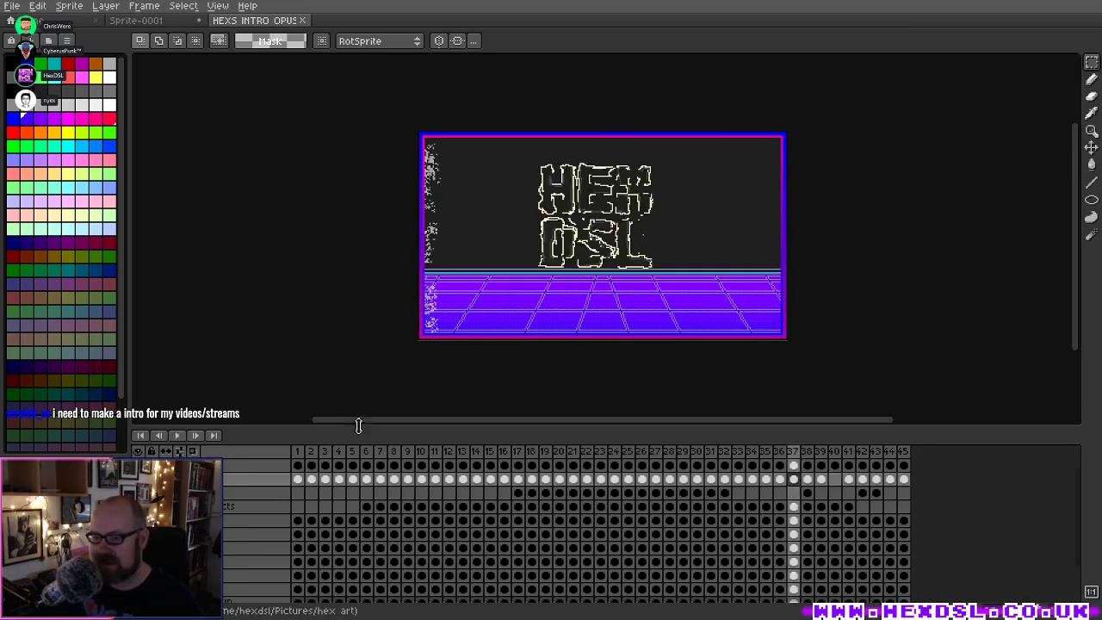
{"action": "left_click_drag", "start_coordinate": [359, 426], "coordinate": [387, 375]}
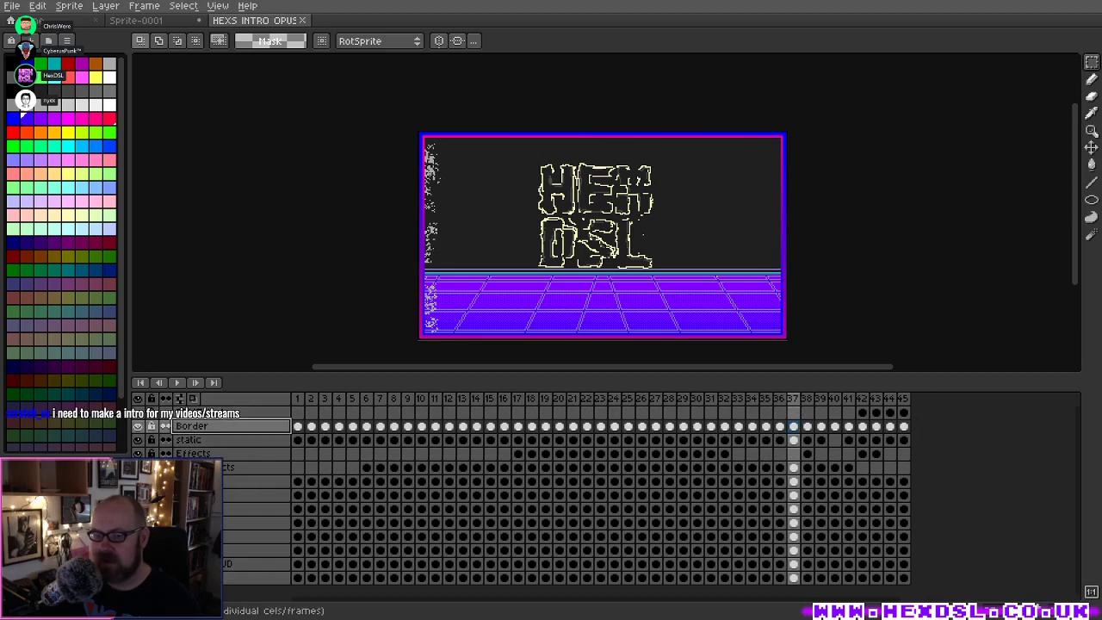
{"action": "left_click", "coordinate": [198, 577]}
{"action": "left_click", "coordinate": [138, 577]}
{"action": "left_click", "coordinate": [137, 577]}
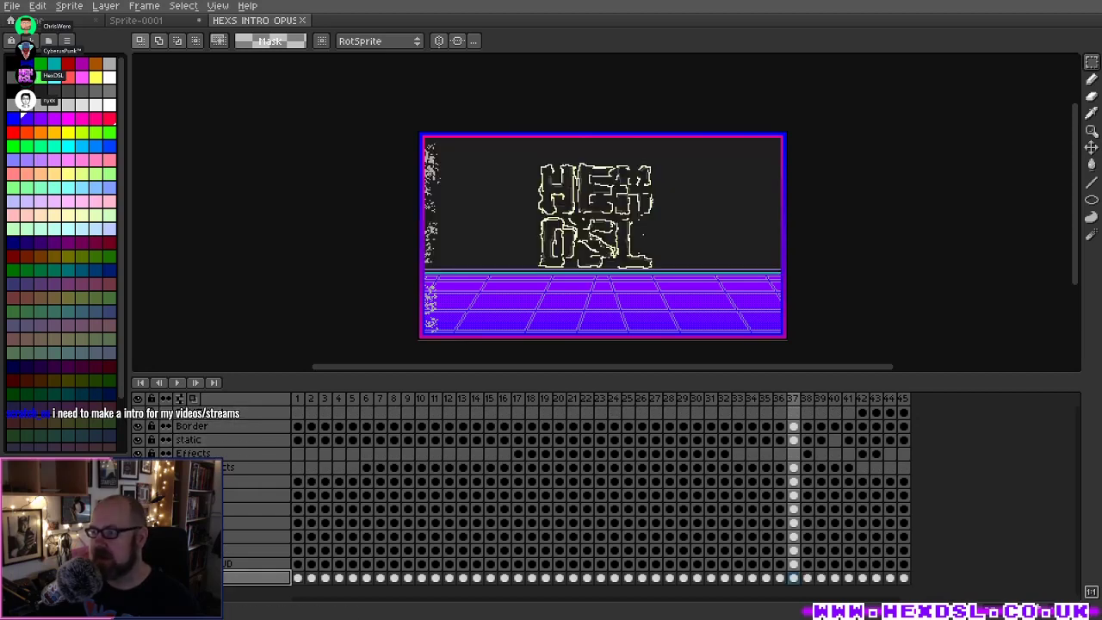
{"action": "left_click", "coordinate": [138, 577]}
{"action": "left_click", "coordinate": [138, 577]}
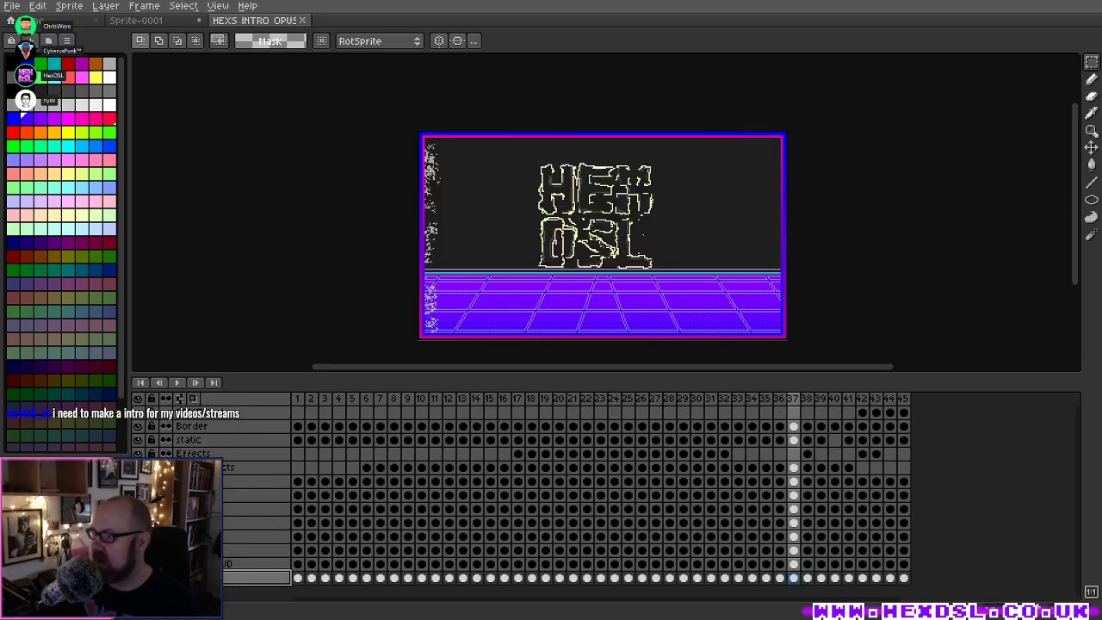
Step: Hide and reshow the layer filling the violet grid floor, inspect the layers above it, and play the animation
{"action": "left_click", "coordinate": [243, 565]}
{"action": "left_click", "coordinate": [137, 564]}
{"action": "left_click", "coordinate": [138, 564]}
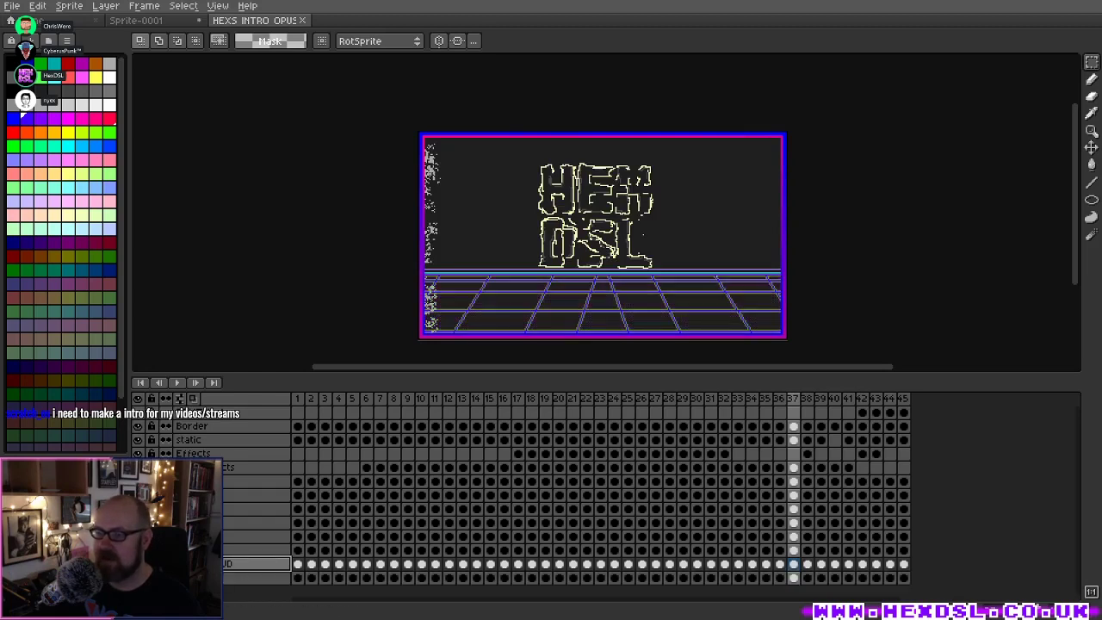
{"action": "left_click", "coordinate": [138, 564]}
{"action": "left_click", "coordinate": [215, 550]}
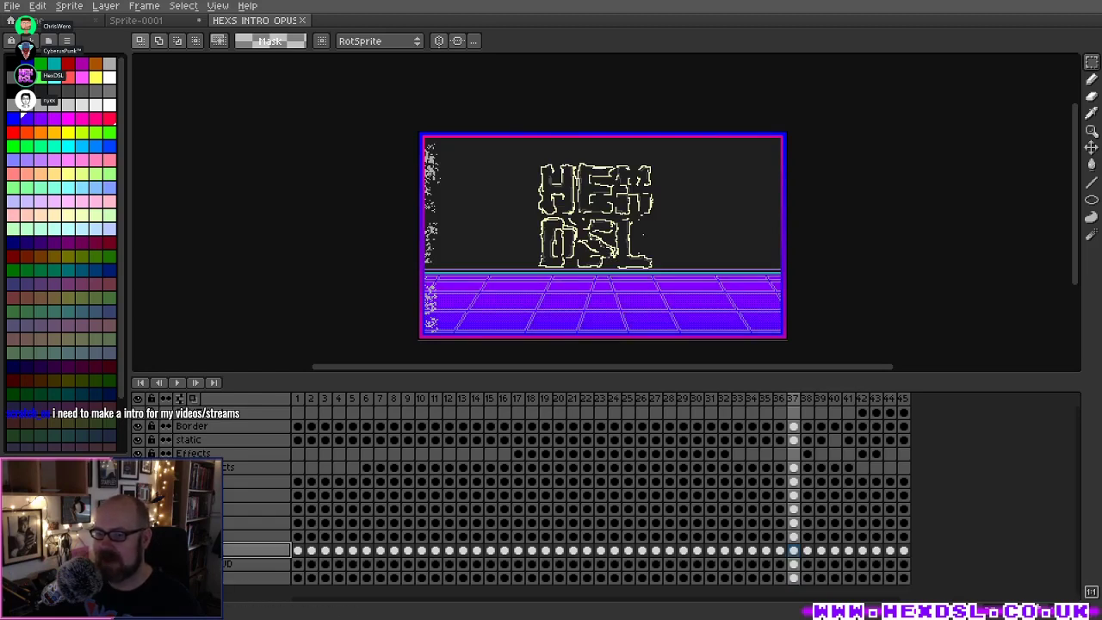
{"action": "left_click", "coordinate": [243, 522]}
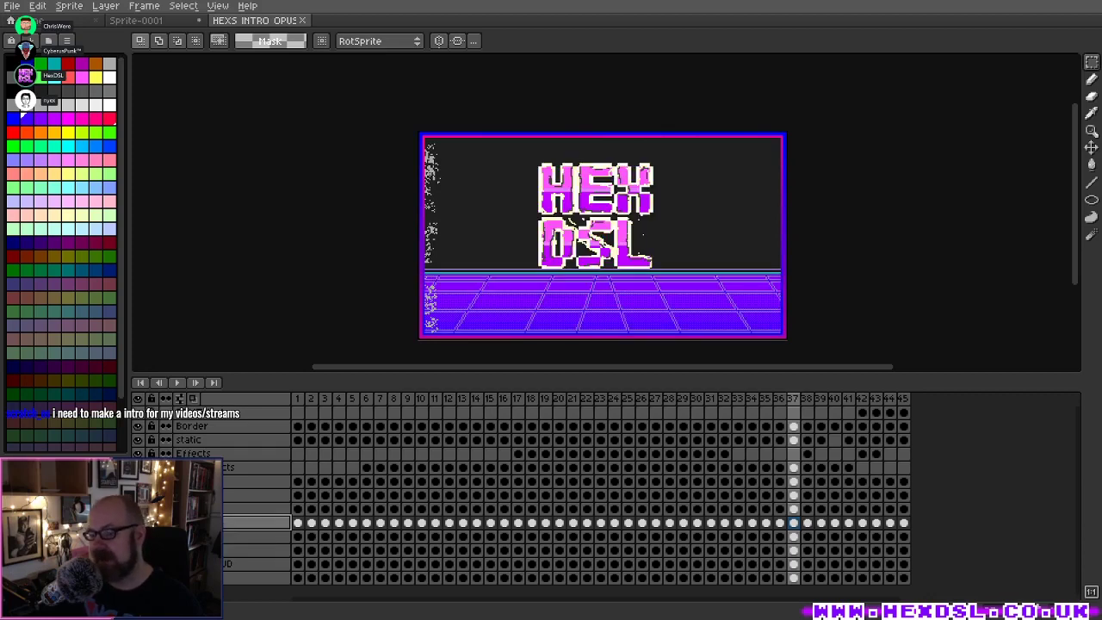
{"action": "key", "text": "Return"}
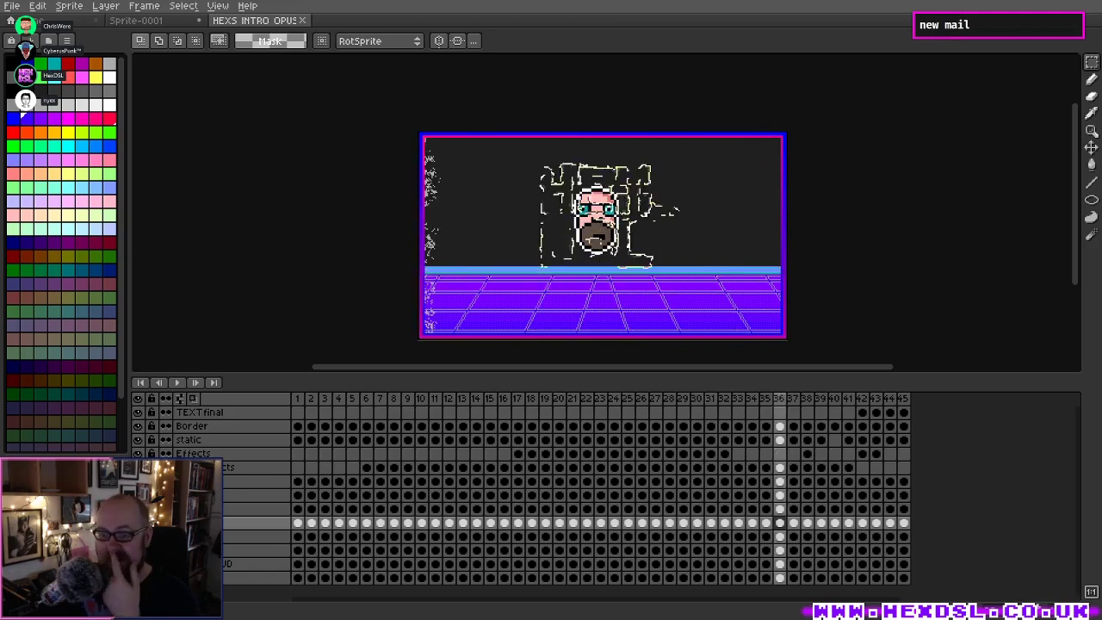
{"action": "left_click", "coordinate": [256, 495]}
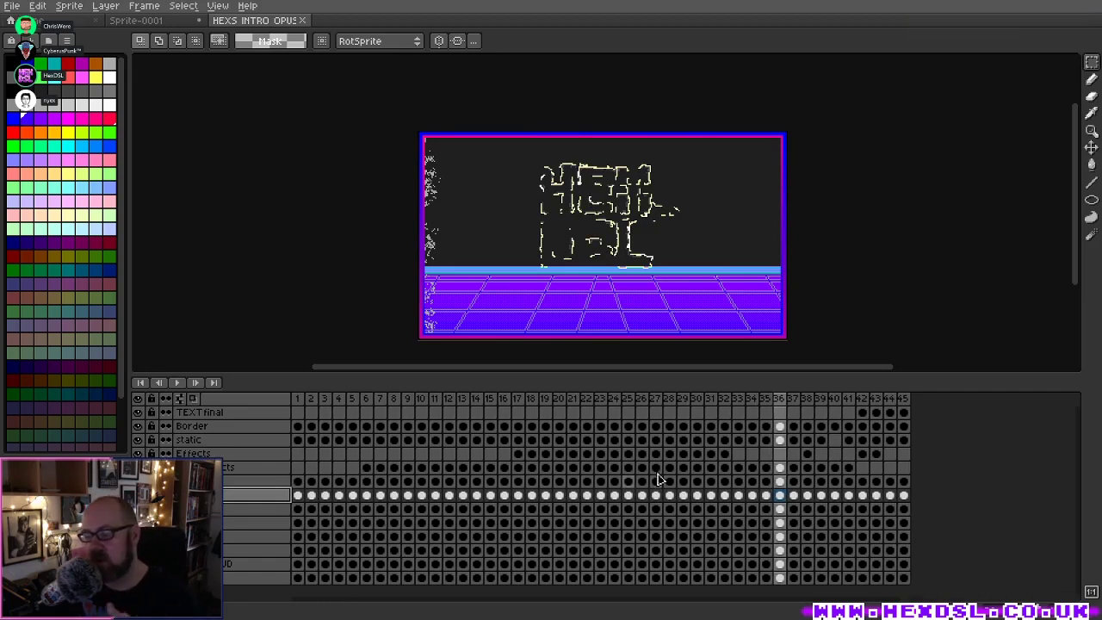
Step: Step through frames 38 to 43 on the TEXTfinal layer to examine the flash before the final logo, and replay the animation
{"action": "left_click", "coordinate": [851, 413]}
{"action": "left_click", "coordinate": [862, 413]}
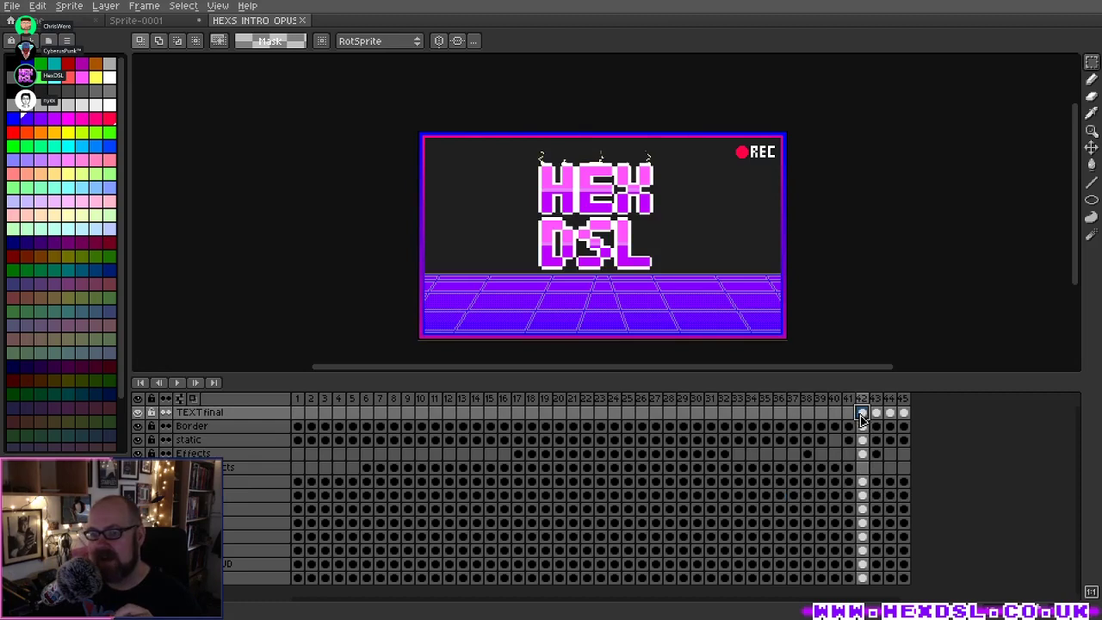
{"action": "left_click", "coordinate": [876, 413]}
{"action": "left_click", "coordinate": [850, 414]}
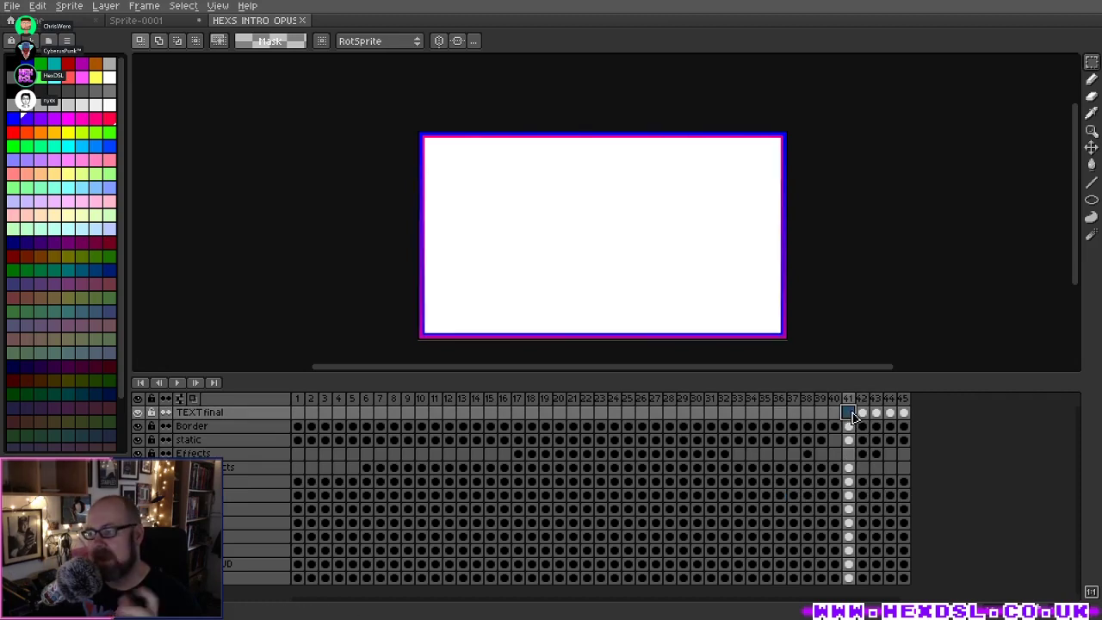
{"action": "left_click", "coordinate": [835, 415]}
{"action": "left_click", "coordinate": [808, 414]}
{"action": "left_click", "coordinate": [794, 414]}
{"action": "left_click", "coordinate": [822, 414]}
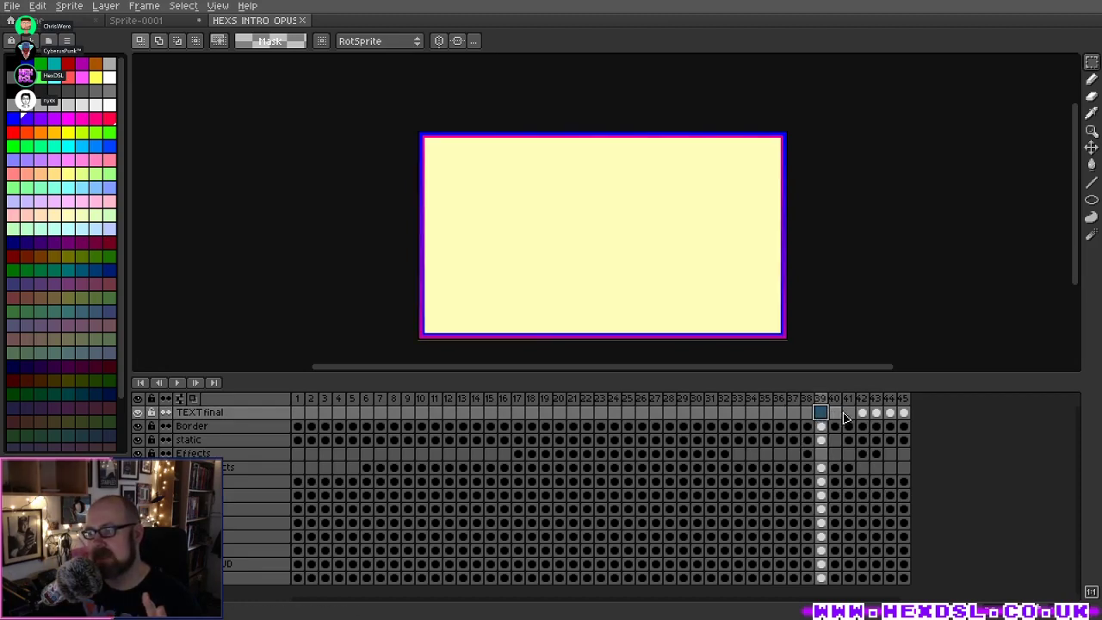
{"action": "left_click", "coordinate": [835, 415]}
{"action": "left_click", "coordinate": [849, 414]}
{"action": "left_click", "coordinate": [863, 417]}
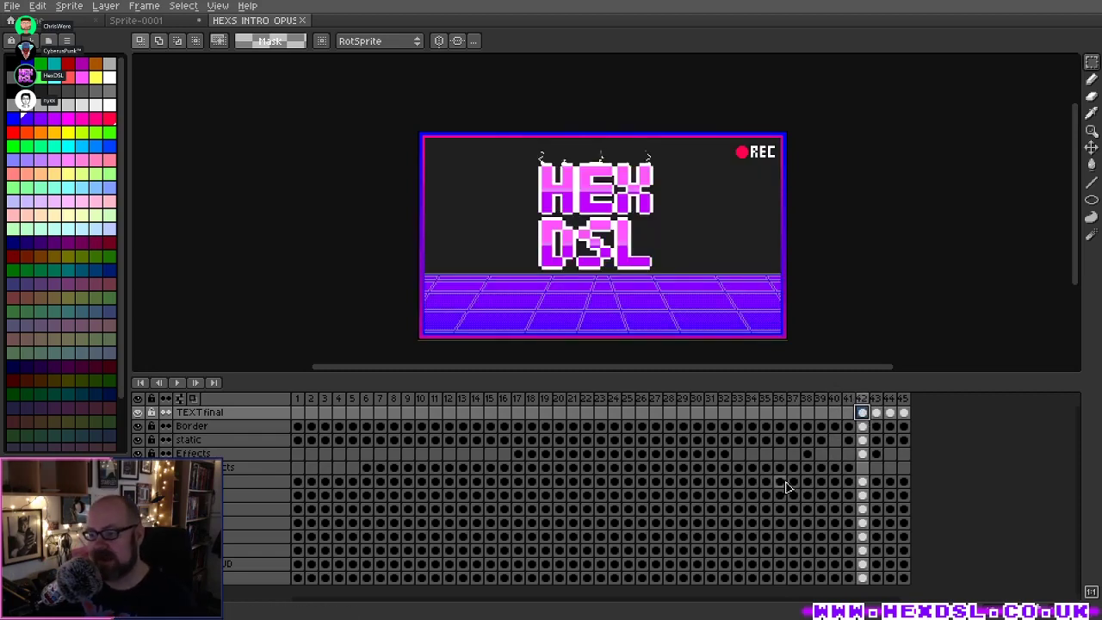
{"action": "key", "text": "Return"}
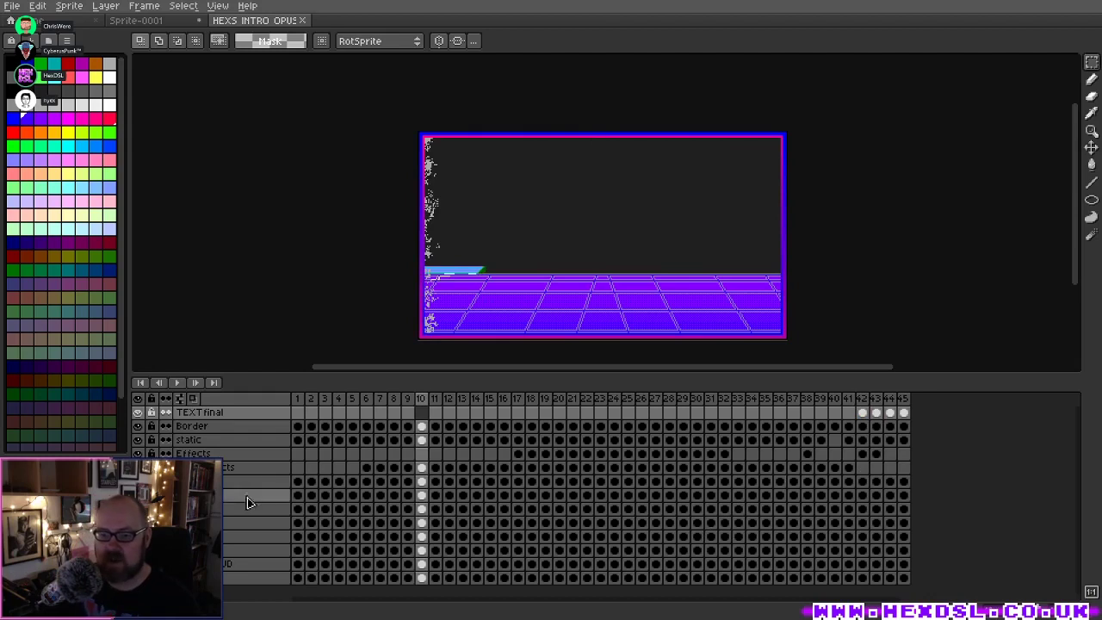
{"action": "key", "text": "Return"}
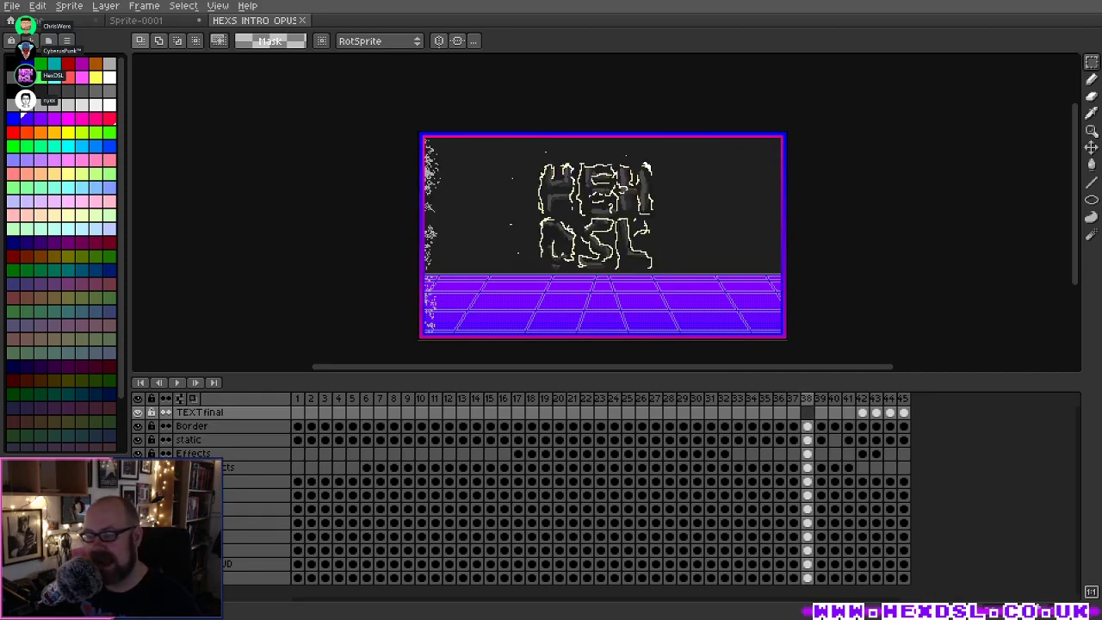
Step: Return to Sprite-0001, add frame 15, stretch the flattened ball taller and wider while shifting it right, and add frame 16
{"action": "left_click", "coordinate": [140, 23]}
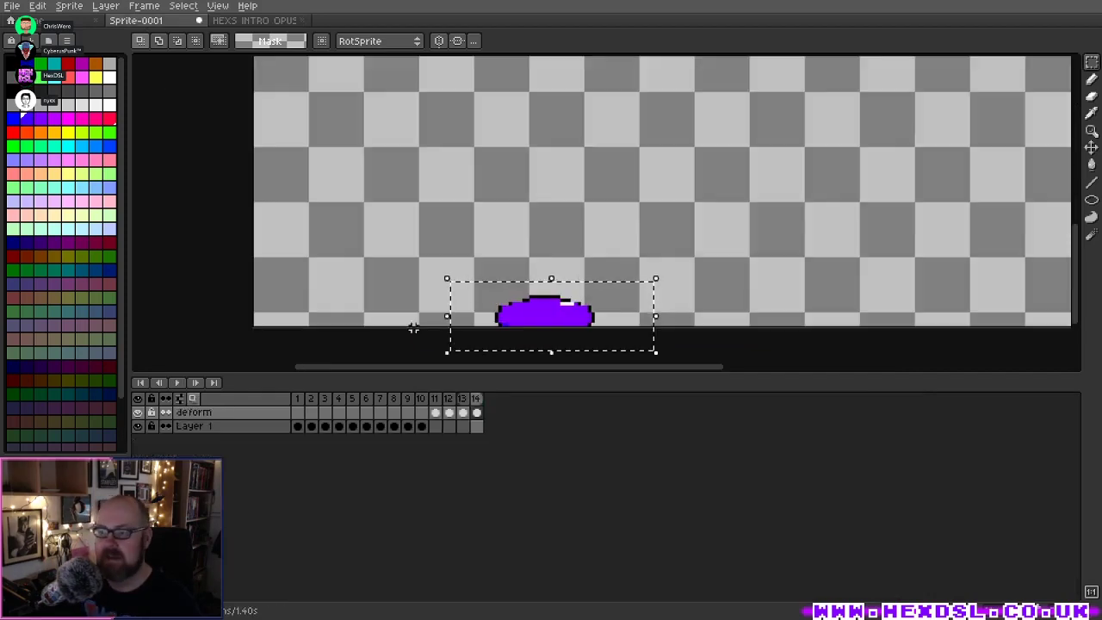
{"action": "key", "text": "alt+n"}
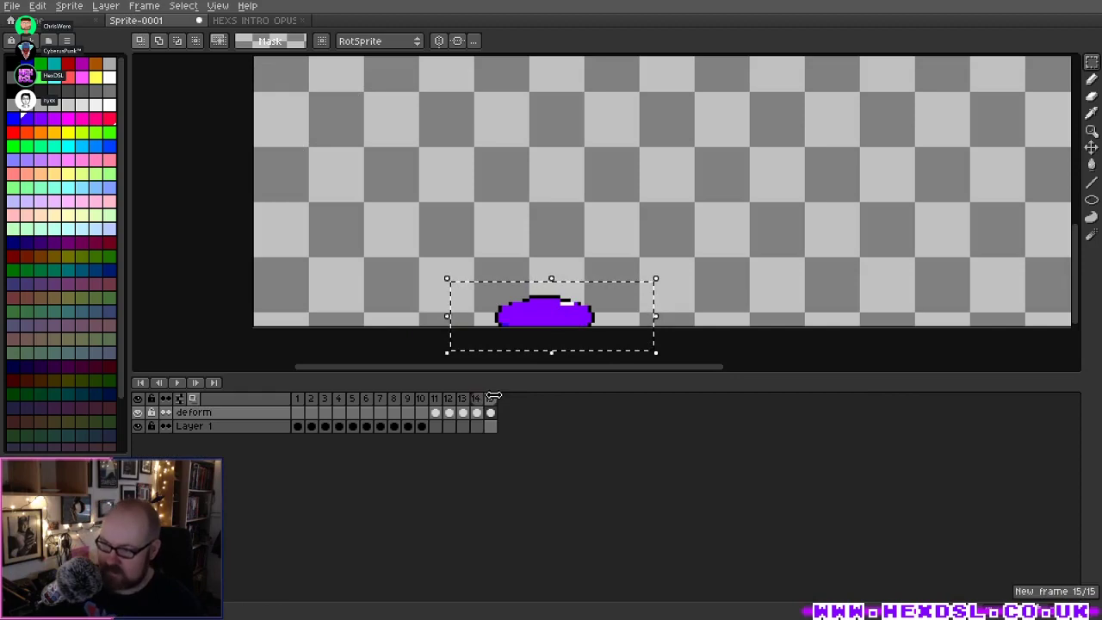
{"action": "left_click_drag", "start_coordinate": [553, 277], "coordinate": [569, 257]}
{"action": "left_click_drag", "start_coordinate": [564, 301], "coordinate": [580, 308]}
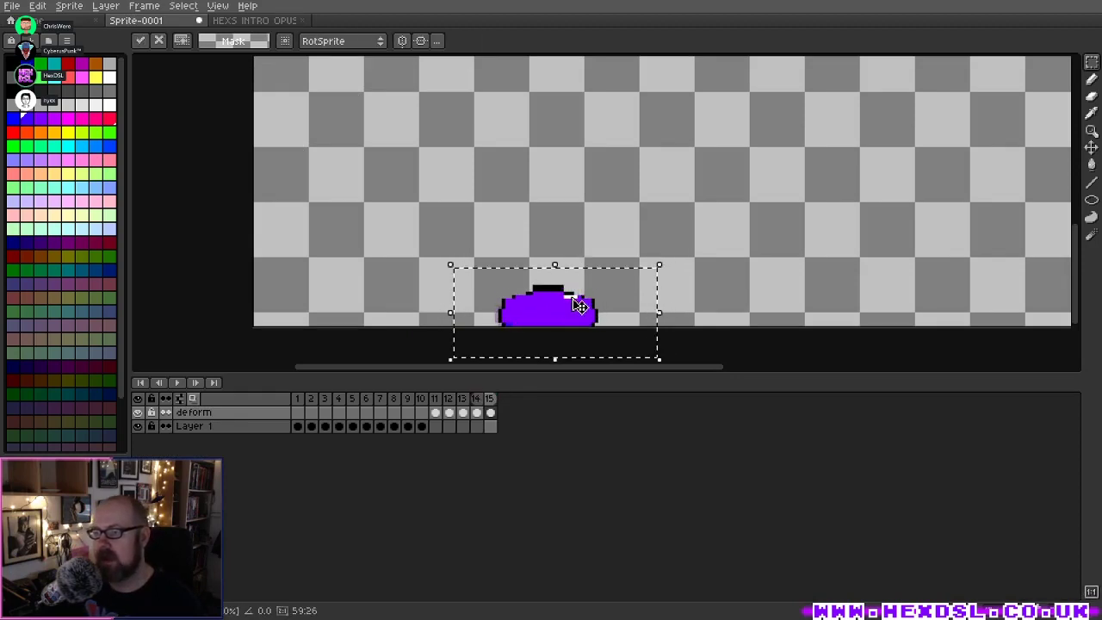
{"action": "left_click_drag", "start_coordinate": [662, 261], "coordinate": [675, 258]}
{"action": "left_click_drag", "start_coordinate": [589, 314], "coordinate": [597, 319]}
{"action": "key", "text": "alt+n"}
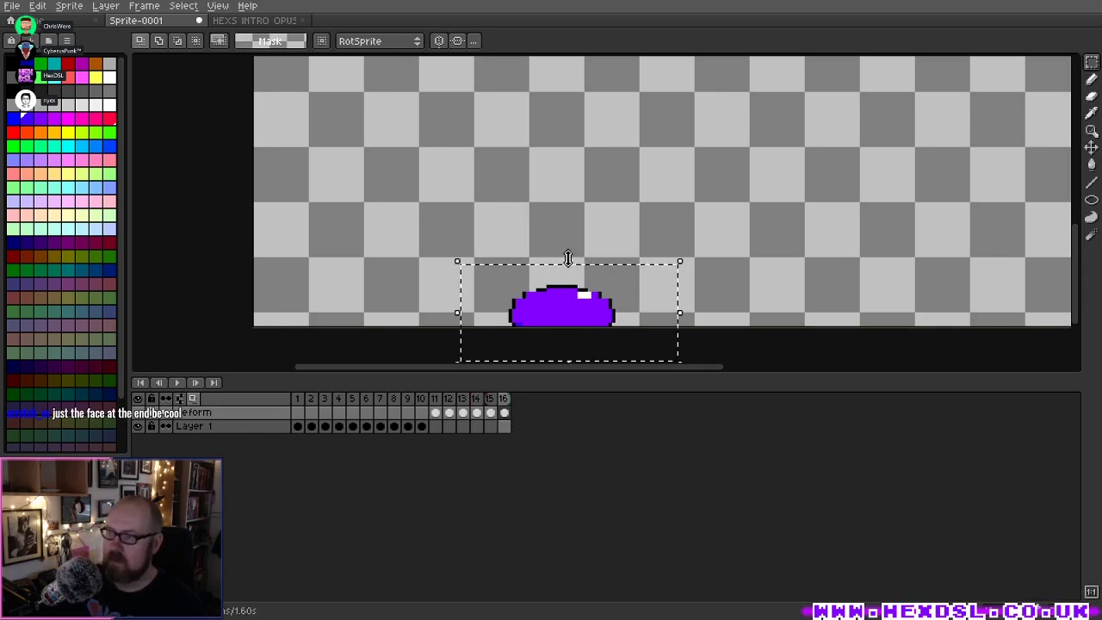
Step: Stretch the ball taller in frame 16, shift it slightly right along the canvas's bottom edge, and add frame 17
{"action": "left_click_drag", "start_coordinate": [568, 261], "coordinate": [574, 231]}
{"action": "left_click_drag", "start_coordinate": [577, 287], "coordinate": [582, 299]}
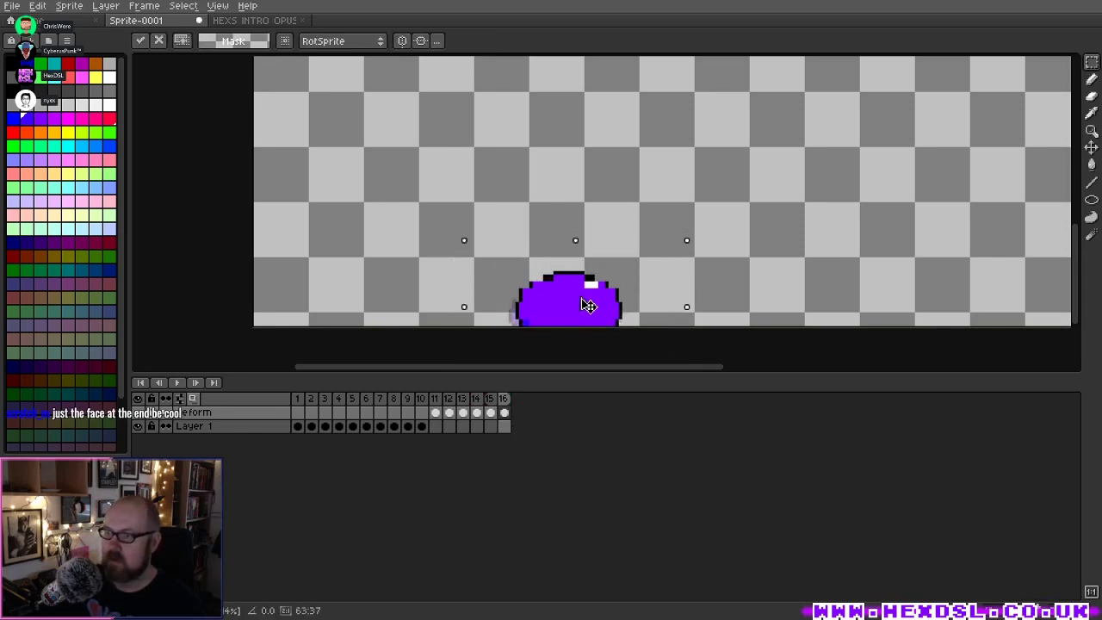
{"action": "key", "text": "alt+n"}
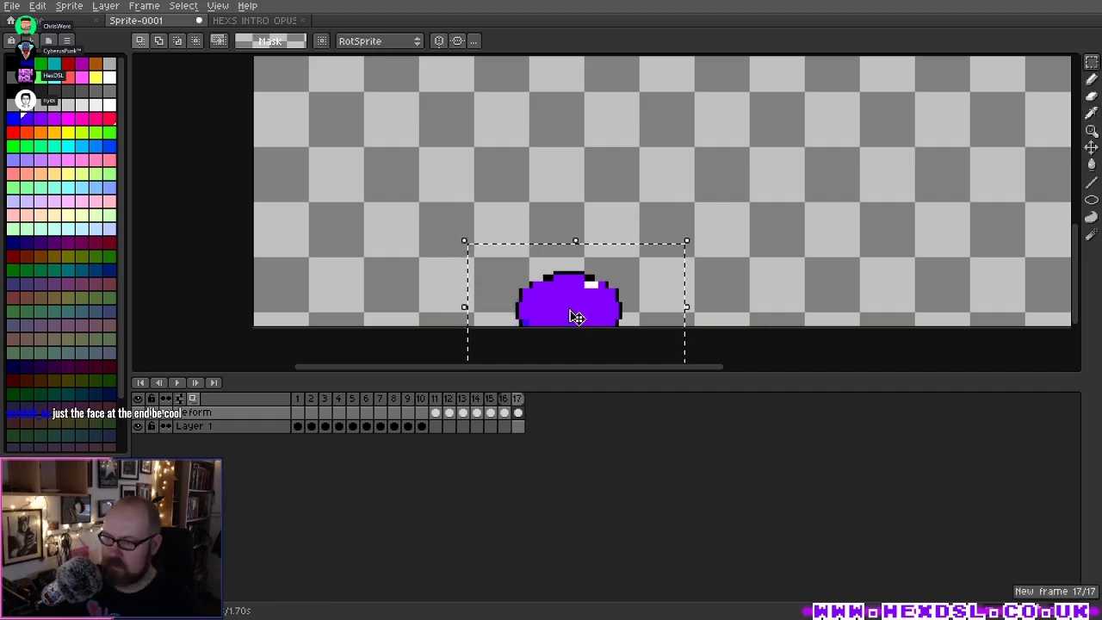
Step: Delete the squashed ball from the deform layer in frame 17 and paste the round ball into Layer 1 of that frame
{"action": "key", "text": "Delete"}
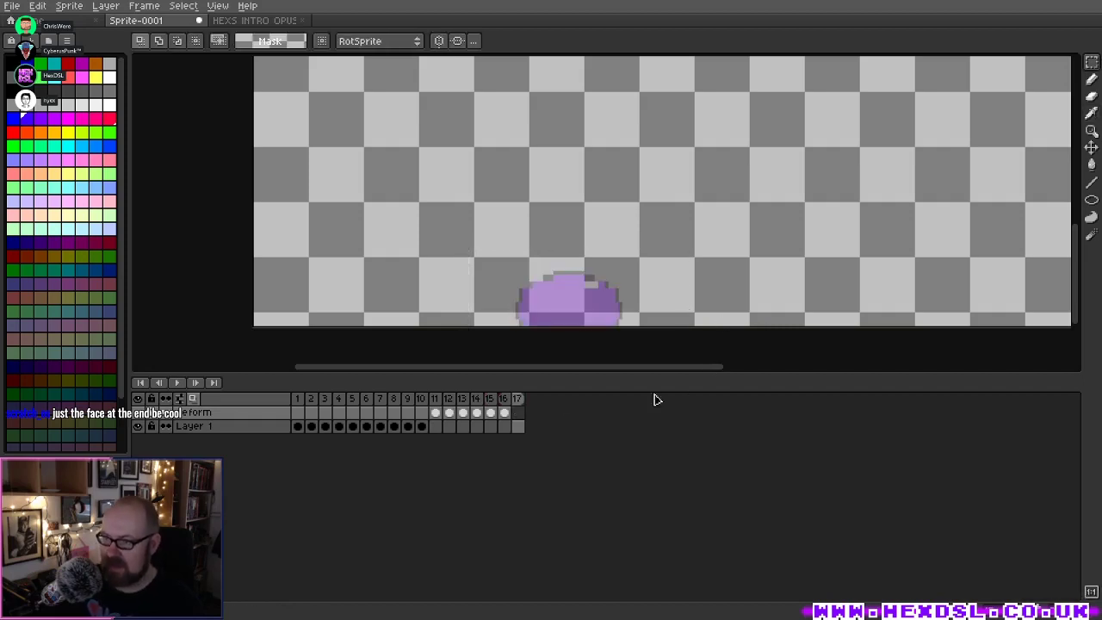
{"action": "left_click", "coordinate": [521, 426]}
{"action": "key", "text": "ctrl+v"}
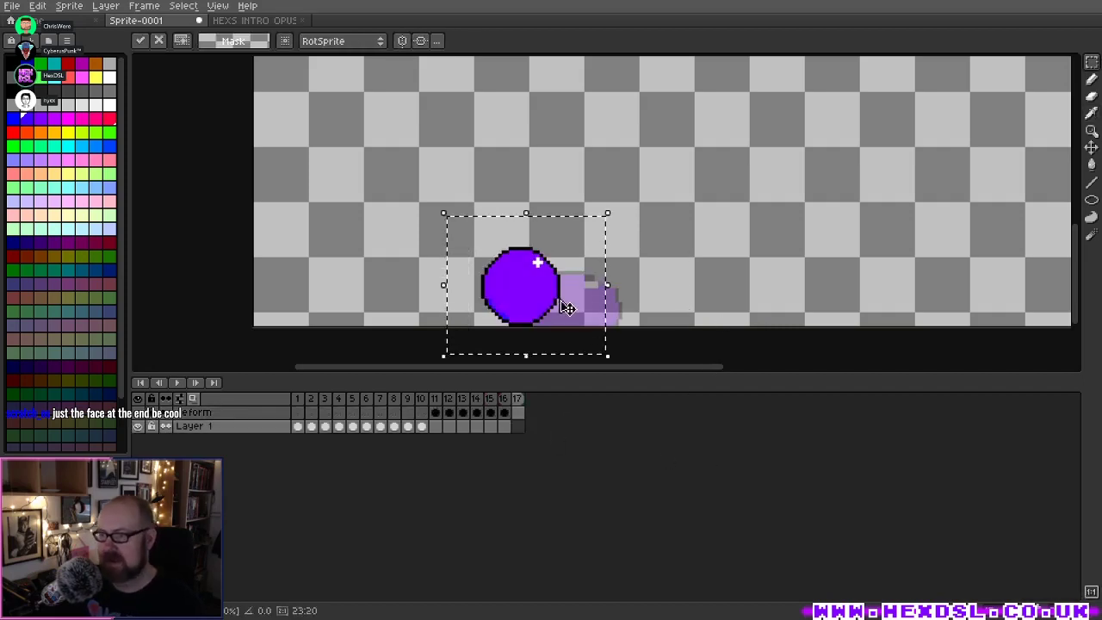
Step: Move the round ball up and right frame by frame from frame 17, adding frames through 22
{"action": "left_click_drag", "start_coordinate": [532, 304], "coordinate": [782, 123]}
{"action": "key", "text": "Return"}
{"action": "key", "text": "alt+n"}
{"action": "key", "text": "Return"}
{"action": "key", "text": "alt+n"}
{"action": "key", "text": "Return"}
{"action": "key", "text": "alt+n"}
{"action": "key", "text": "Return"}
{"action": "key", "text": "alt+n"}
{"action": "key", "text": "Return"}
{"action": "key", "text": "alt+n"}
{"action": "left_click", "coordinate": [716, 152]}
{"action": "key", "text": "Return"}
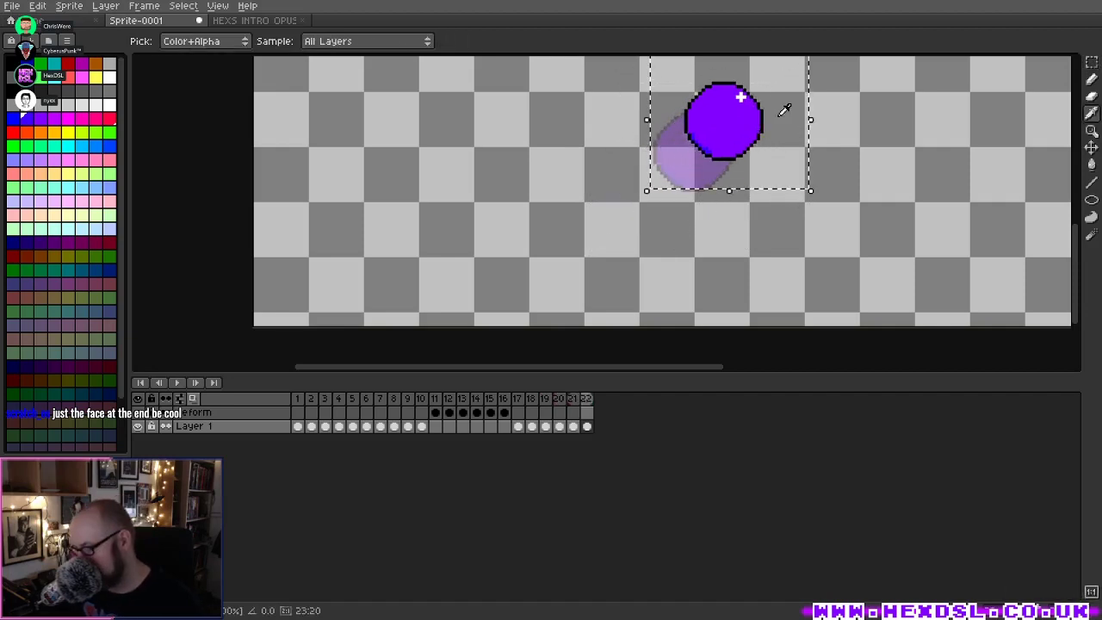
Step: Add frames 23 through 25, moving the round ball further up and right in frames 23 and 24
{"action": "key", "text": "alt+n"}
{"action": "left_click_drag", "start_coordinate": [813, 160], "coordinate": [739, 253]}
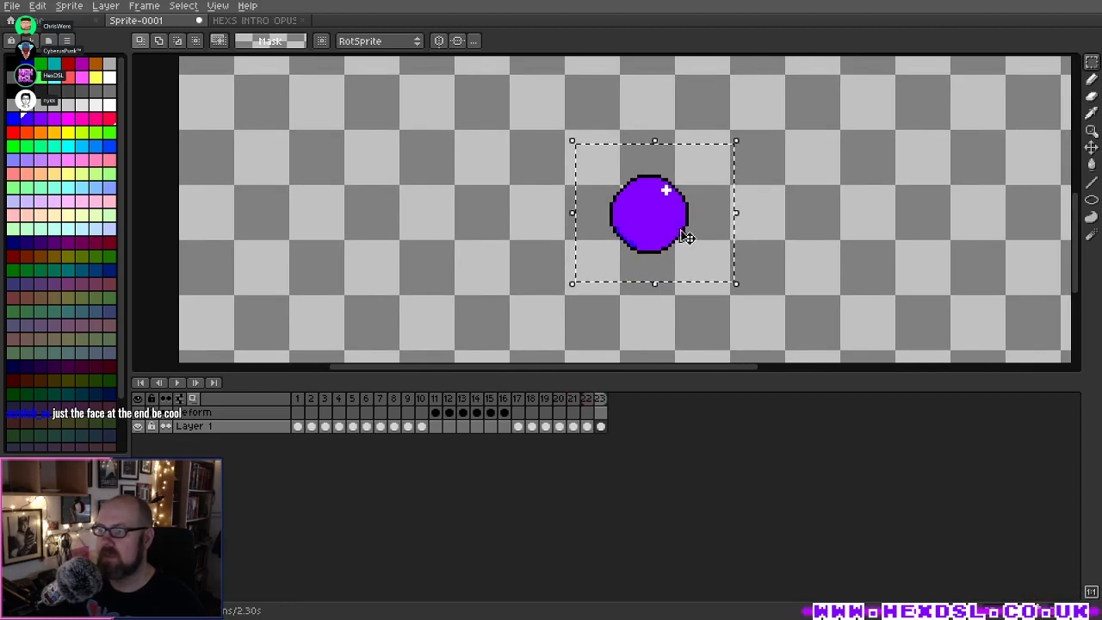
{"action": "left_click_drag", "start_coordinate": [660, 228], "coordinate": [678, 215]}
{"action": "key", "text": "Return"}
{"action": "key", "text": "alt+n"}
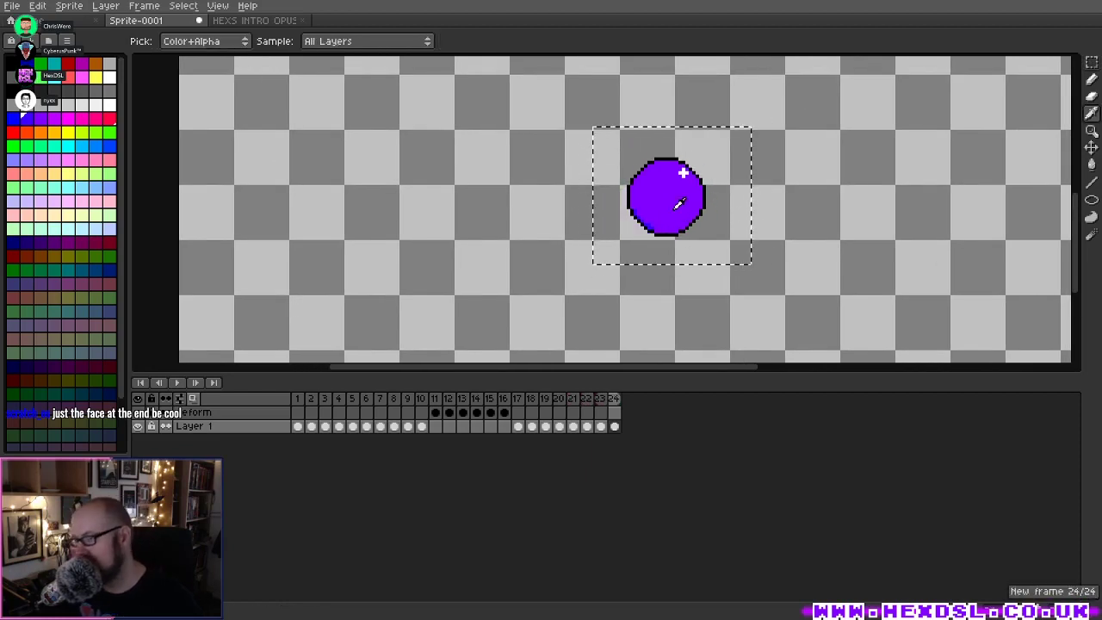
{"action": "left_click", "coordinate": [617, 144]}
{"action": "left_click_drag", "start_coordinate": [617, 145], "coordinate": [645, 104]}
{"action": "key", "text": "Return"}
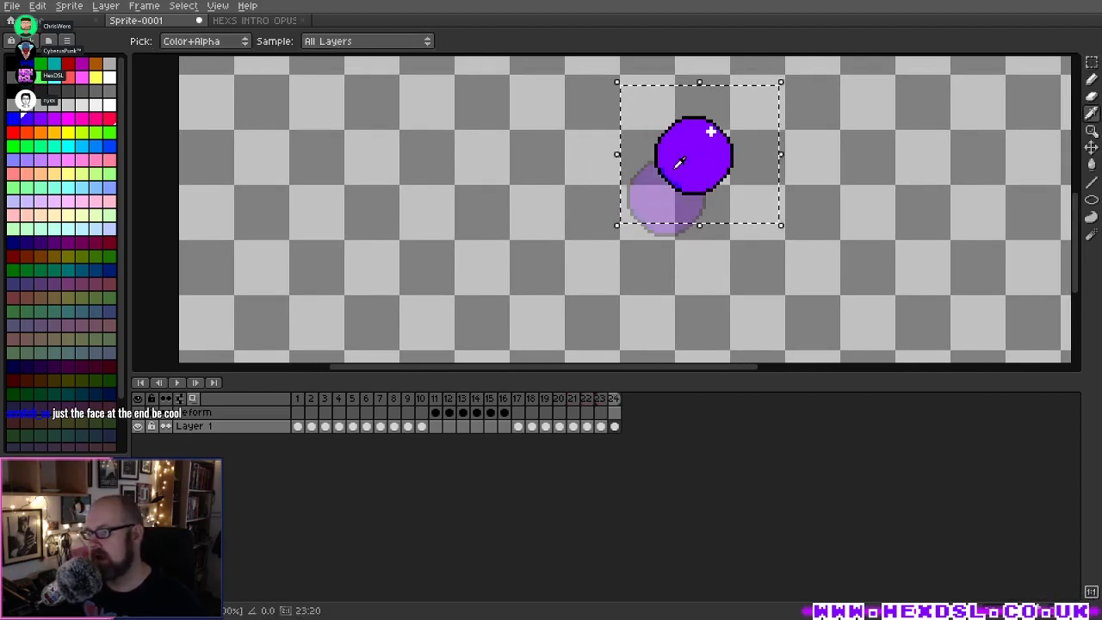
{"action": "key", "text": "alt+n"}
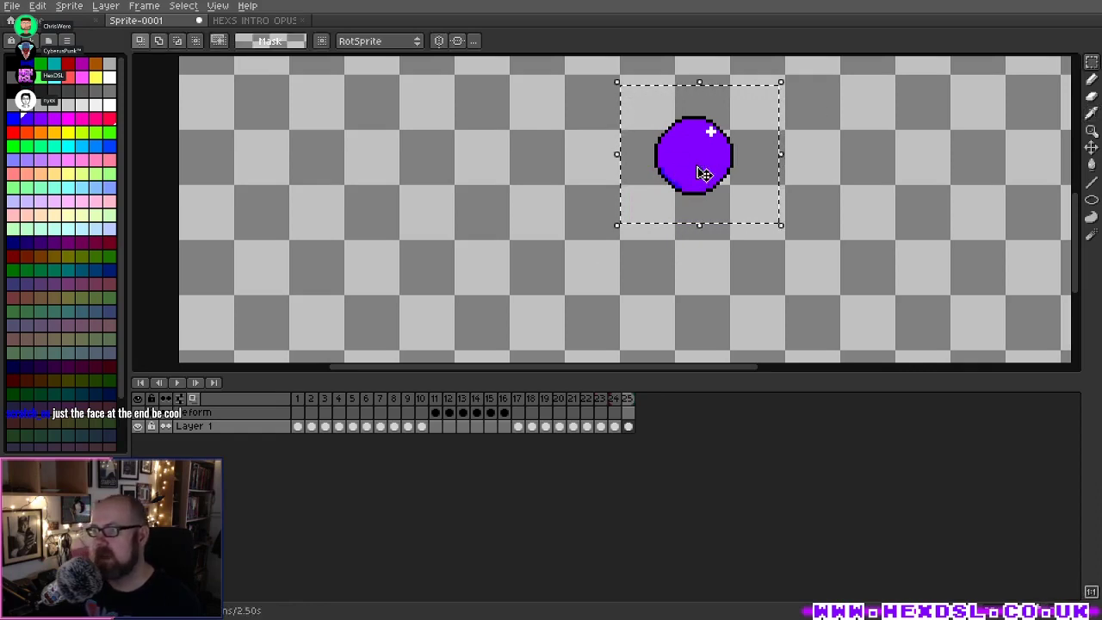
Step: Move the ball right frame by frame over the peak of its bounce in frames 25 through 28, adding frames up to 29
{"action": "left_click_drag", "start_coordinate": [703, 172], "coordinate": [900, 157]}
{"action": "key", "text": "Return"}
{"action": "key", "text": "alt+n"}
{"action": "left_click", "coordinate": [749, 168]}
{"action": "key", "text": "Return"}
{"action": "key", "text": "alt+n"}
{"action": "key", "text": "Return"}
{"action": "key", "text": "alt+n"}
{"action": "left_click", "coordinate": [864, 140]}
{"action": "key", "text": "Return"}
{"action": "key", "text": "alt+n"}
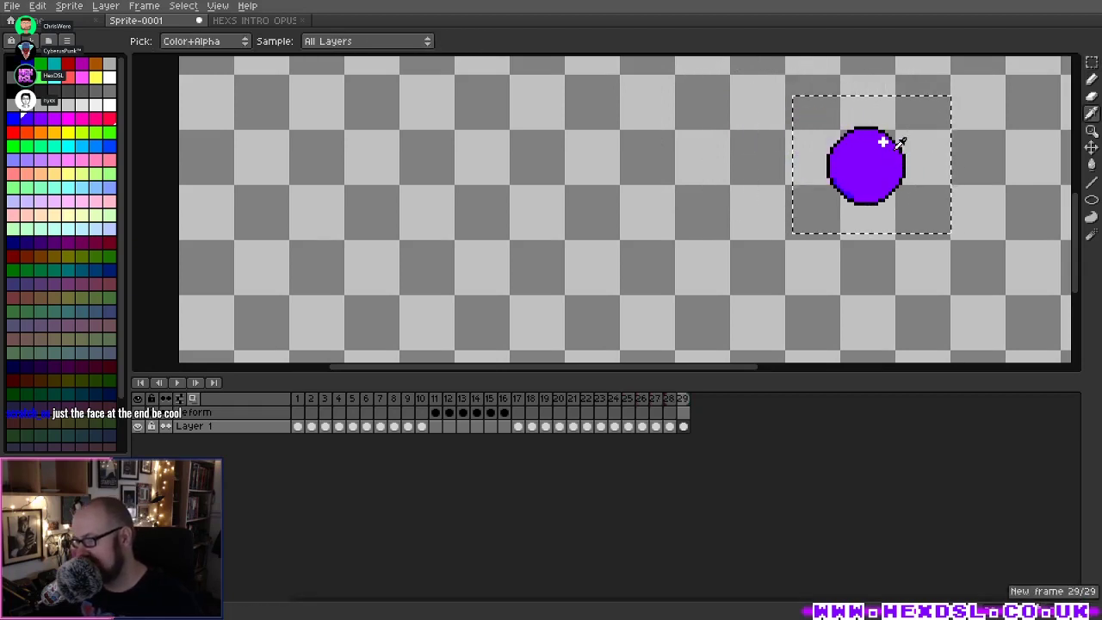
Step: Hide the timeline, play back the bouncing ball animation to check its motion, and show the timeline again
{"action": "scroll", "coordinate": [779, 149], "scroll_direction": "down", "scroll_amount": 1}
{"action": "left_click_drag", "start_coordinate": [774, 214], "coordinate": [586, 384]}
{"action": "key", "text": "Tab"}
{"action": "scroll", "coordinate": [585, 388], "scroll_direction": "down", "scroll_amount": 1}
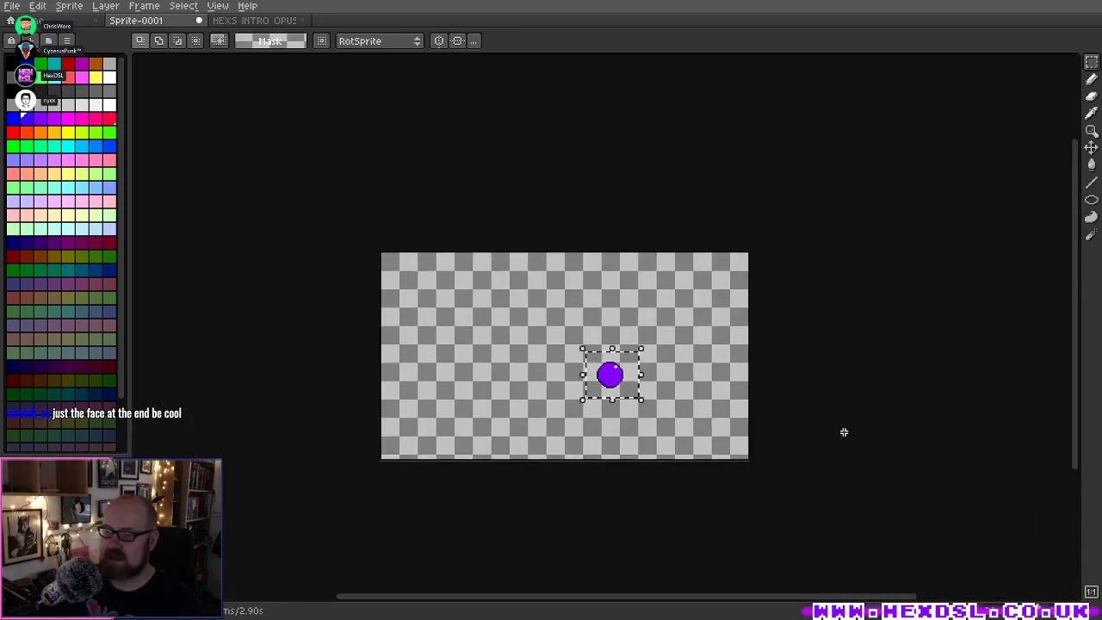
{"action": "key", "text": "Return"}
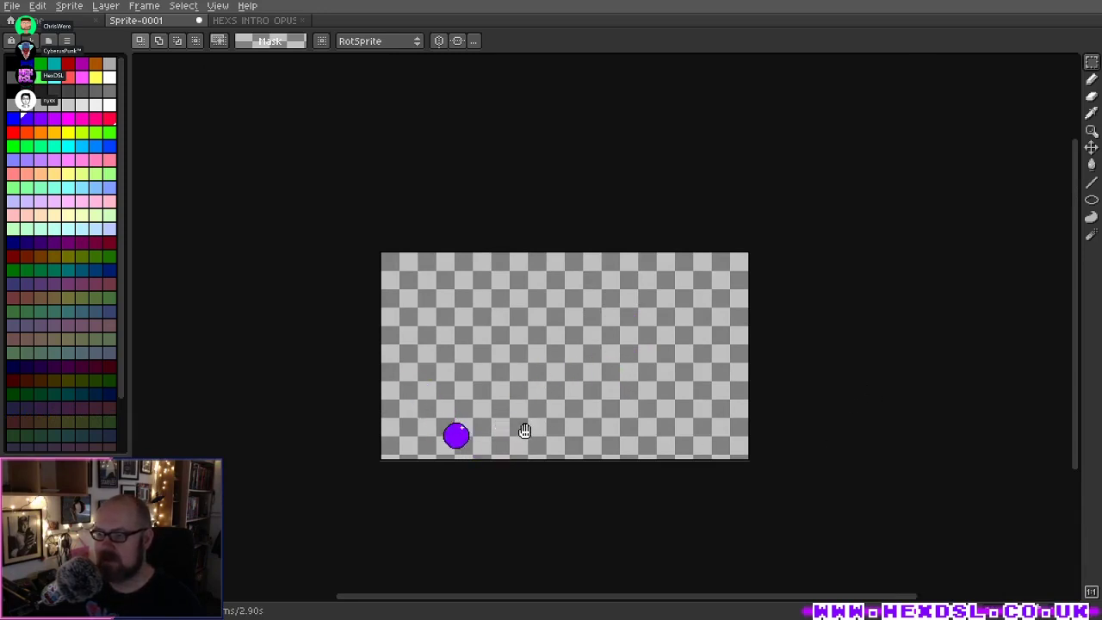
{"action": "scroll", "coordinate": [538, 430], "scroll_direction": "up", "scroll_amount": 2}
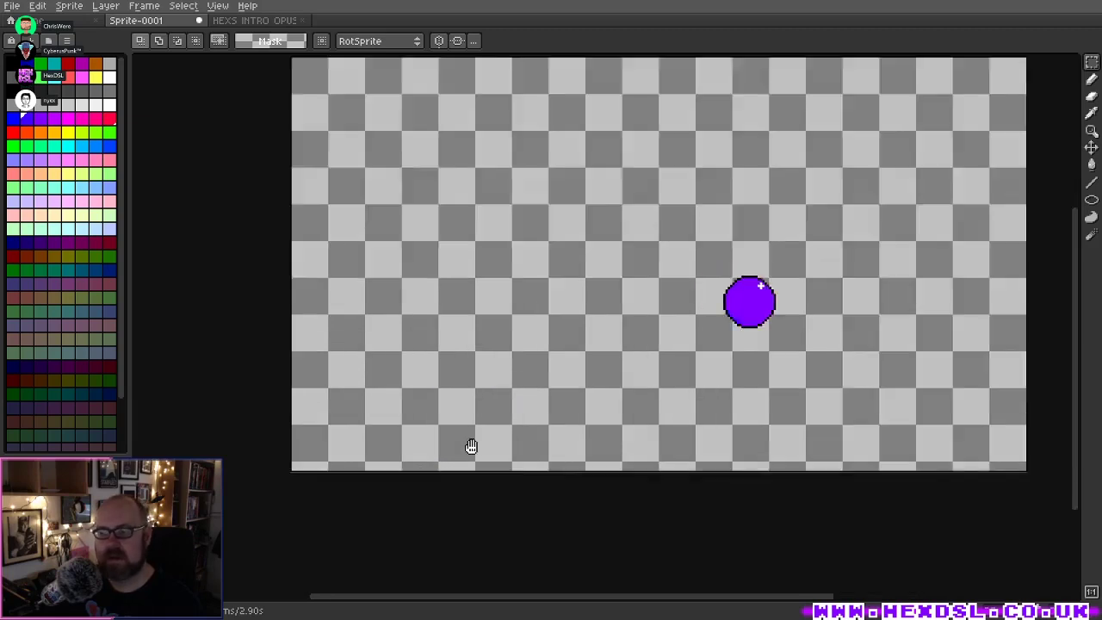
{"action": "scroll", "coordinate": [479, 431], "scroll_direction": "down", "scroll_amount": 1}
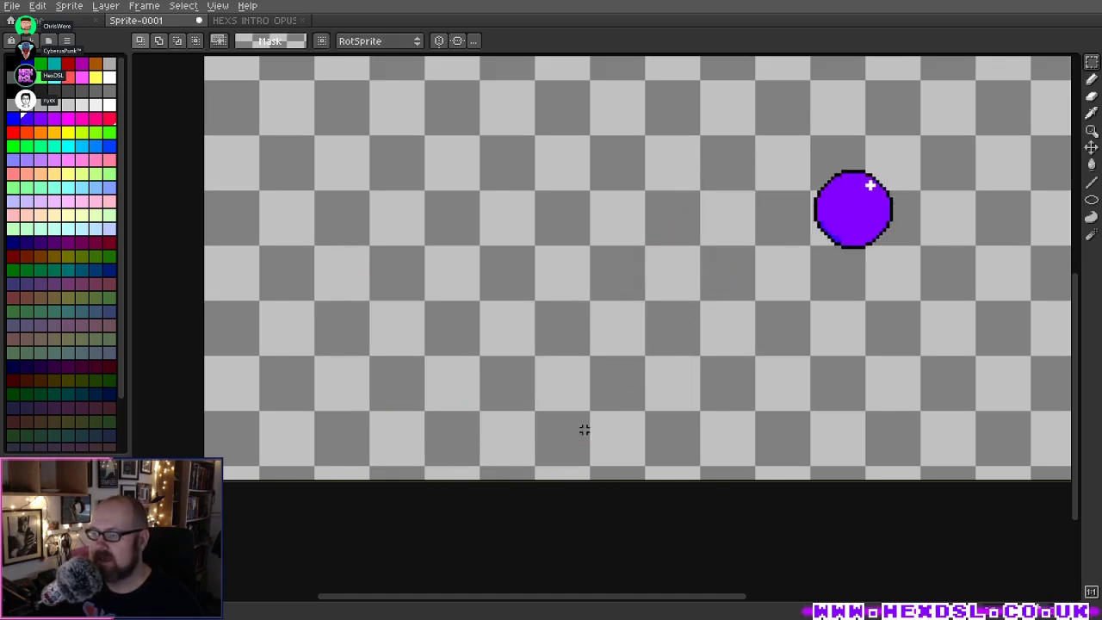
{"action": "scroll", "coordinate": [529, 431], "scroll_direction": "down", "scroll_amount": 1}
{"action": "key", "text": "Tab"}
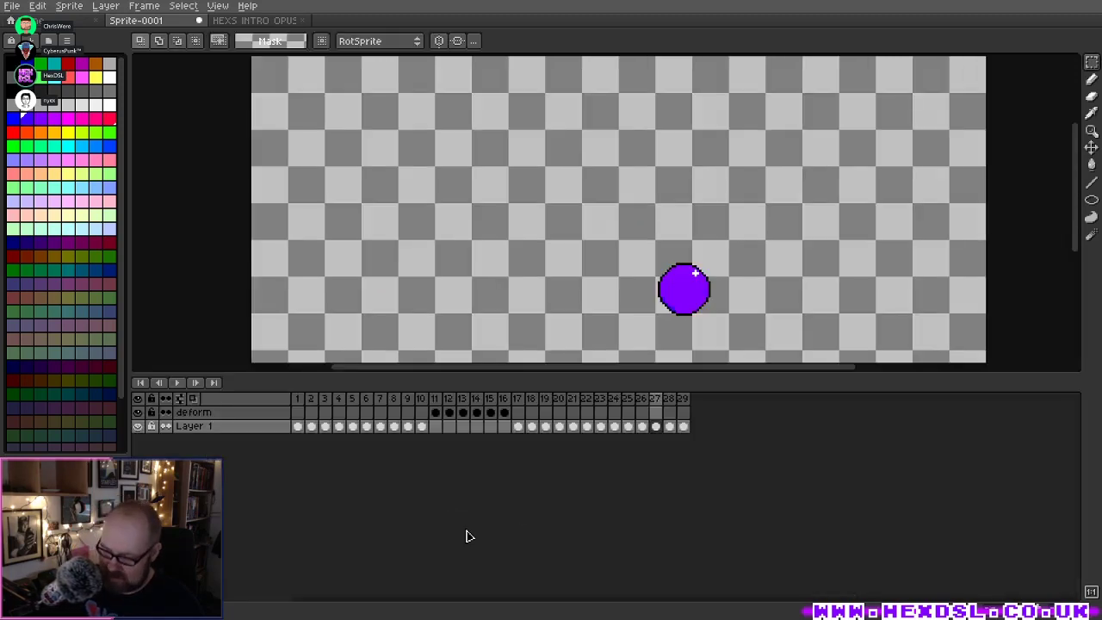
Step: Add a new layer above Layer 1 and name it "shadow"
{"action": "key", "text": "shift+n"}
{"action": "left_click", "coordinate": [261, 431]}
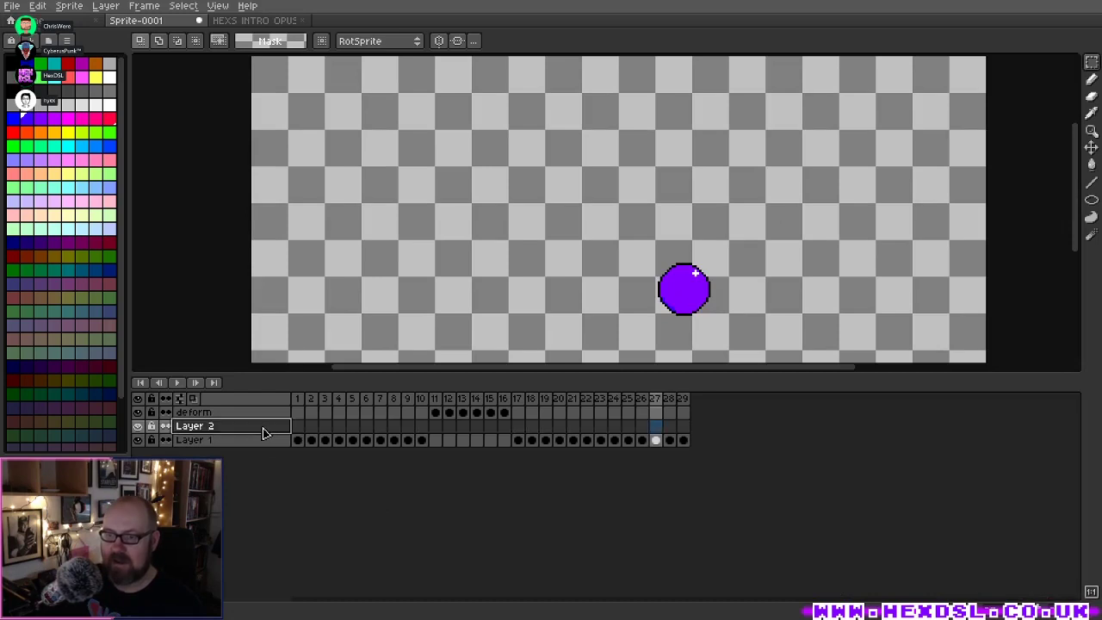
{"action": "double_click", "coordinate": [265, 433]}
{"action": "type", "text": "shadow"}
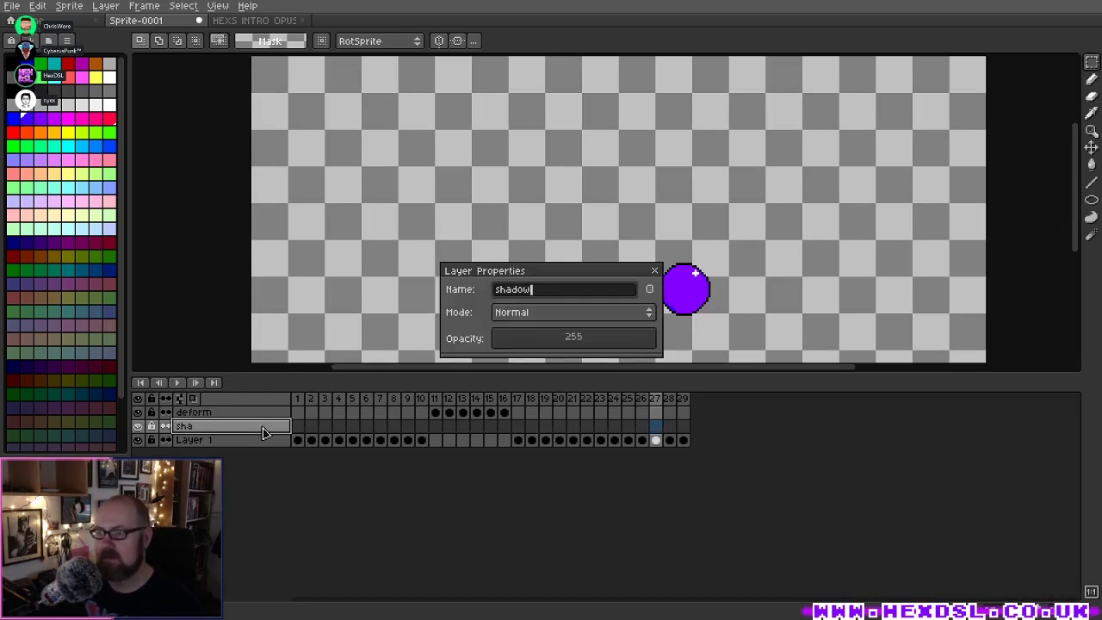
{"action": "key", "text": "Return"}
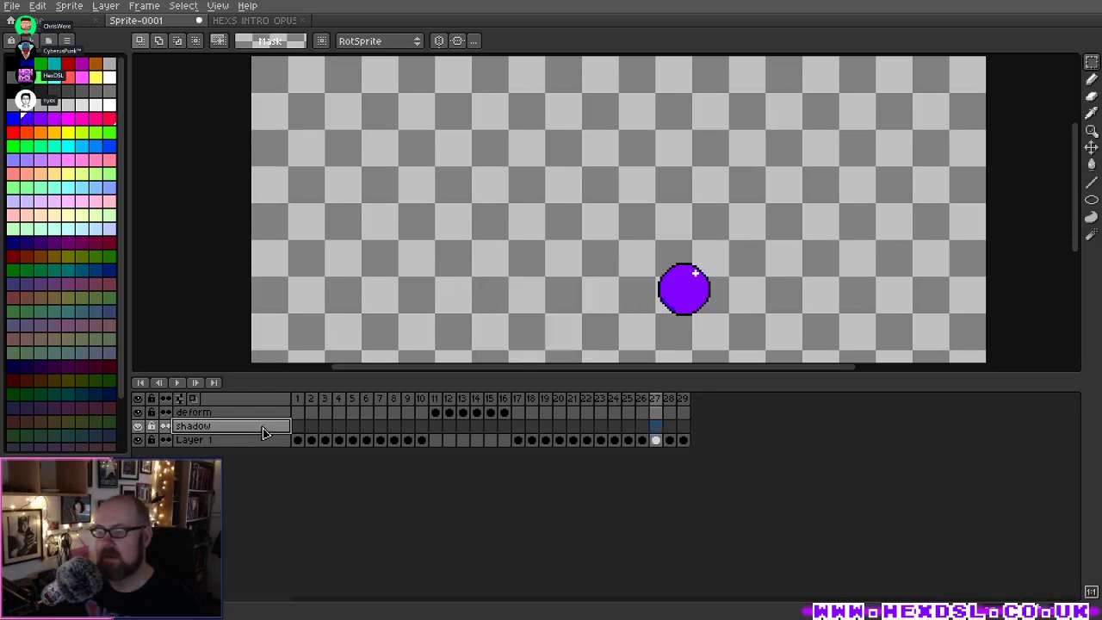
Step: Go to frame 1 and place the shadow layer beneath Layer 1 in the layer stack
{"action": "left_click", "coordinate": [301, 400]}
{"action": "left_click", "coordinate": [220, 439]}
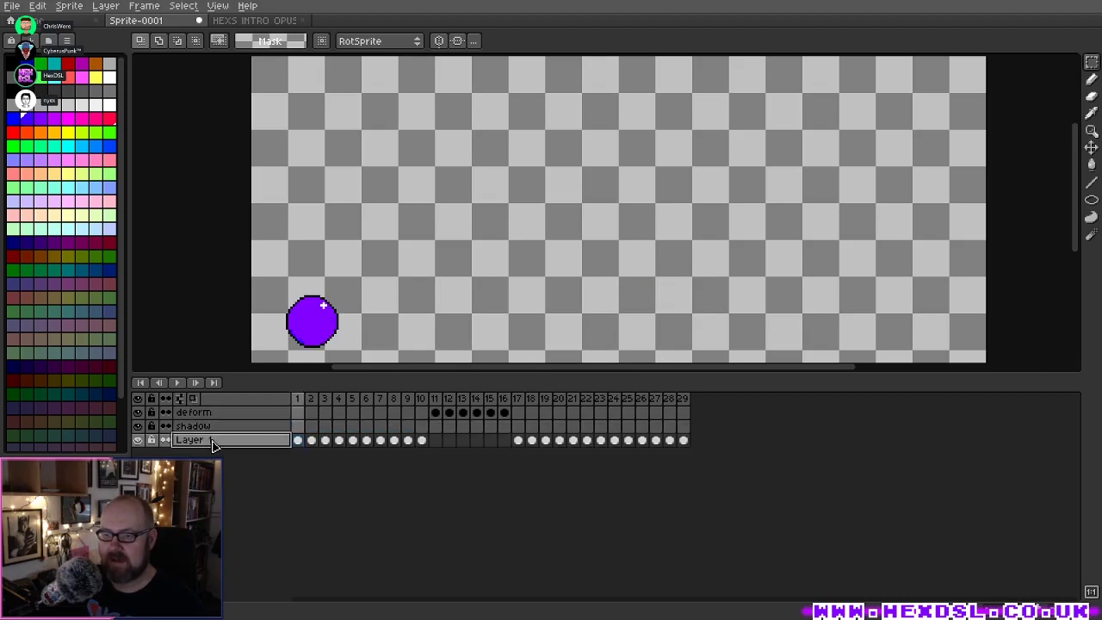
{"action": "left_click_drag", "start_coordinate": [227, 435], "coordinate": [224, 423]}
{"action": "left_click", "coordinate": [221, 441]}
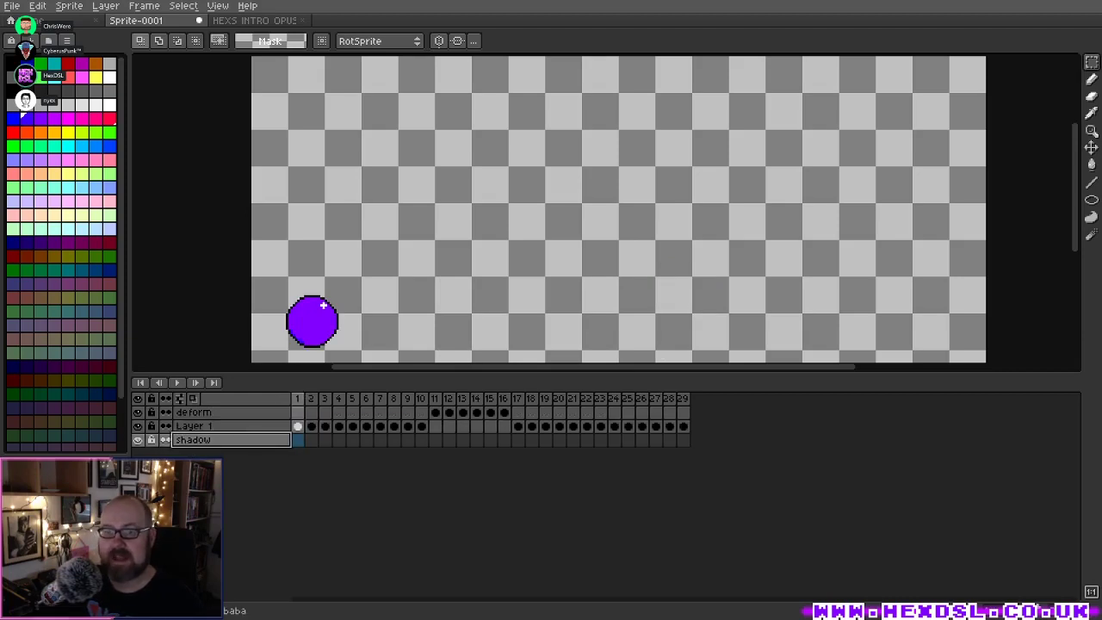
Step: Paint a small dark grey shadow near the canvas's bottom edge below the ball in frames 1 through 5 with a 7 px pencil
{"action": "scroll", "coordinate": [431, 289], "scroll_direction": "down", "scroll_amount": 1}
{"action": "scroll", "coordinate": [435, 323], "scroll_direction": "up", "scroll_amount": 1}
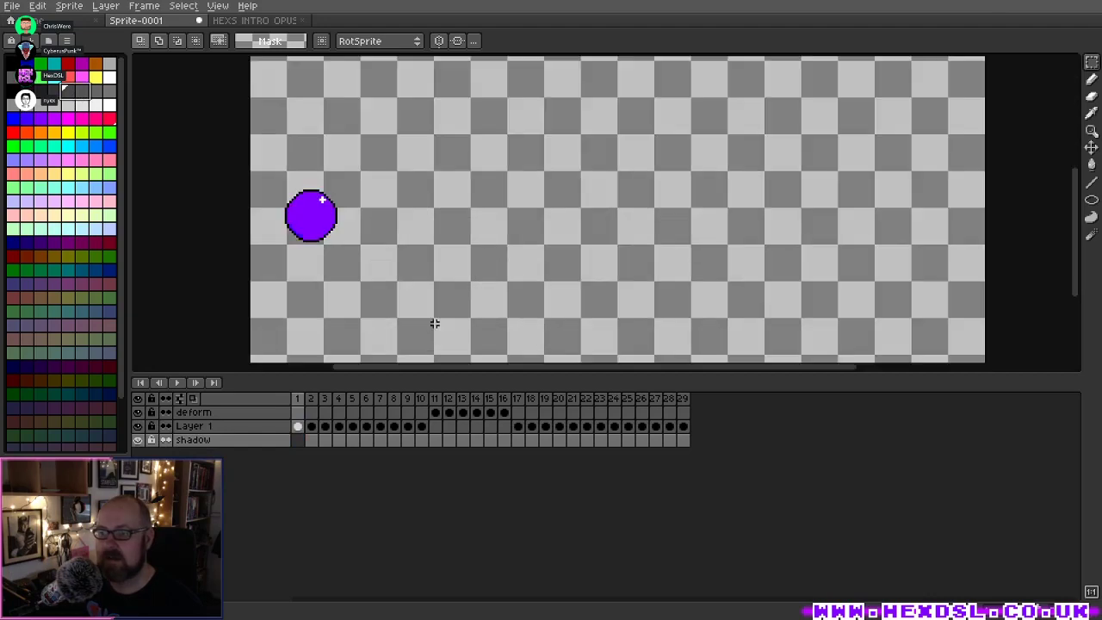
{"action": "key", "text": "b"}
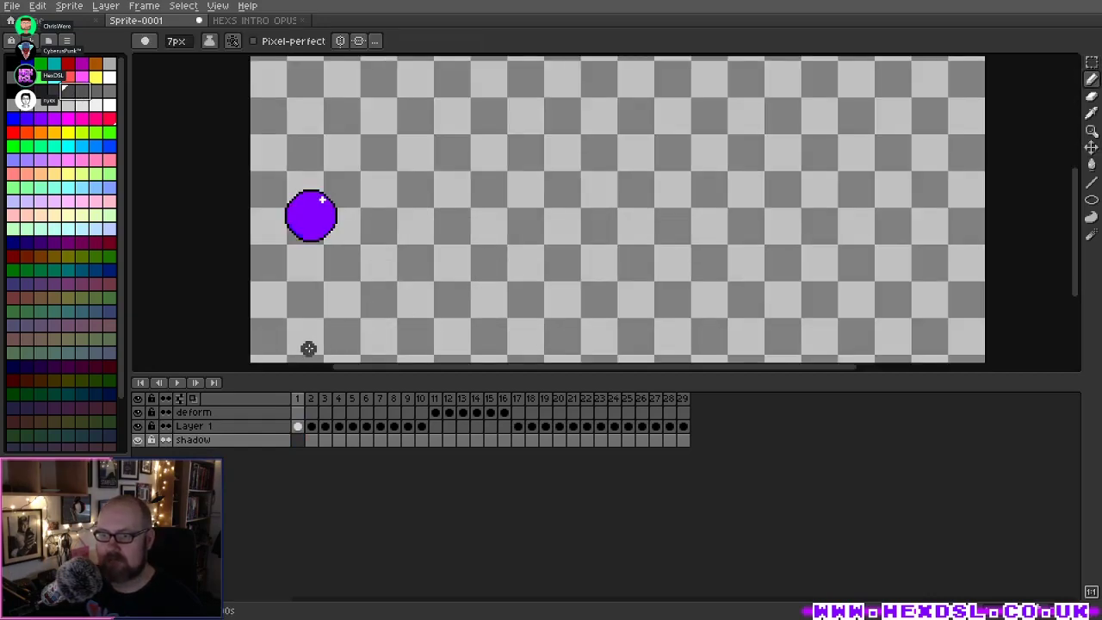
{"action": "key", "text": "period"}
{"action": "left_click", "coordinate": [334, 350]}
{"action": "key", "text": "period"}
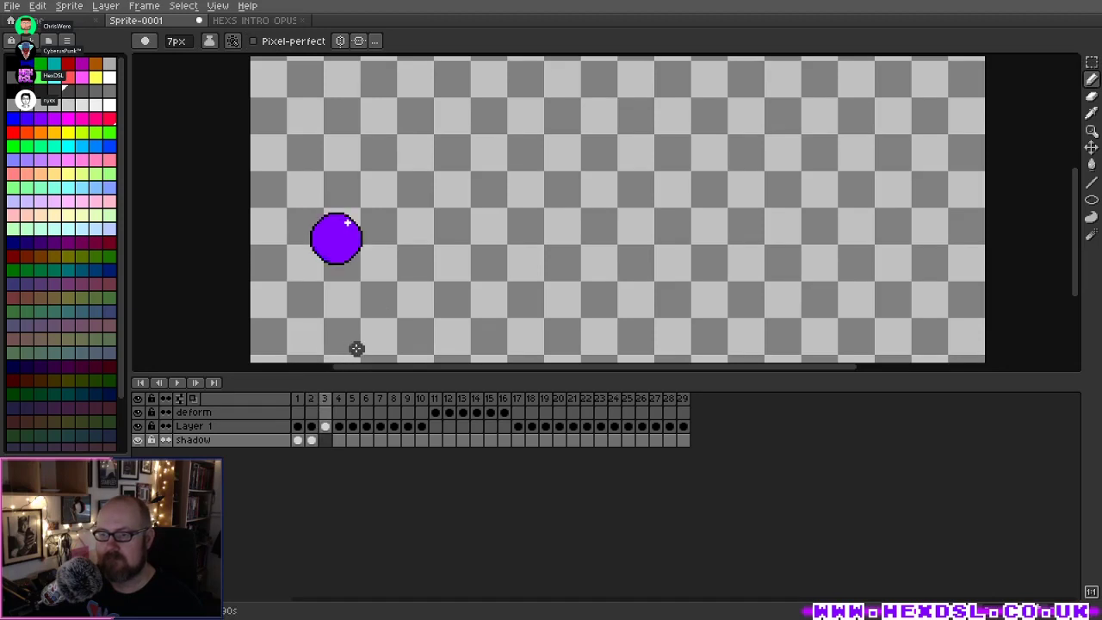
{"action": "key", "text": "period"}
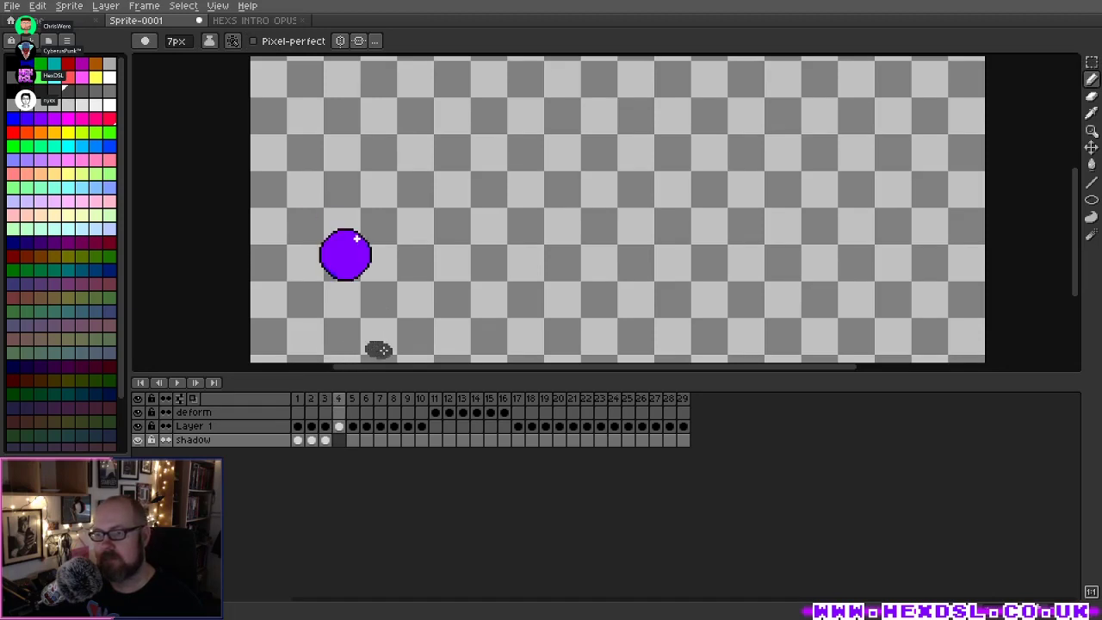
{"action": "left_click", "coordinate": [379, 349]}
{"action": "key", "text": "period"}
{"action": "left_click", "coordinate": [397, 351]}
{"action": "key", "text": "period"}
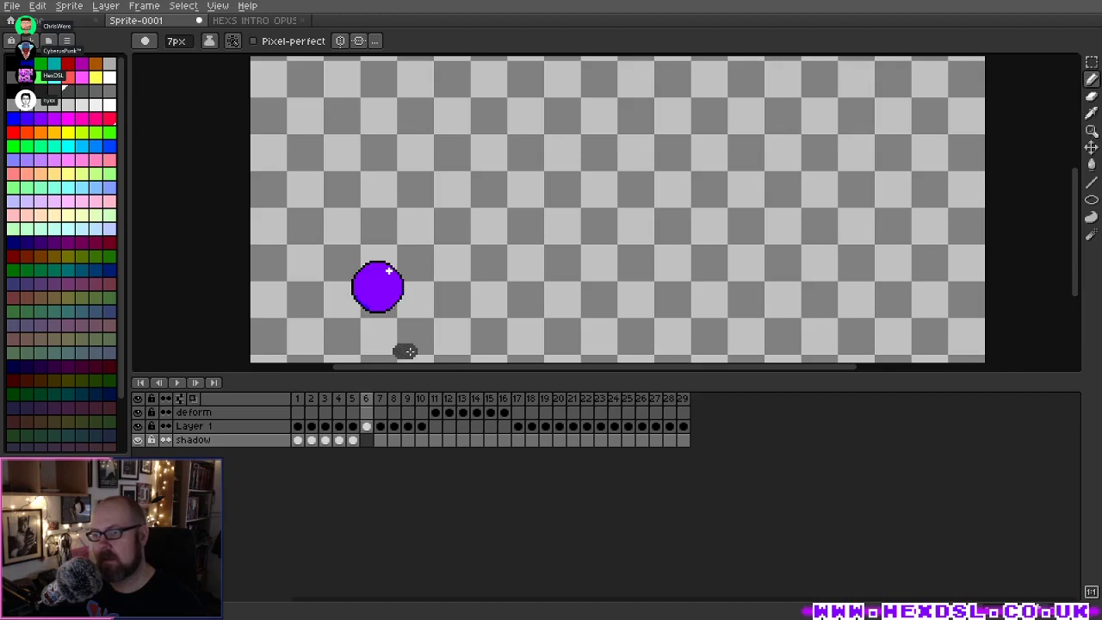
Step: Paint the dark grey shadow under the falling ball in frames 6 through 10 of the shadow layer
{"action": "left_click", "coordinate": [406, 351]}
{"action": "key", "text": "period"}
{"action": "left_click", "coordinate": [418, 352]}
{"action": "key", "text": "period"}
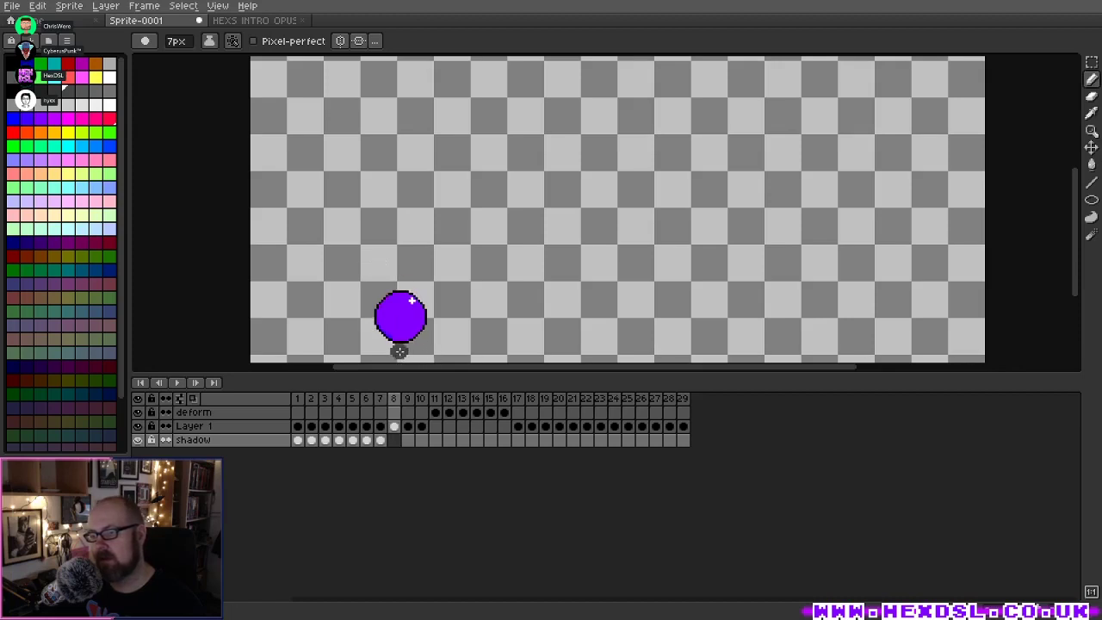
{"action": "key", "text": "period"}
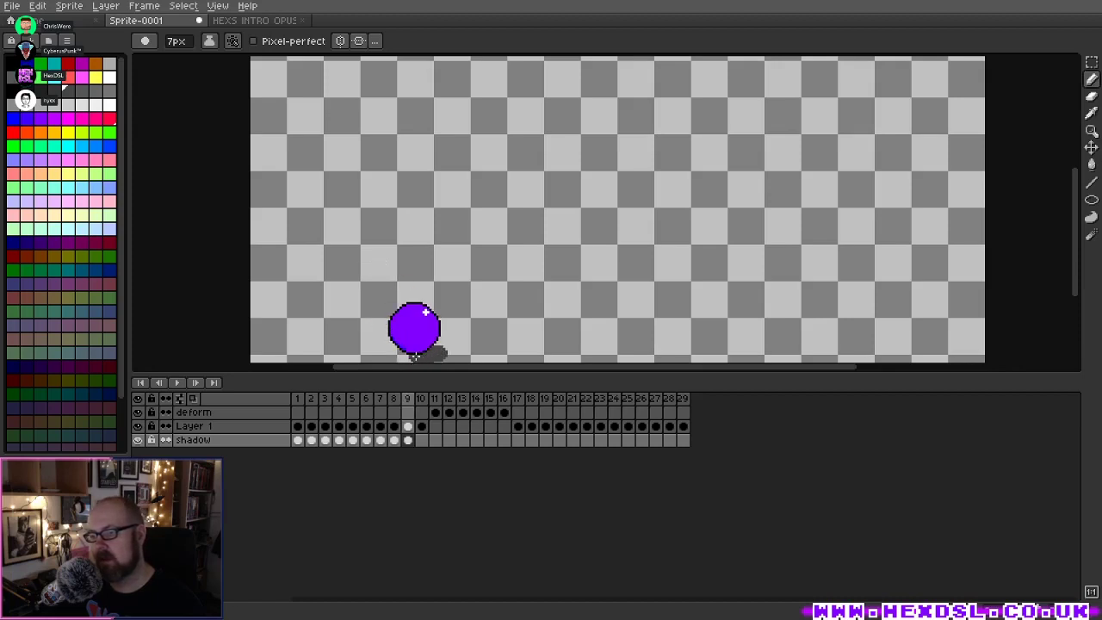
{"action": "key", "text": "period"}
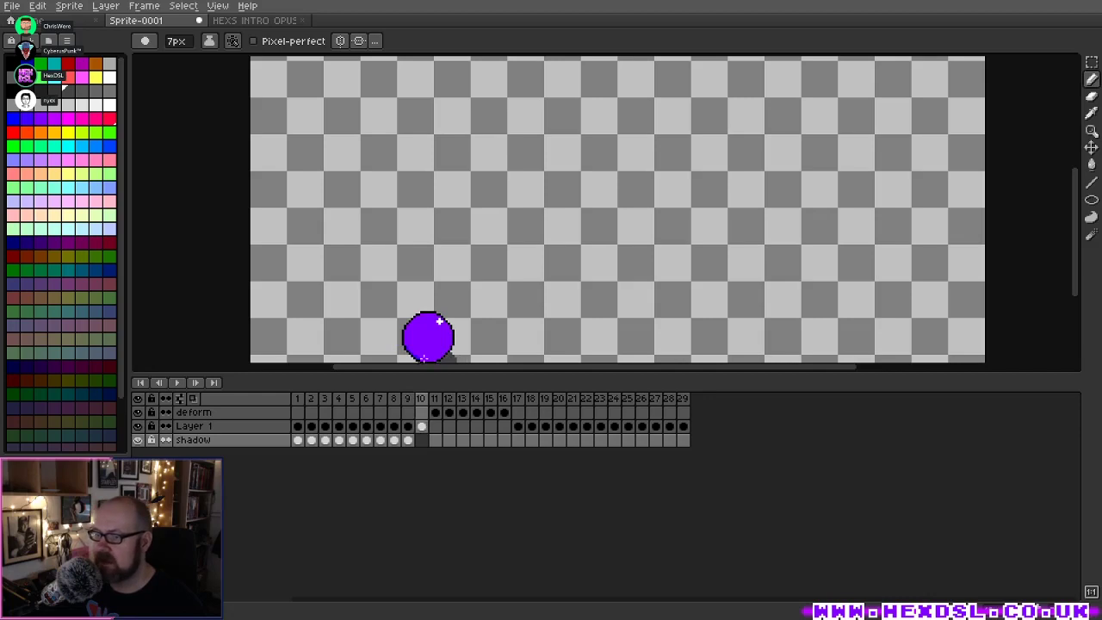
{"action": "key", "text": "period"}
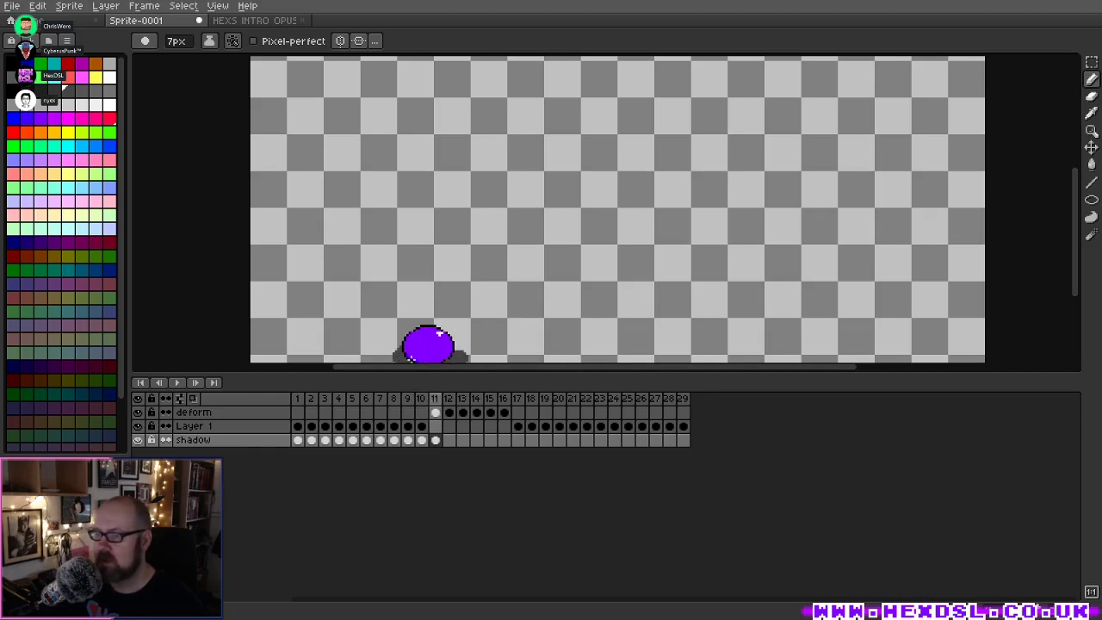
Step: Paint wider dark grey shadows around the base of the squashing ball on the shadow layer through frame 14
{"action": "key", "text": "period"}
{"action": "left_click", "coordinate": [453, 360]}
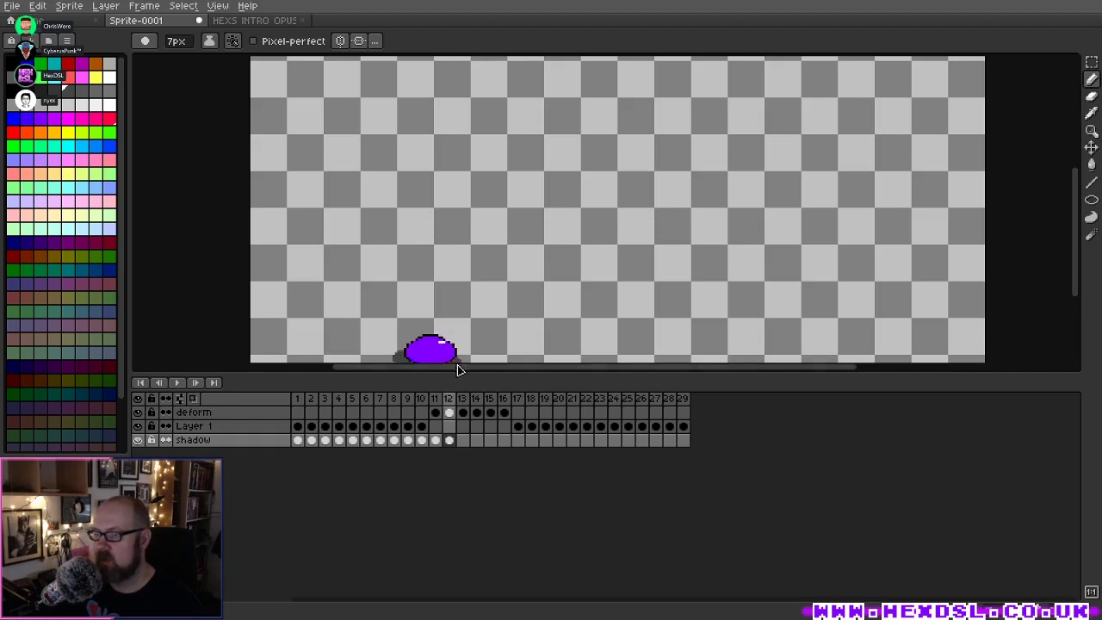
{"action": "key", "text": "period"}
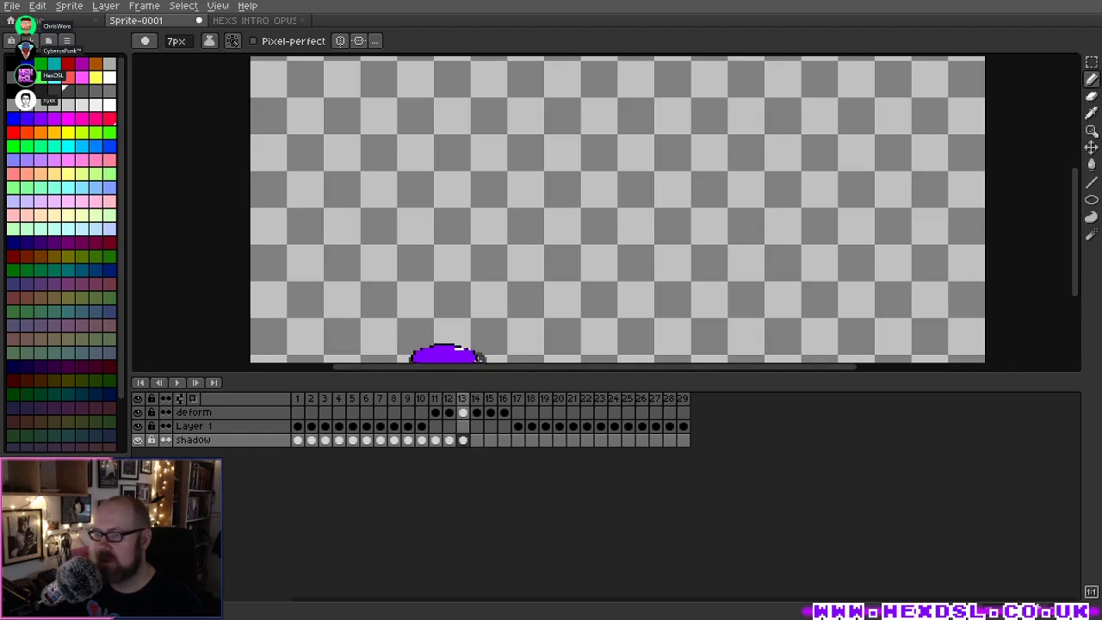
{"action": "key", "text": "period"}
{"action": "left_click", "coordinate": [423, 360]}
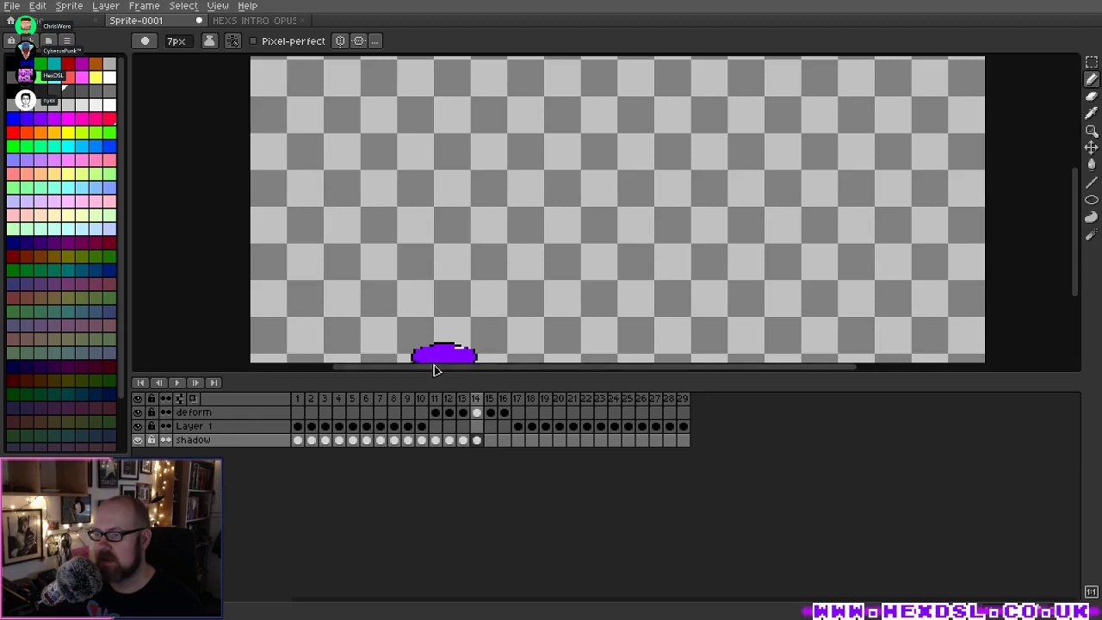
{"action": "key", "text": "period"}
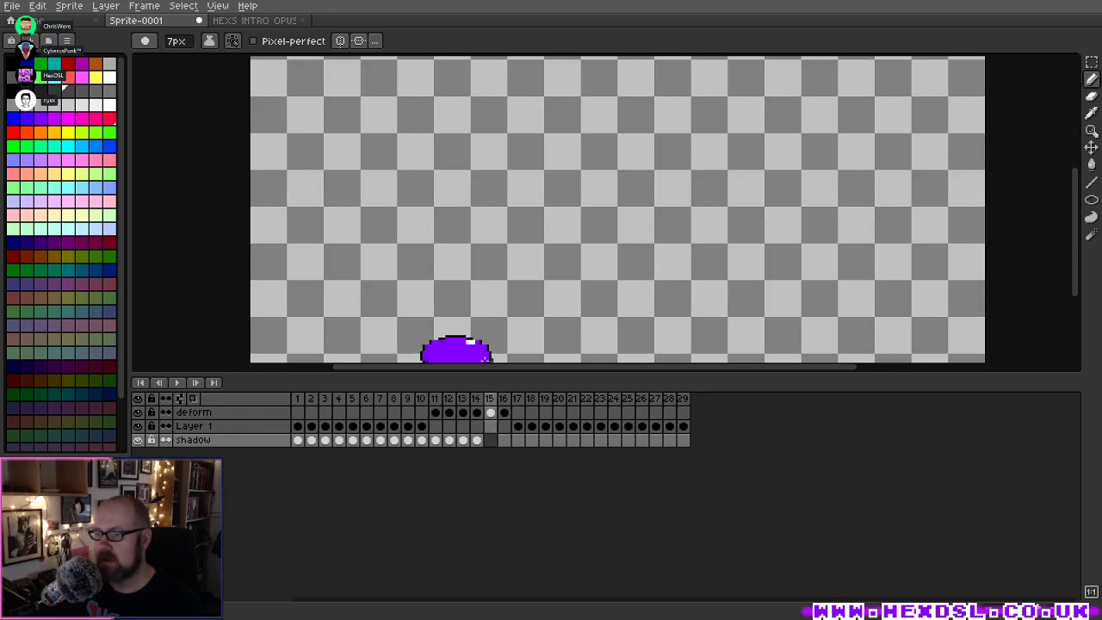
Step: Paint the shadow along the canvas's bottom edge under the recovering ball in frames 15 through 17
{"action": "left_click", "coordinate": [485, 360]}
{"action": "key", "text": "period"}
{"action": "key", "text": "period"}
{"action": "key", "text": "comma"}
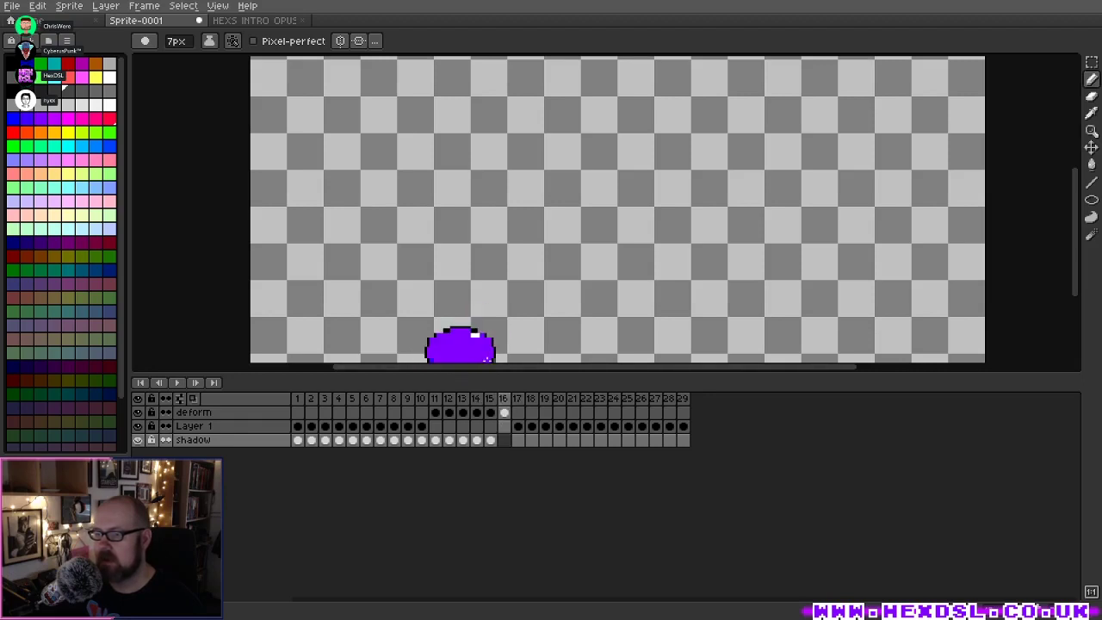
{"action": "key", "text": "period"}
{"action": "left_click_drag", "start_coordinate": [472, 358], "coordinate": [465, 359]}
Step: Paint the dark grey shadow on the ground below the rising ball in frames 18 through 23, shifting it right each frame
{"action": "key", "text": "period"}
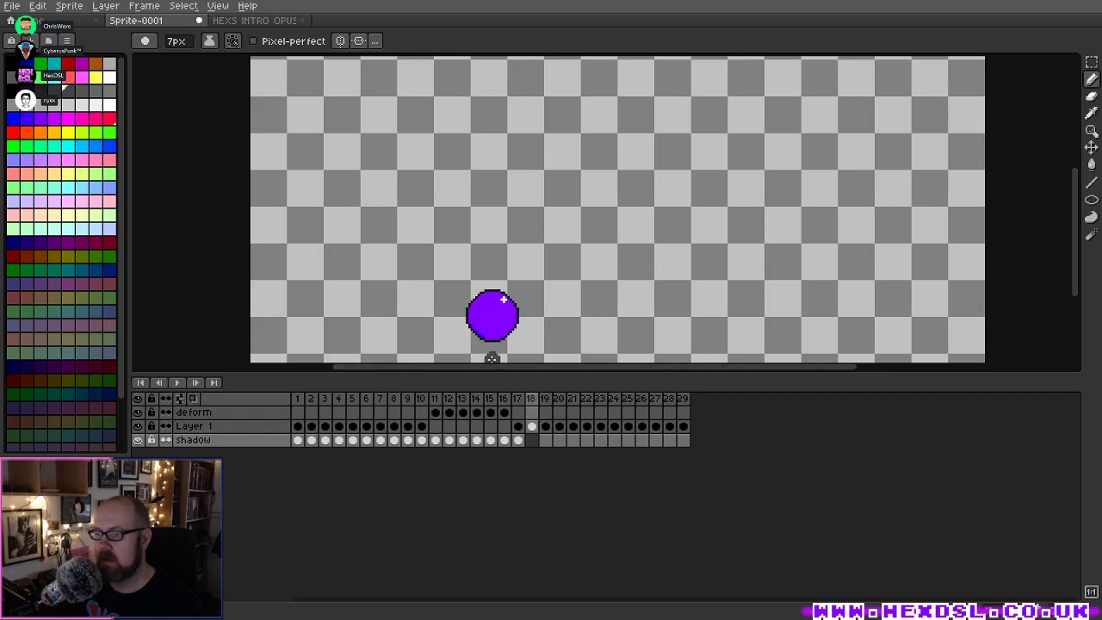
{"action": "key", "text": "period"}
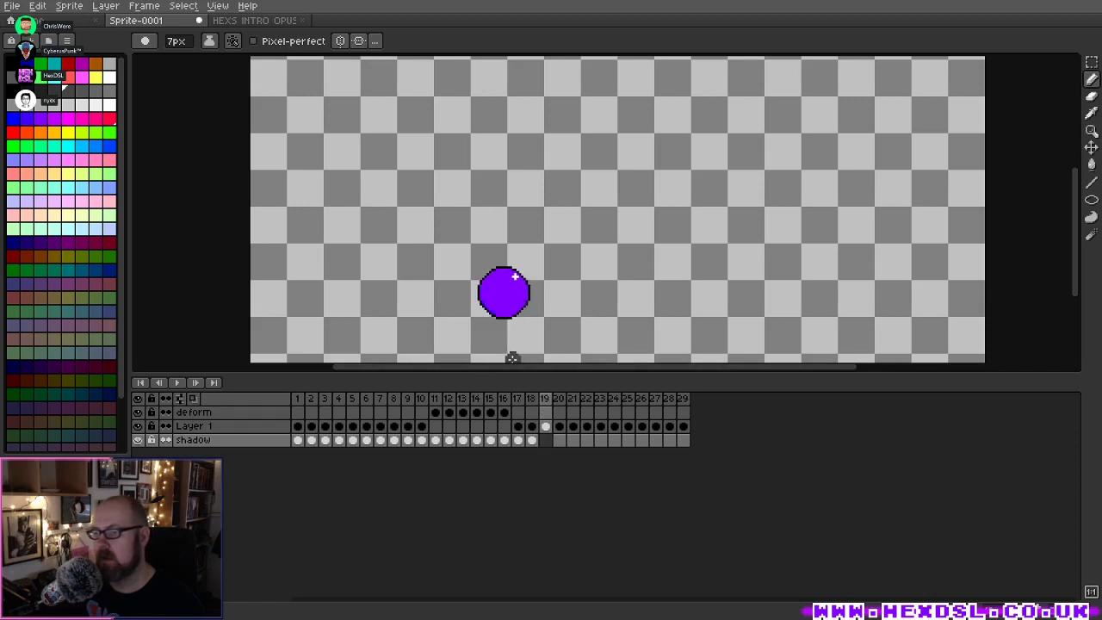
{"action": "key", "text": "period"}
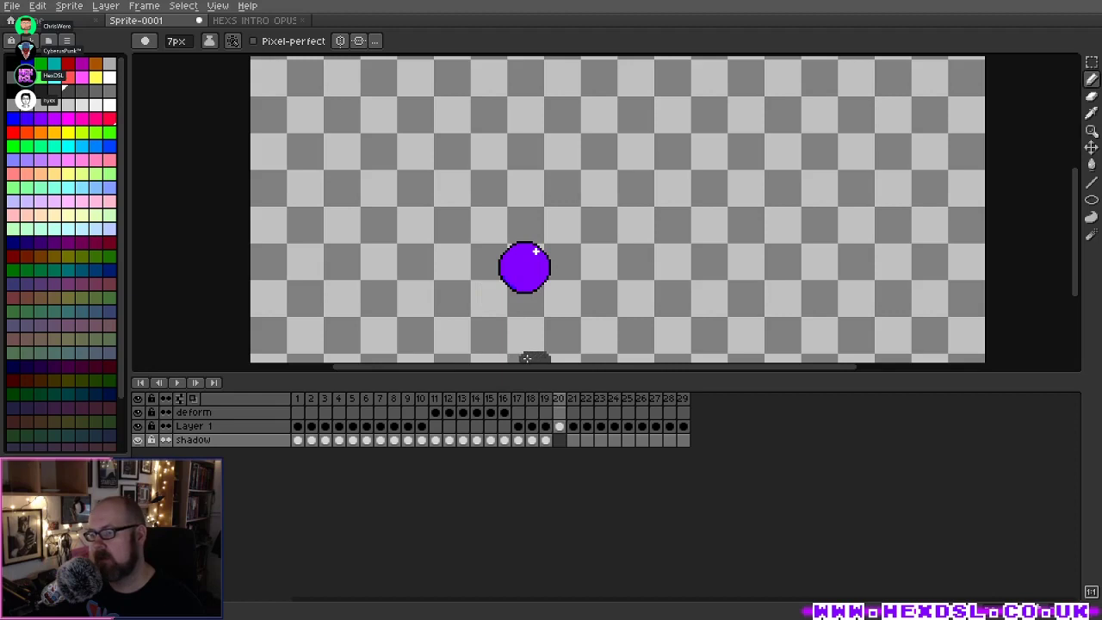
{"action": "key", "text": "period"}
{"action": "left_click_drag", "start_coordinate": [527, 357], "coordinate": [606, 355]}
{"action": "key", "text": "period"}
Step: Paint the ground shadow below the ball in frames 24 through 29, shifting it right each frame, and return to frame 1
{"action": "key", "text": "period"}
{"action": "key", "text": "period"}
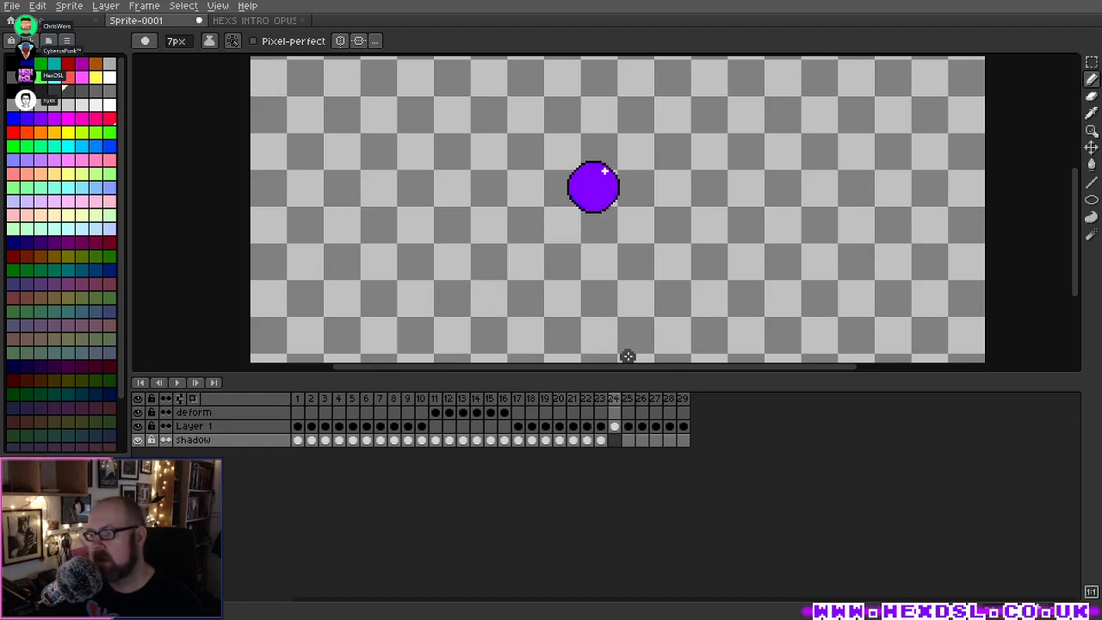
{"action": "key", "text": "period"}
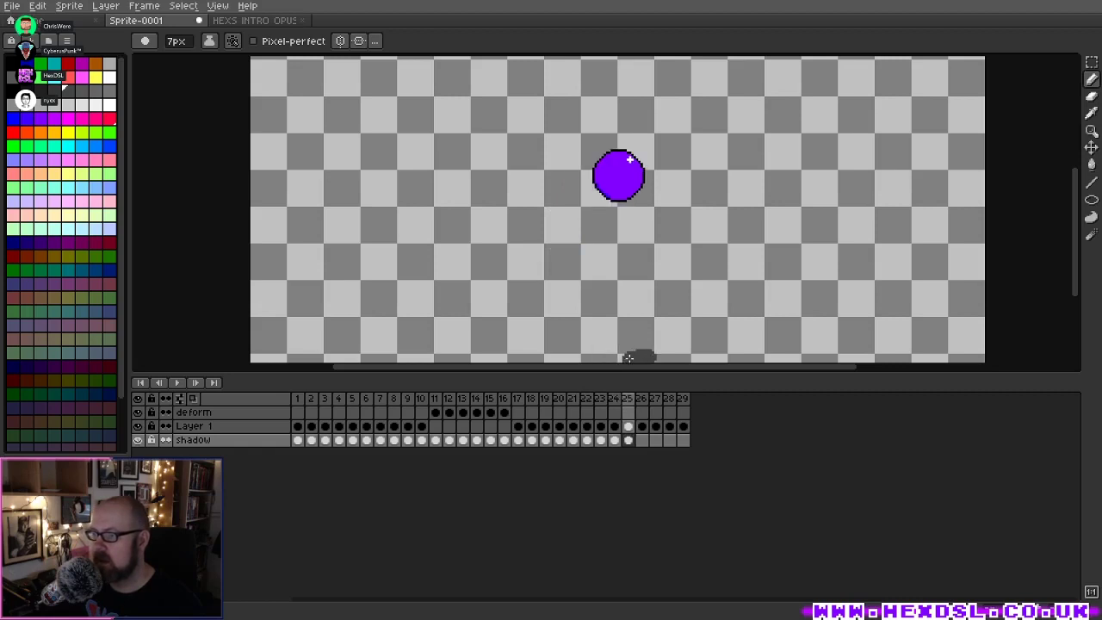
{"action": "key", "text": "period"}
{"action": "key", "text": "period"}
{"action": "mouse_move", "coordinate": [652, 358]}
{"action": "left_mouse_down"}
{"action": "mouse_move", "coordinate": [749, 368]}
{"action": "mouse_move", "coordinate": [721, 354]}
{"action": "left_mouse_up"}
{"action": "key", "text": "period"}
{"action": "key", "text": "period"}
{"action": "key", "text": "period"}
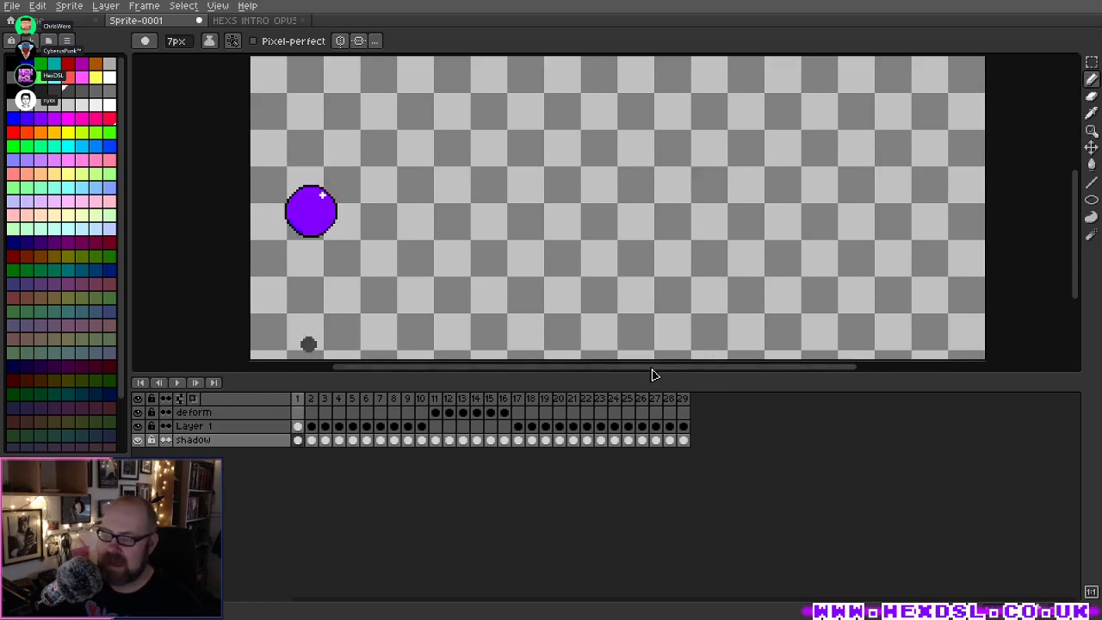
Step: Enlarge the canvas area, shift the shadow in frame 23 left to sit beneath the ball, deselect and replay the animation
{"action": "left_click_drag", "start_coordinate": [498, 372], "coordinate": [504, 461]}
{"action": "key", "text": "Return"}
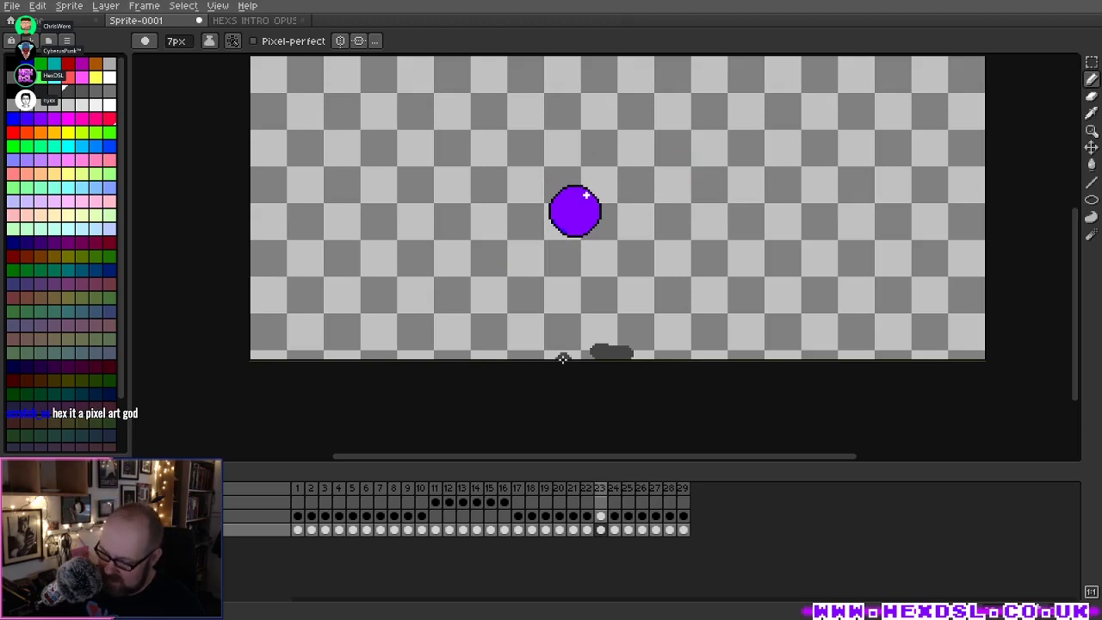
{"action": "key", "text": "m"}
{"action": "left_click_drag", "start_coordinate": [402, 168], "coordinate": [790, 359]}
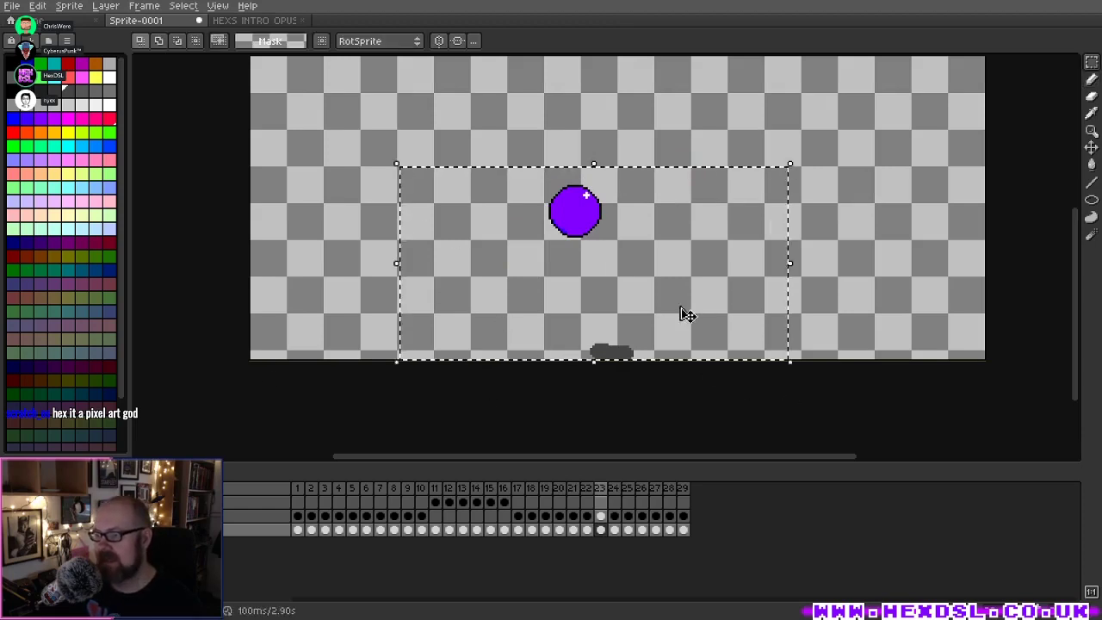
{"action": "left_click_drag", "start_coordinate": [684, 315], "coordinate": [654, 316]}
{"action": "left_click", "coordinate": [735, 442]}
{"action": "key", "text": "Return"}
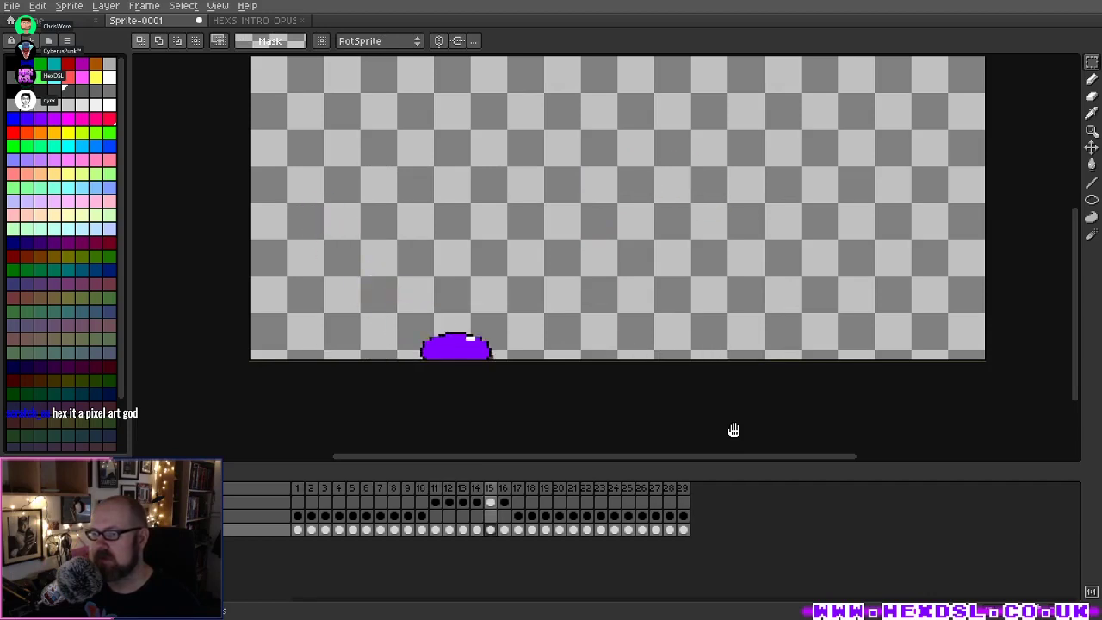
{"action": "scroll", "coordinate": [532, 348], "scroll_direction": "down", "scroll_amount": 2}
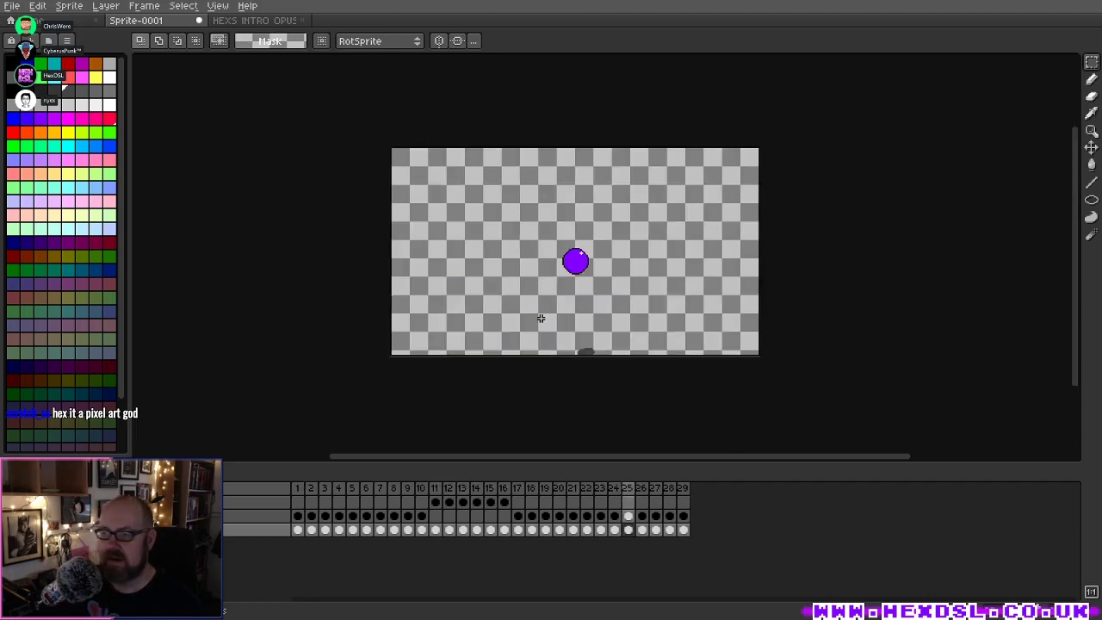
Step: Add a new layer above the shadow layer and rename it sun
{"action": "left_click_drag", "start_coordinate": [568, 243], "coordinate": [552, 338]}
{"action": "scroll", "coordinate": [552, 338], "scroll_direction": "up", "scroll_amount": 2}
{"action": "left_click_drag", "start_coordinate": [442, 350], "coordinate": [537, 307]}
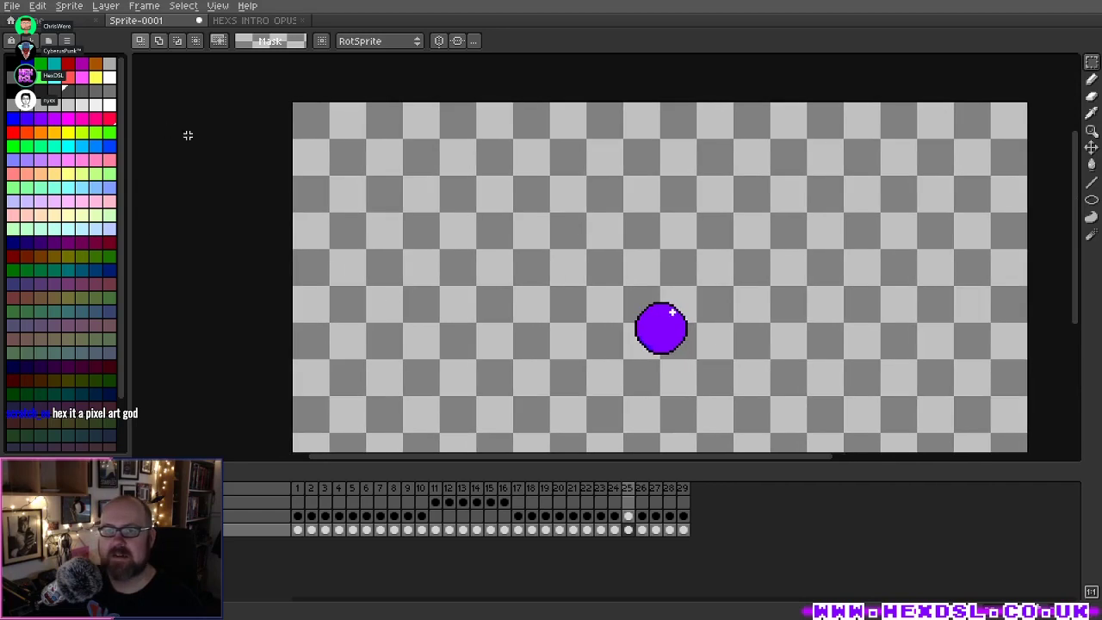
{"action": "key", "text": "shift+n"}
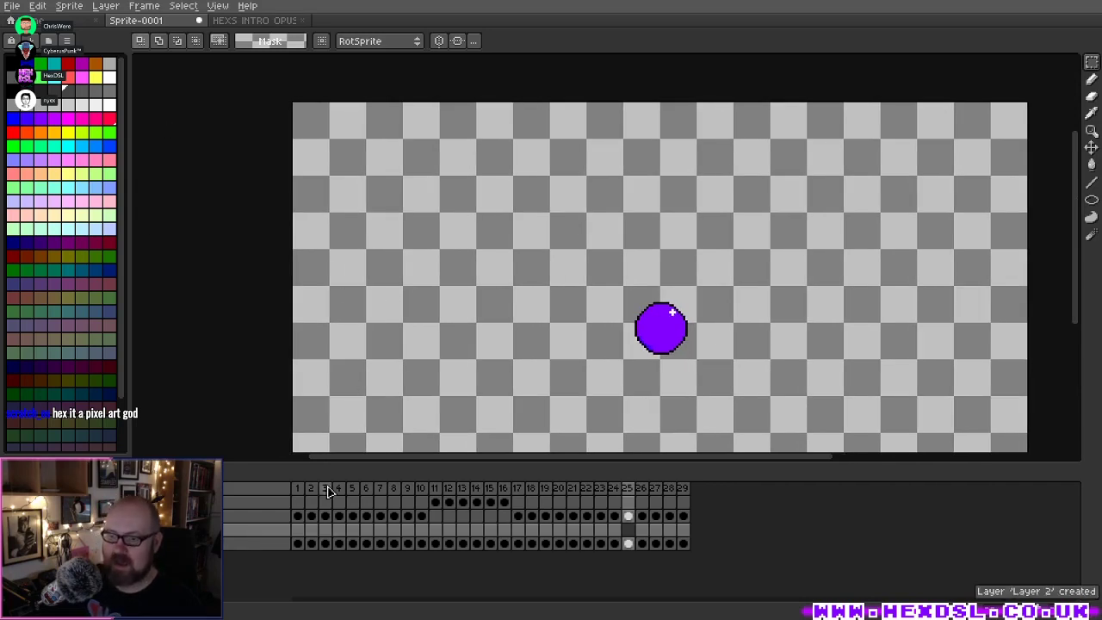
{"action": "double_click", "coordinate": [238, 531]}
{"action": "type", "text": "sun"}
{"action": "key", "text": "Return"}
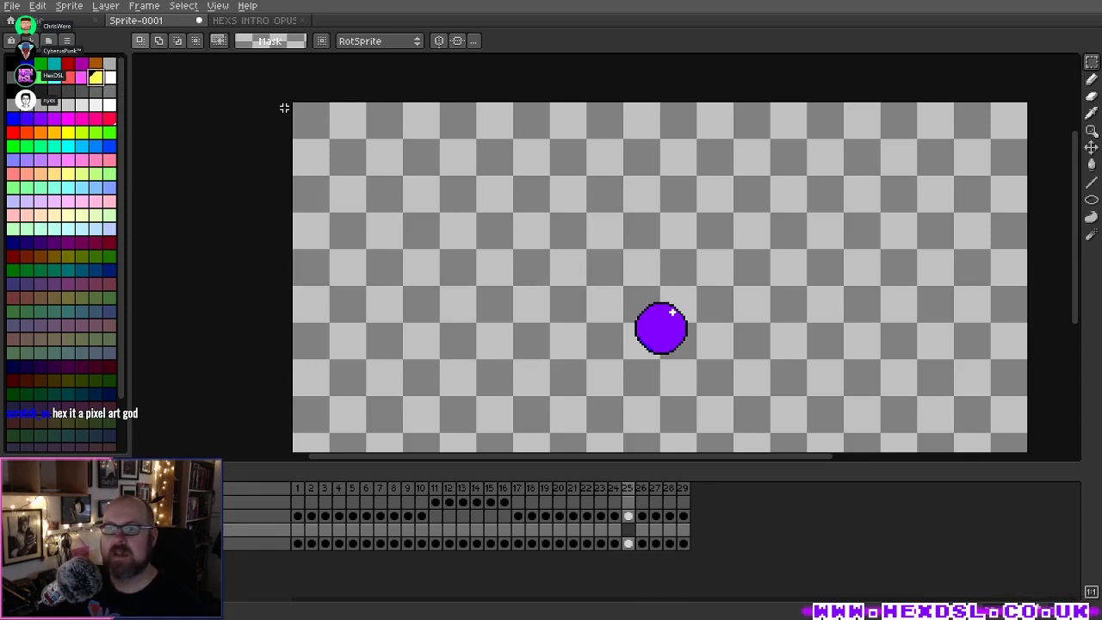
Step: Draw a large filled yellow circle in the canvas's upper-left corner on the sun layer in frame 25
{"action": "left_click_drag", "start_coordinate": [293, 100], "coordinate": [477, 248]}
{"action": "key", "text": "ctrl+d"}
{"action": "left_click", "coordinate": [1091, 200]}
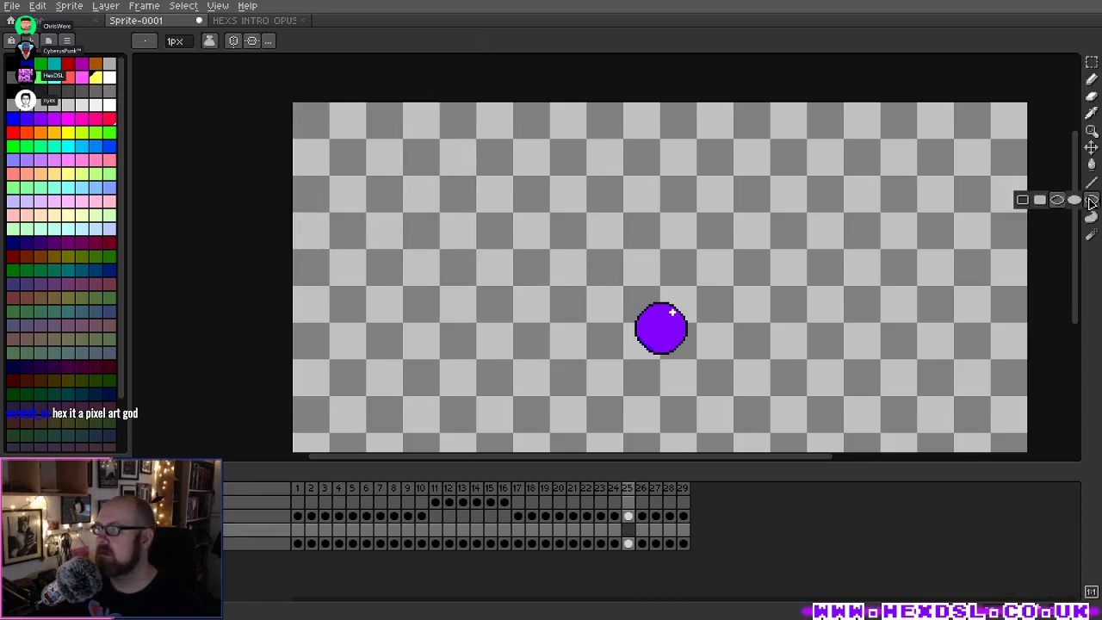
{"action": "left_click", "coordinate": [1075, 200]}
{"action": "left_click_drag", "start_coordinate": [267, 84], "coordinate": [461, 264]}
{"action": "scroll", "coordinate": [399, 224], "scroll_direction": "up", "scroll_amount": 1}
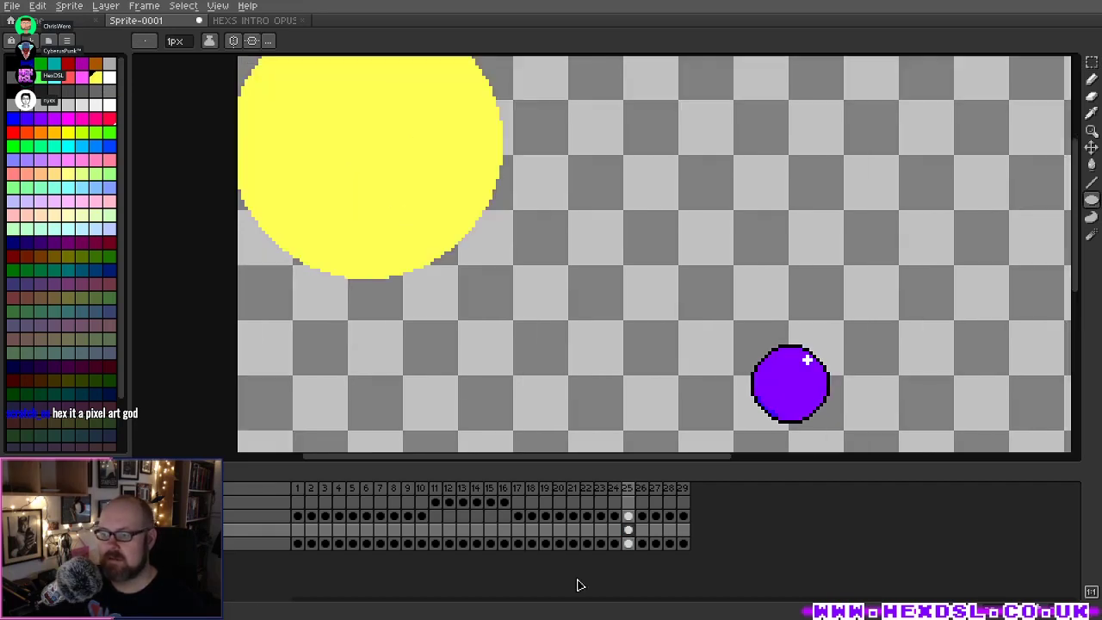
Step: Copy the sun cel from frame 25 into frames 24 back to 21 on the sun layer
{"action": "key", "text": "ctrl+v"}
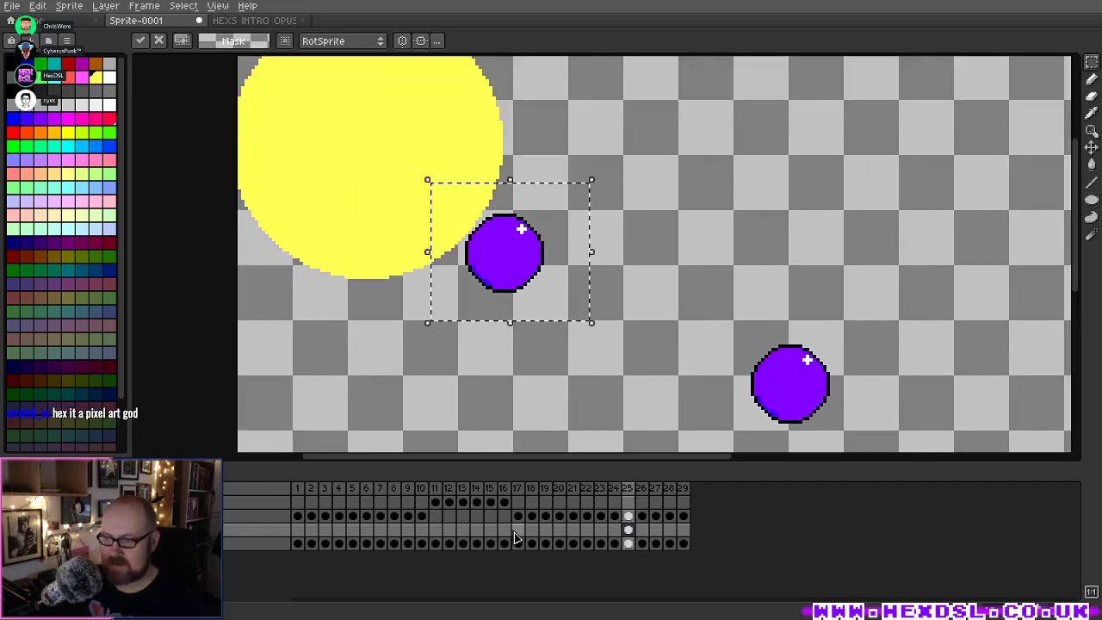
{"action": "key", "text": "ctrl+z"}
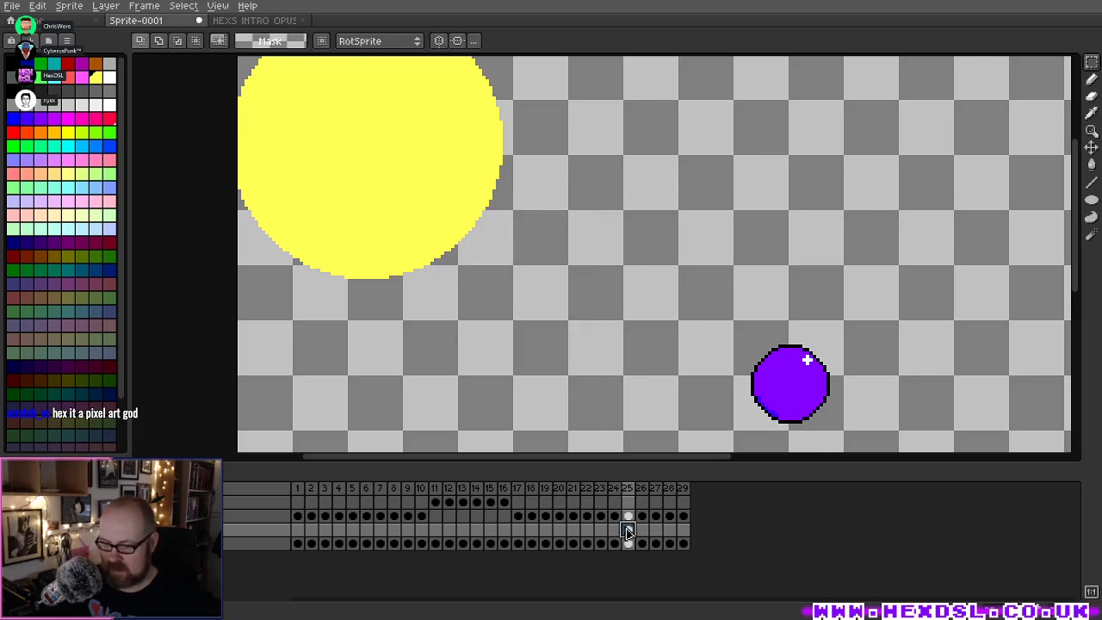
{"action": "left_click_drag", "start_coordinate": [298, 530], "coordinate": [623, 524]}
{"action": "left_click", "coordinate": [601, 531]}
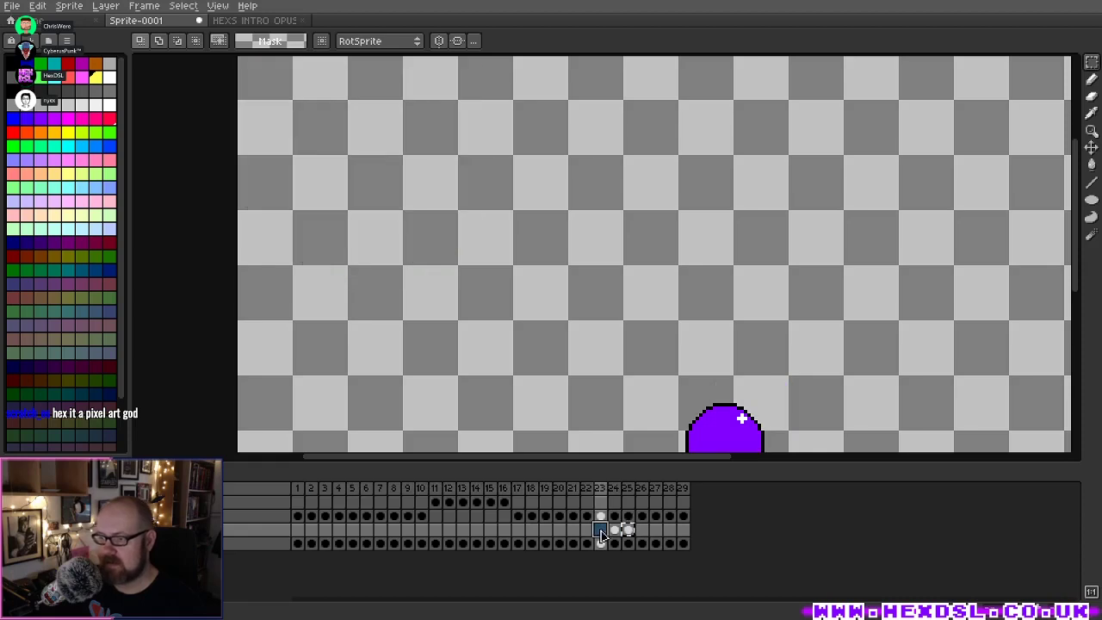
{"action": "key", "text": "shift+Left"}
{"action": "key", "text": "shift+Left"}
{"action": "key", "text": "shift+Left"}
{"action": "key", "text": "shift+Left"}
{"action": "key", "text": "shift+Left"}
{"action": "key", "text": "shift+Left"}
{"action": "key", "text": "shift+Left"}
{"action": "key", "text": "shift+Left"}
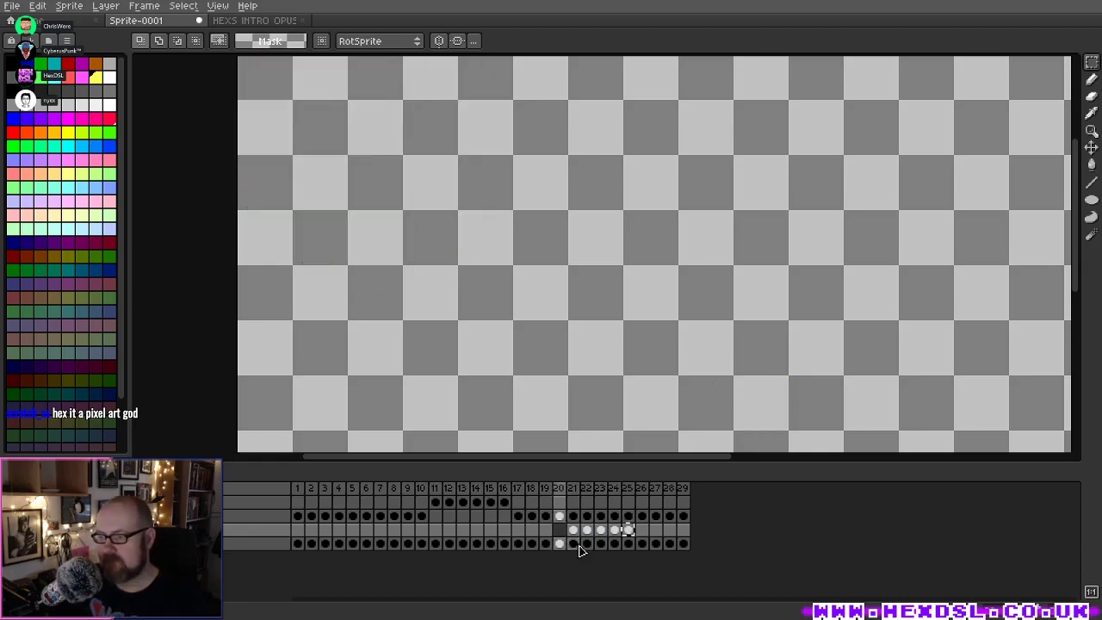
Step: Continue copying the sun cel backwards through the earlier frames down to frame 1
{"action": "key", "text": "shift+Left"}
{"action": "key", "text": "shift+Left"}
{"action": "key", "text": "shift+Left"}
{"action": "key", "text": "shift+Left"}
{"action": "key", "text": "shift+Left"}
{"action": "key", "text": "shift+Left"}
{"action": "key", "text": "shift+Left"}
{"action": "key", "text": "shift+Left"}
{"action": "key", "text": "shift+Left"}
{"action": "key", "text": "shift+Left"}
{"action": "key", "text": "shift+Left"}
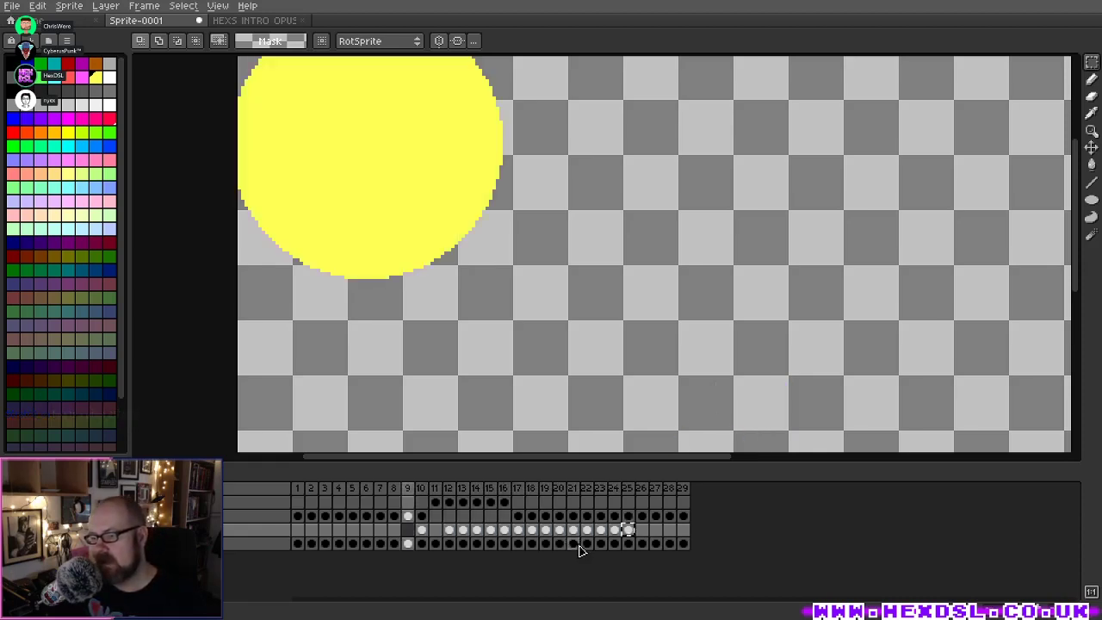
{"action": "key", "text": "shift+Left"}
{"action": "key", "text": "shift+Left"}
{"action": "key", "text": "shift+Left"}
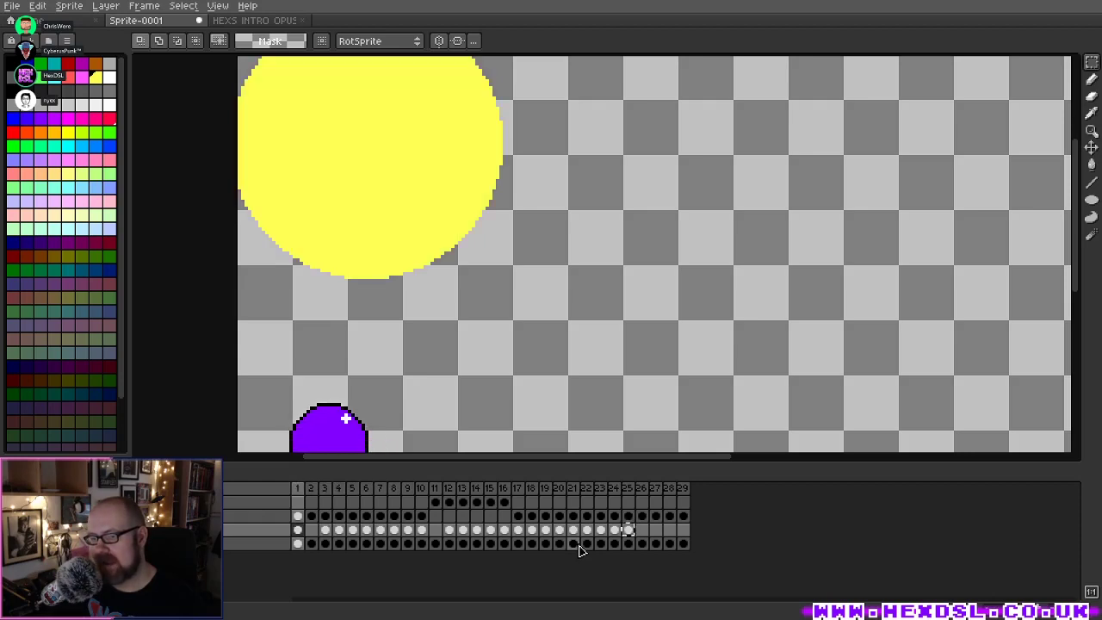
Step: Paste the sun into the skipped frames 2 and 11 and extend it past frame 25 to the end of the animation
{"action": "key", "text": "Right"}
{"action": "key", "text": "Right"}
{"action": "key", "text": "Right"}
{"action": "key", "text": "Right"}
{"action": "key", "text": "Right"}
{"action": "key", "text": "Right"}
{"action": "key", "text": "Right"}
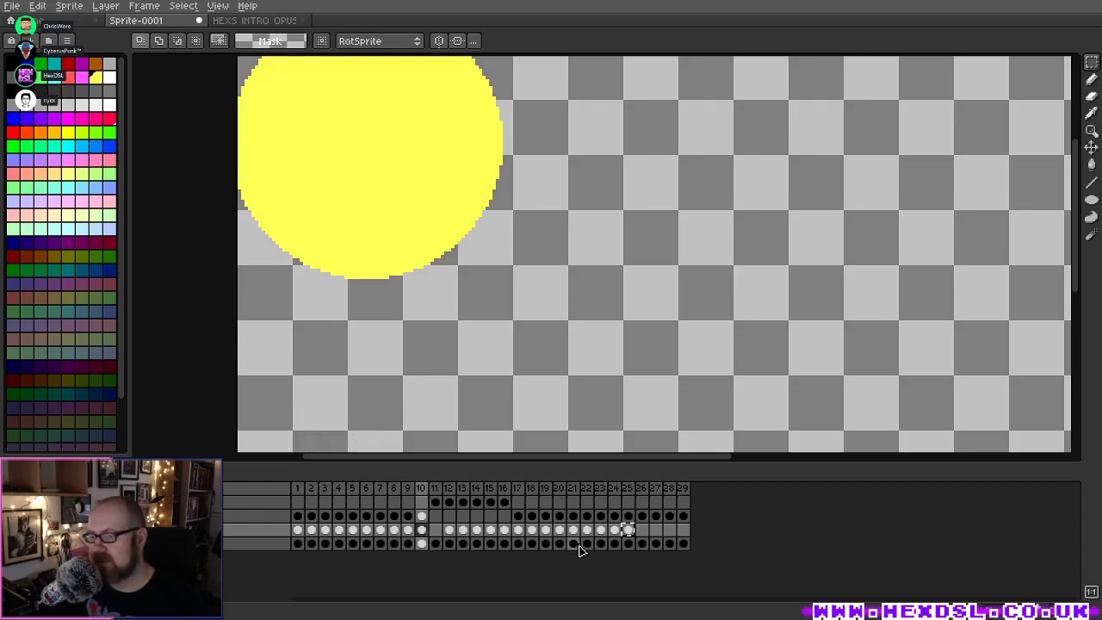
{"action": "key", "text": "ctrl+v"}
{"action": "key", "text": "Right"}
{"action": "key", "text": "Right"}
{"action": "key", "text": "Right"}
{"action": "key", "text": "Right"}
{"action": "key", "text": "Right"}
{"action": "key", "text": "Right"}
{"action": "key", "text": "Right"}
{"action": "key", "text": "Right"}
{"action": "key", "text": "Right"}
{"action": "key", "text": "Right"}
{"action": "key", "text": "Right"}
{"action": "key", "text": "Right"}
{"action": "key", "text": "Right"}
{"action": "key", "text": "Right"}
{"action": "key", "text": "Right"}
{"action": "key", "text": "Right"}
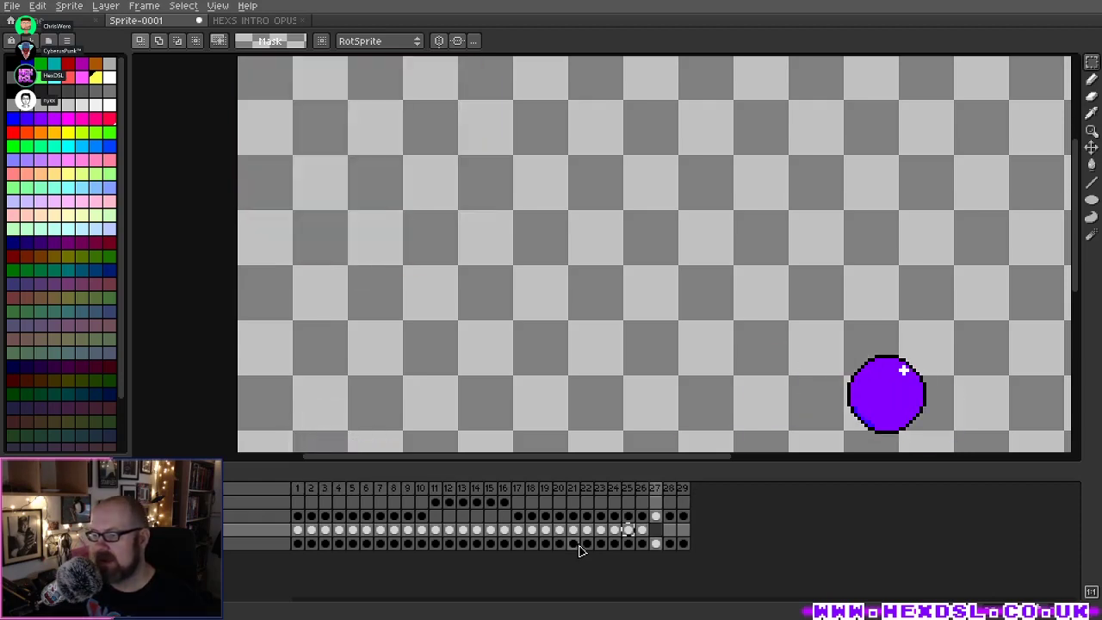
{"action": "scroll", "coordinate": [364, 389], "scroll_direction": "down", "scroll_amount": 4}
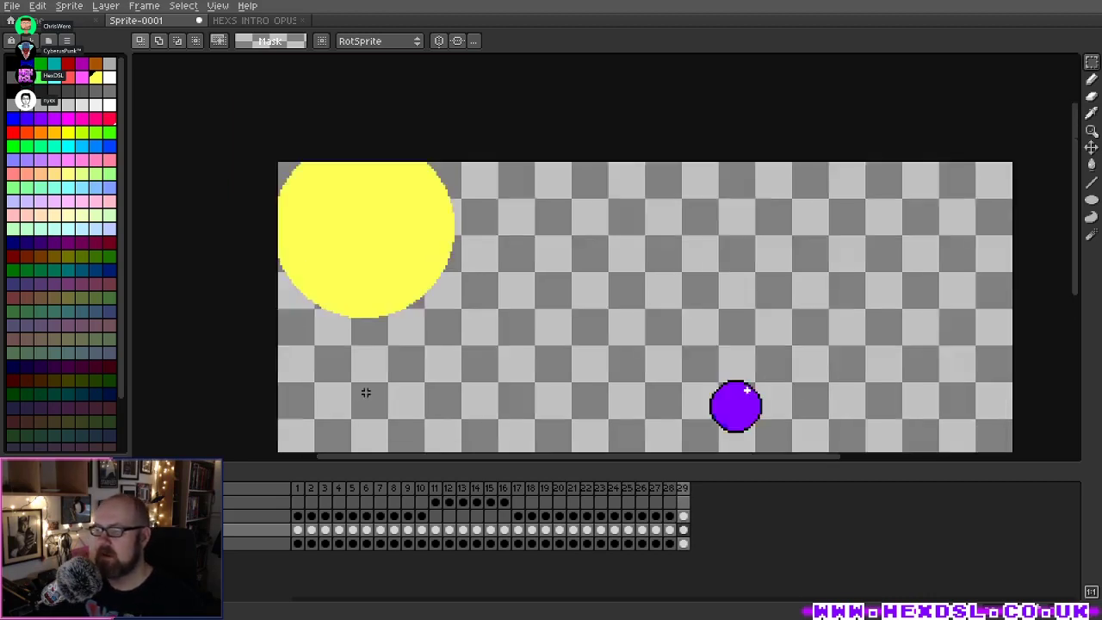
{"action": "scroll", "coordinate": [660, 255], "scroll_direction": "up", "scroll_amount": 3}
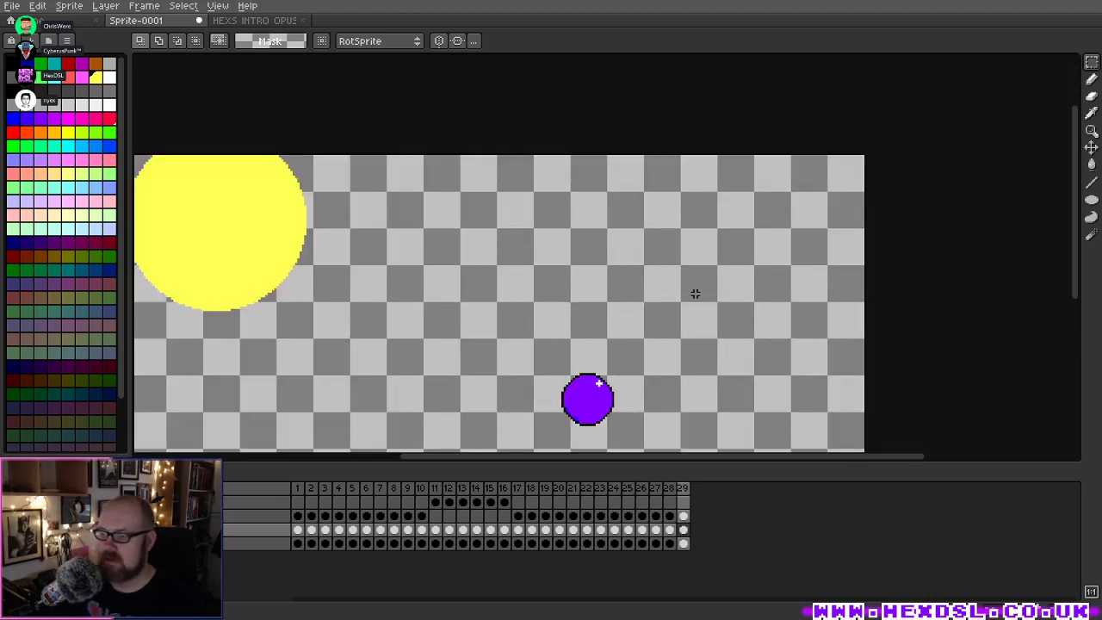
{"action": "scroll", "coordinate": [695, 294], "scroll_direction": "down", "scroll_amount": 2}
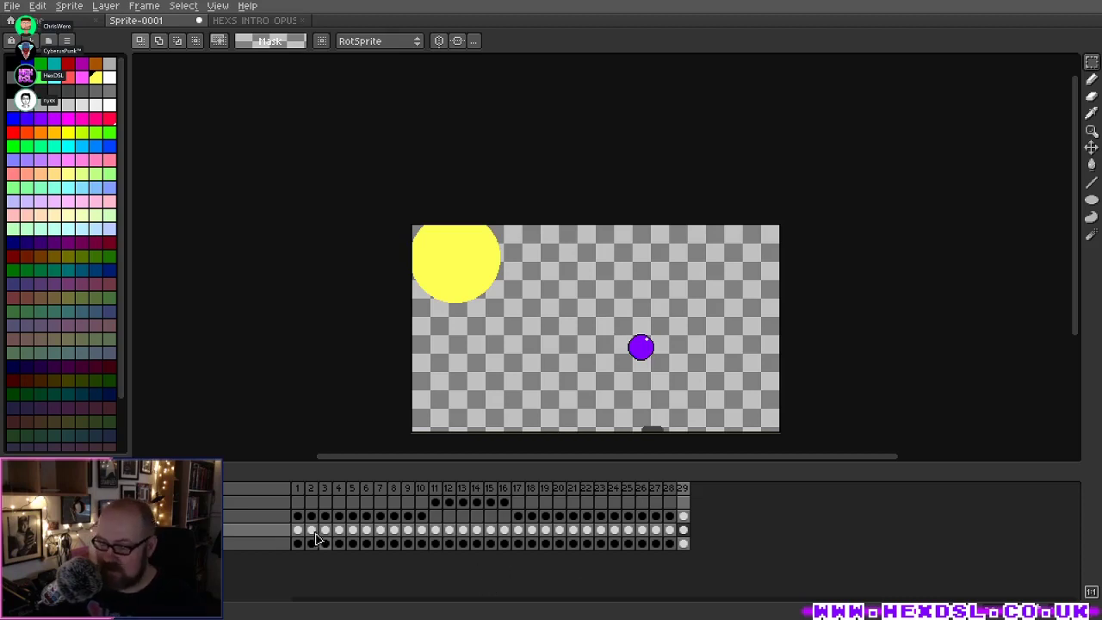
{"action": "left_click", "coordinate": [450, 532]}
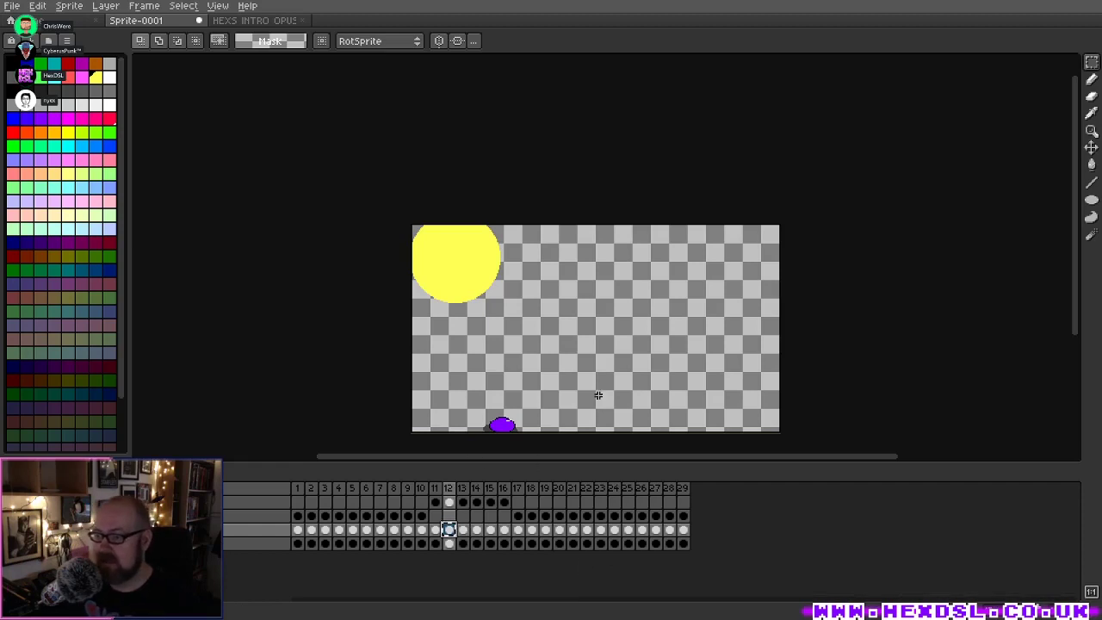
{"action": "scroll", "coordinate": [599, 403], "scroll_direction": "up", "scroll_amount": 2}
{"action": "scroll", "coordinate": [595, 423], "scroll_direction": "down", "scroll_amount": 2}
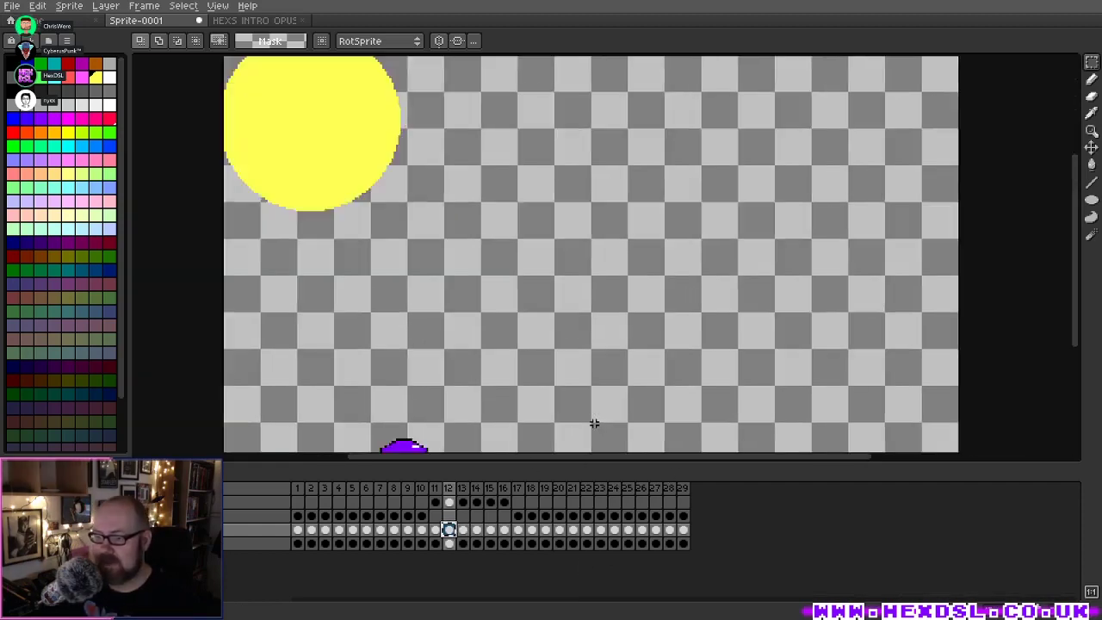
Step: Create a new blank sprite in its own document
{"action": "left_click", "coordinate": [12, 6]}
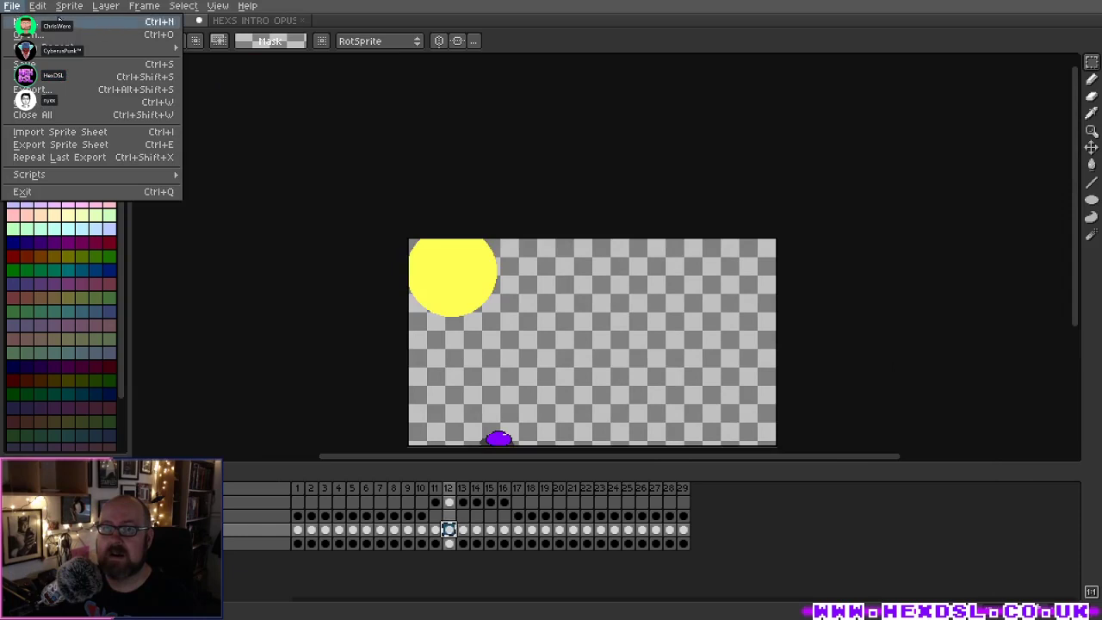
{"action": "left_click", "coordinate": [20, 22]}
{"action": "left_click", "coordinate": [521, 423]}
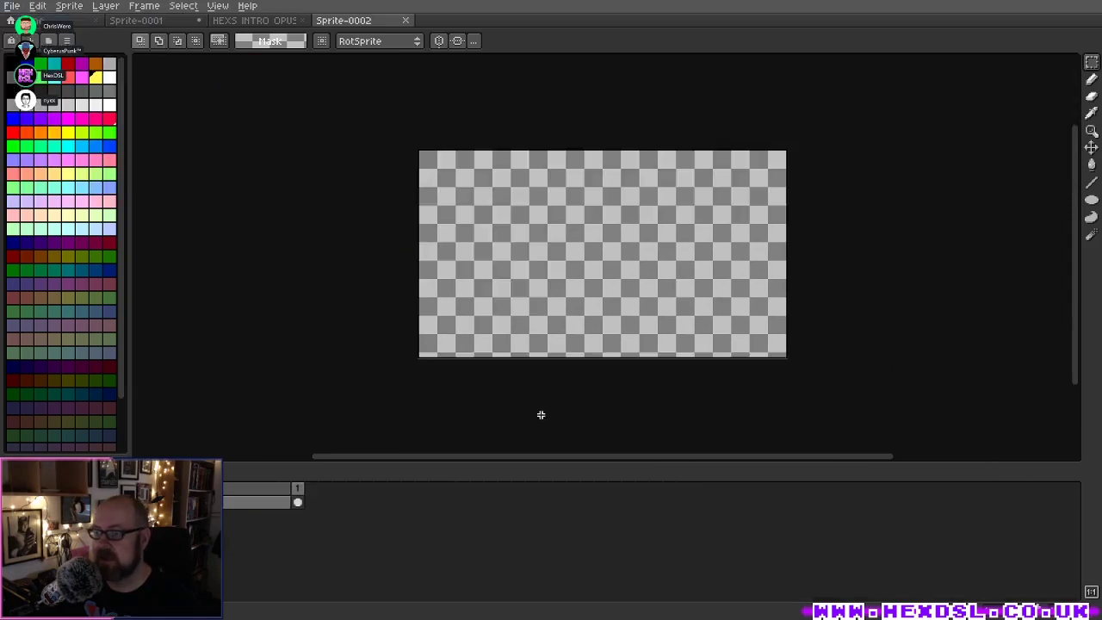
{"action": "scroll", "coordinate": [597, 236], "scroll_direction": "up", "scroll_amount": 3}
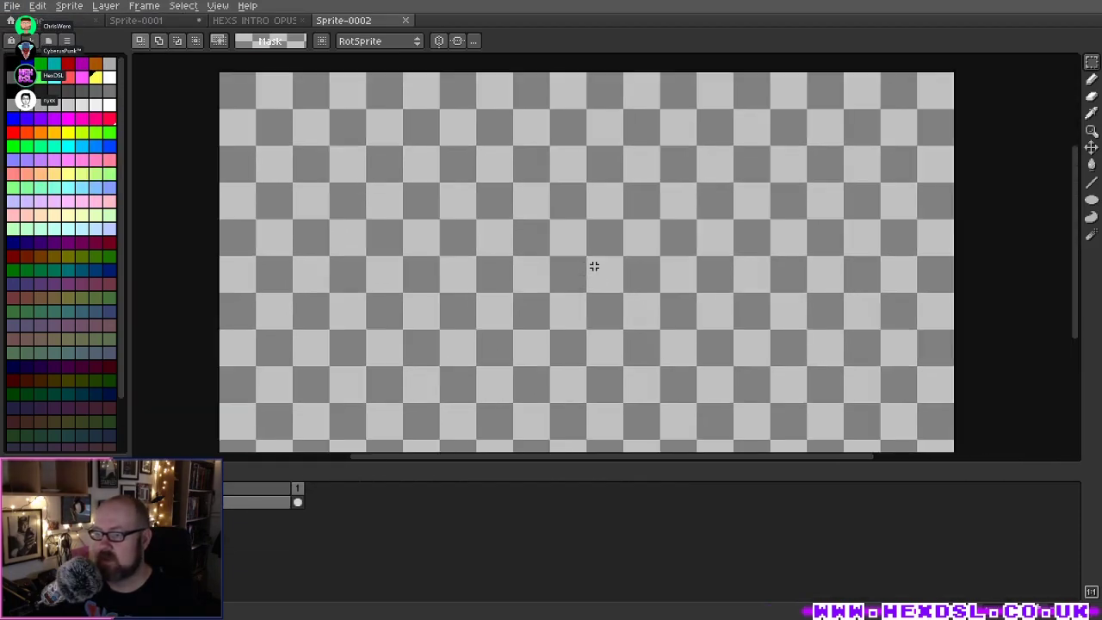
{"action": "left_click_drag", "start_coordinate": [586, 273], "coordinate": [611, 300]}
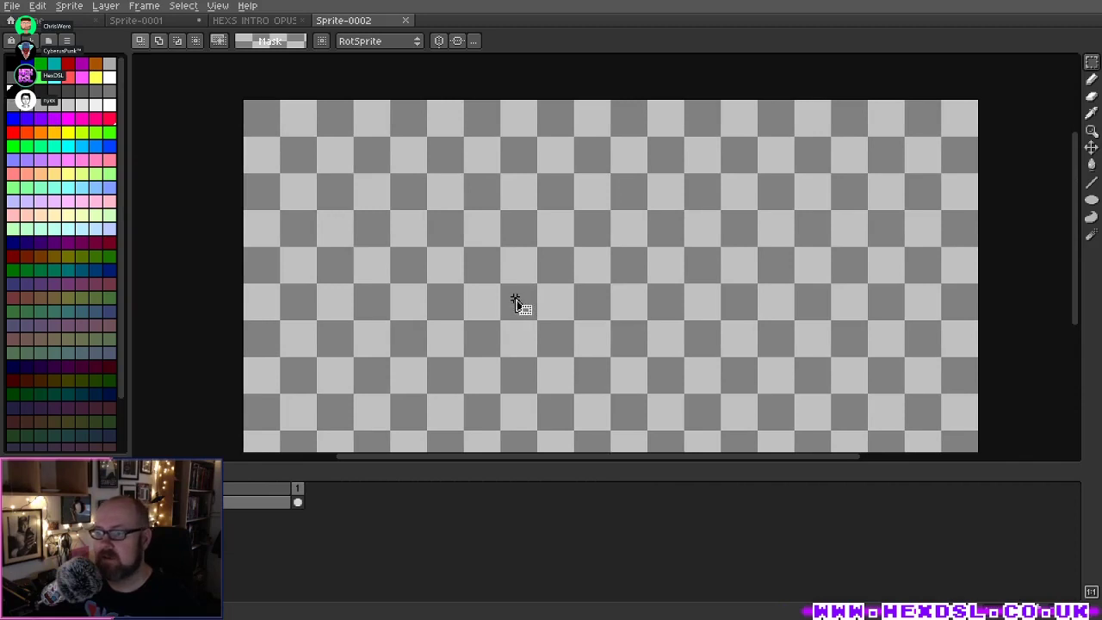
Step: Draw a cartoon head in black, using a 4px brush for the smile and 2px for the eyes, nose, head outline and spiky hair
{"action": "scroll", "coordinate": [515, 301], "scroll_direction": "up", "scroll_amount": 1}
{"action": "key", "text": "b"}
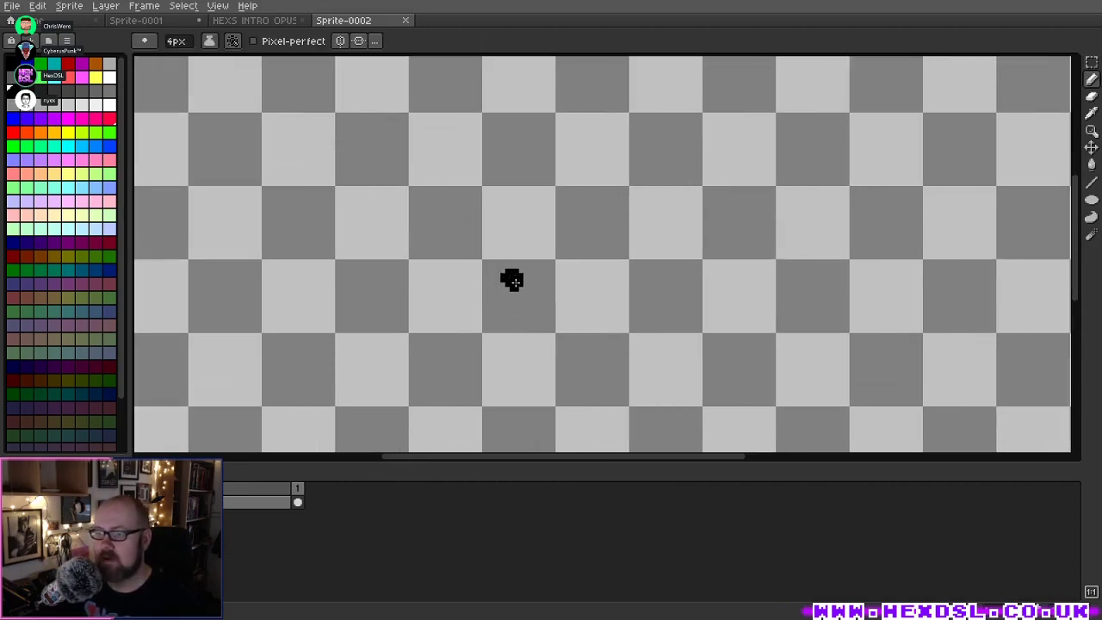
{"action": "mouse_move", "coordinate": [512, 280]}
{"action": "left_mouse_down"}
{"action": "mouse_move", "coordinate": [566, 291]}
{"action": "mouse_move", "coordinate": [580, 263]}
{"action": "left_mouse_up"}
{"action": "key", "text": "minus"}
{"action": "key", "text": "minus"}
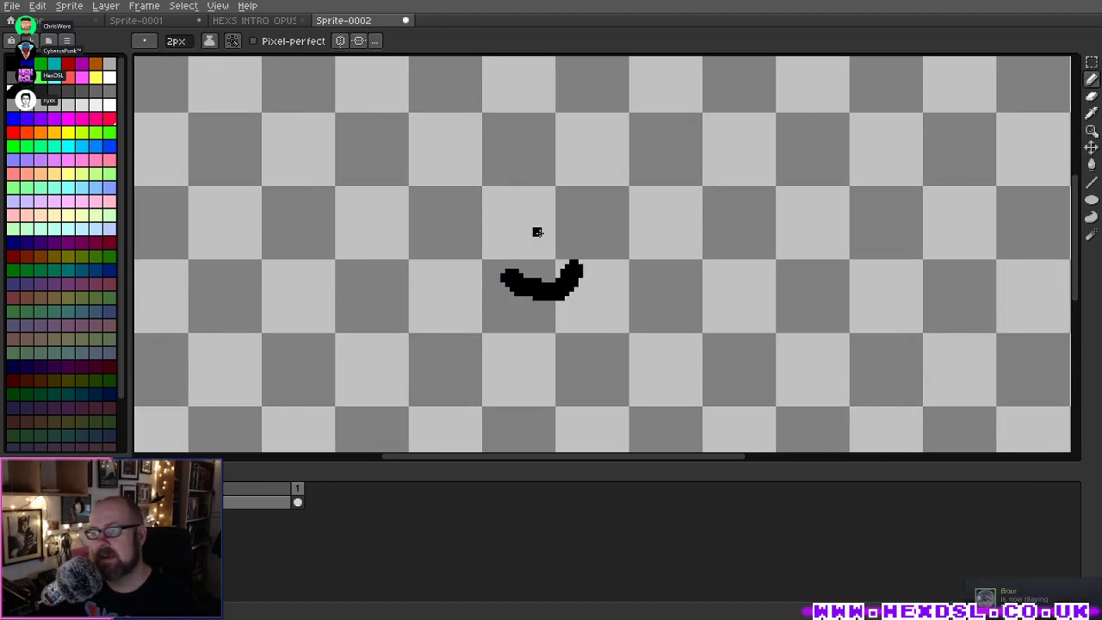
{"action": "mouse_move", "coordinate": [546, 227]}
{"action": "left_mouse_down"}
{"action": "mouse_move", "coordinate": [562, 241]}
{"action": "mouse_move", "coordinate": [511, 204]}
{"action": "mouse_move", "coordinate": [575, 198]}
{"action": "mouse_move", "coordinate": [589, 210]}
{"action": "mouse_move", "coordinate": [581, 228]}
{"action": "left_mouse_up"}
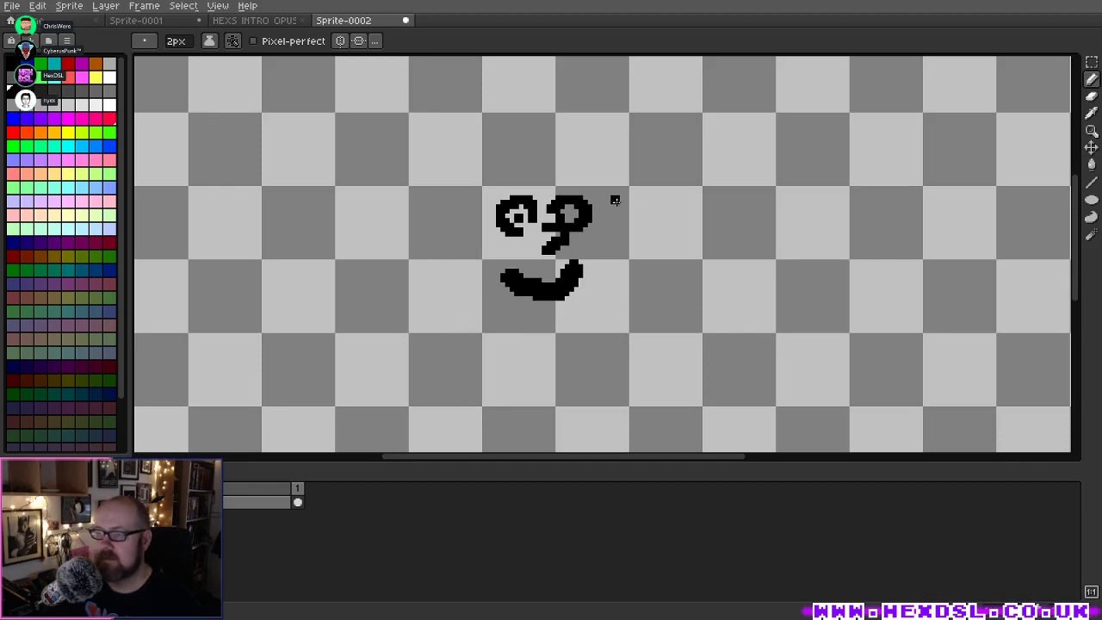
{"action": "mouse_move", "coordinate": [608, 223]}
{"action": "left_mouse_down"}
{"action": "mouse_move", "coordinate": [627, 342]}
{"action": "mouse_move", "coordinate": [596, 366]}
{"action": "mouse_move", "coordinate": [507, 350]}
{"action": "mouse_move", "coordinate": [472, 310]}
{"action": "mouse_move", "coordinate": [460, 251]}
{"action": "mouse_move", "coordinate": [467, 191]}
{"action": "mouse_move", "coordinate": [483, 184]}
{"action": "mouse_move", "coordinate": [446, 168]}
{"action": "mouse_move", "coordinate": [415, 179]}
{"action": "mouse_move", "coordinate": [460, 152]}
{"action": "mouse_move", "coordinate": [433, 109]}
{"action": "mouse_move", "coordinate": [599, 112]}
{"action": "mouse_move", "coordinate": [679, 140]}
{"action": "mouse_move", "coordinate": [615, 157]}
{"action": "mouse_move", "coordinate": [667, 206]}
{"action": "mouse_move", "coordinate": [646, 192]}
{"action": "mouse_move", "coordinate": [643, 219]}
{"action": "mouse_move", "coordinate": [609, 195]}
{"action": "left_mouse_up"}
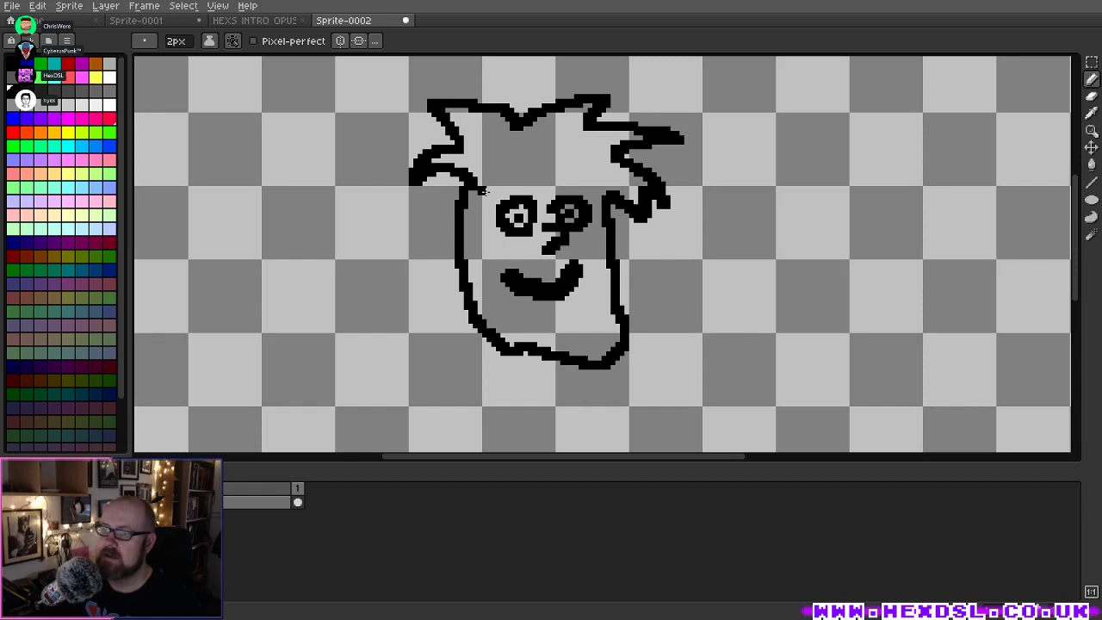
{"action": "left_click_drag", "start_coordinate": [484, 191], "coordinate": [599, 191]}
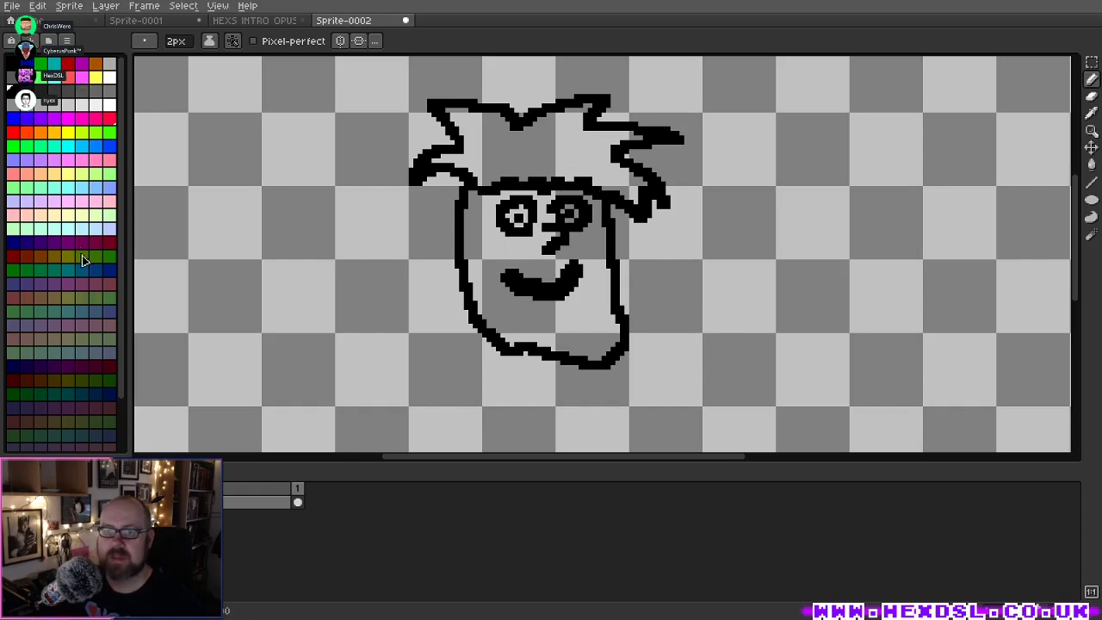
Step: Fill the inside of the face outline with a light peach skin colour
{"action": "left_click", "coordinate": [95, 201]}
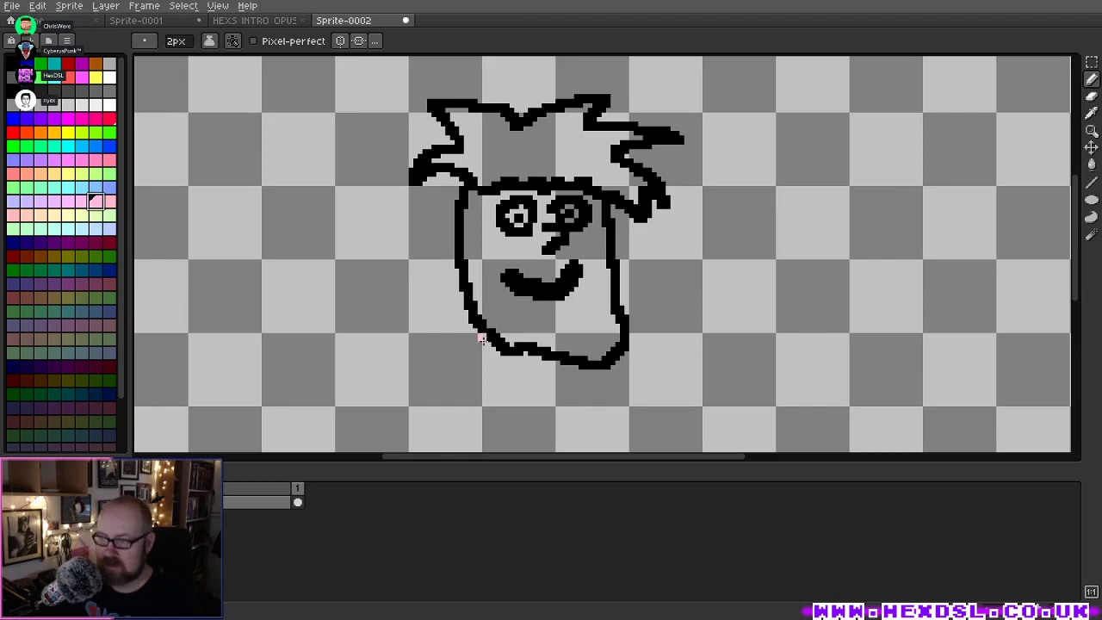
{"action": "key", "text": "g"}
{"action": "key", "text": "b"}
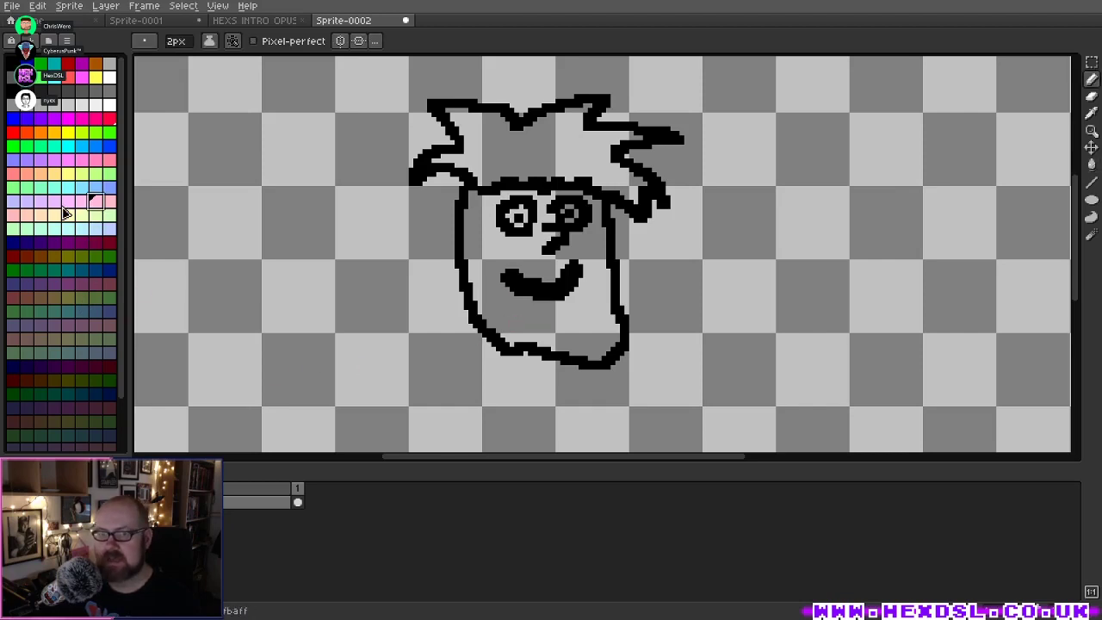
{"action": "left_click", "coordinate": [26, 214]}
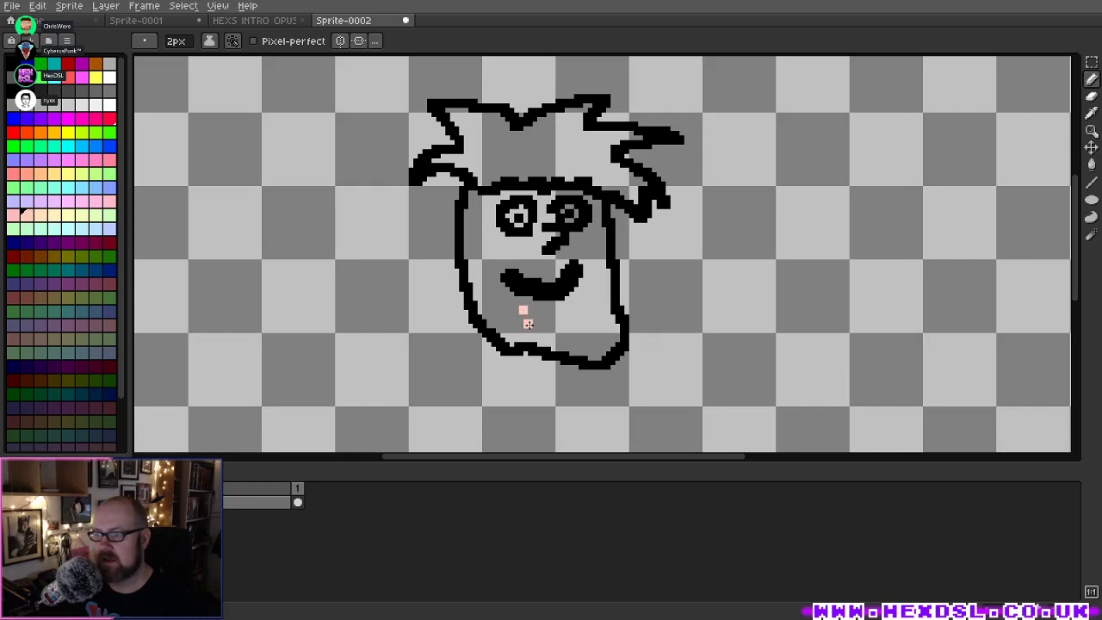
{"action": "key", "text": "g"}
{"action": "left_click", "coordinate": [574, 331]}
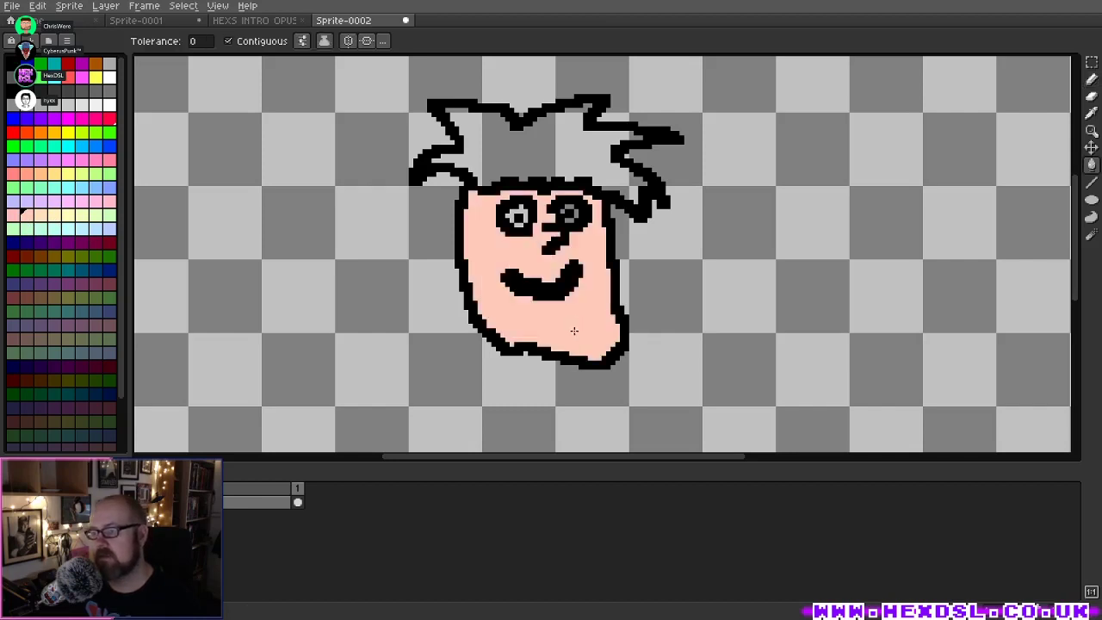
Step: Fill the whites of both eyes with white
{"action": "left_click", "coordinate": [111, 78]}
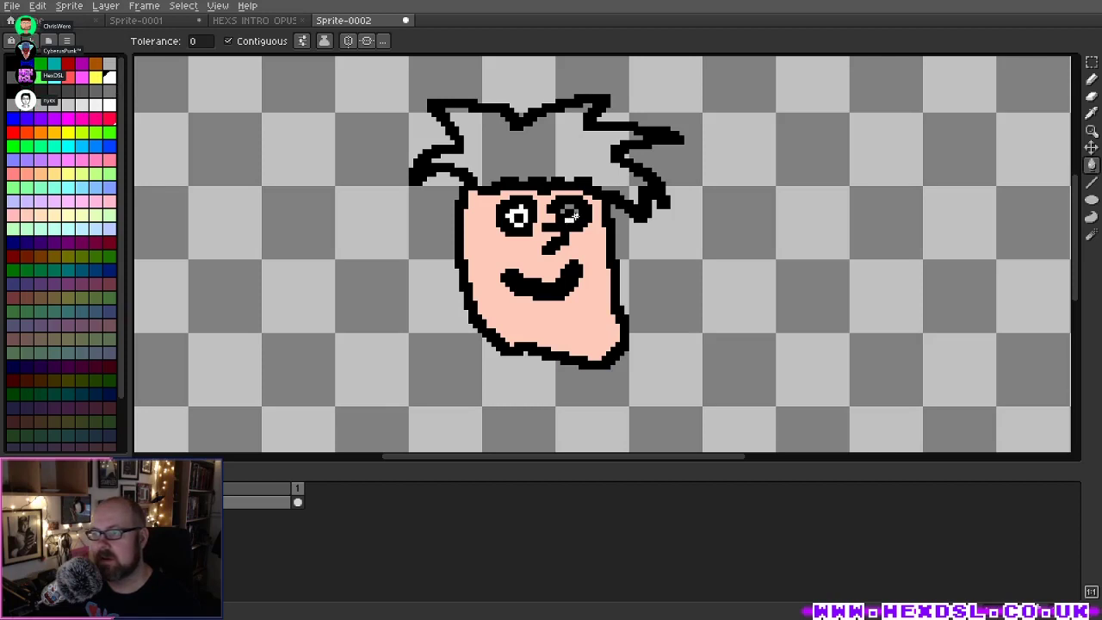
{"action": "scroll", "coordinate": [585, 277], "scroll_direction": "up", "scroll_amount": 1}
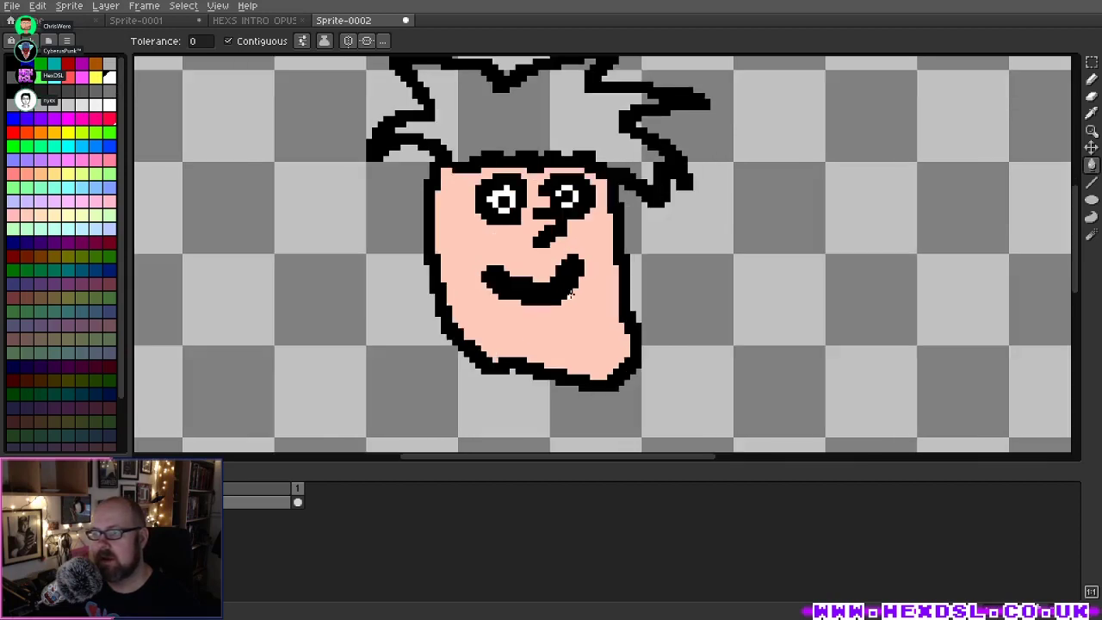
Step: Dot grey stubble pixels across the cheeks and chin using a 1px brush
{"action": "left_click", "coordinate": [466, 338], "text": "alt"}
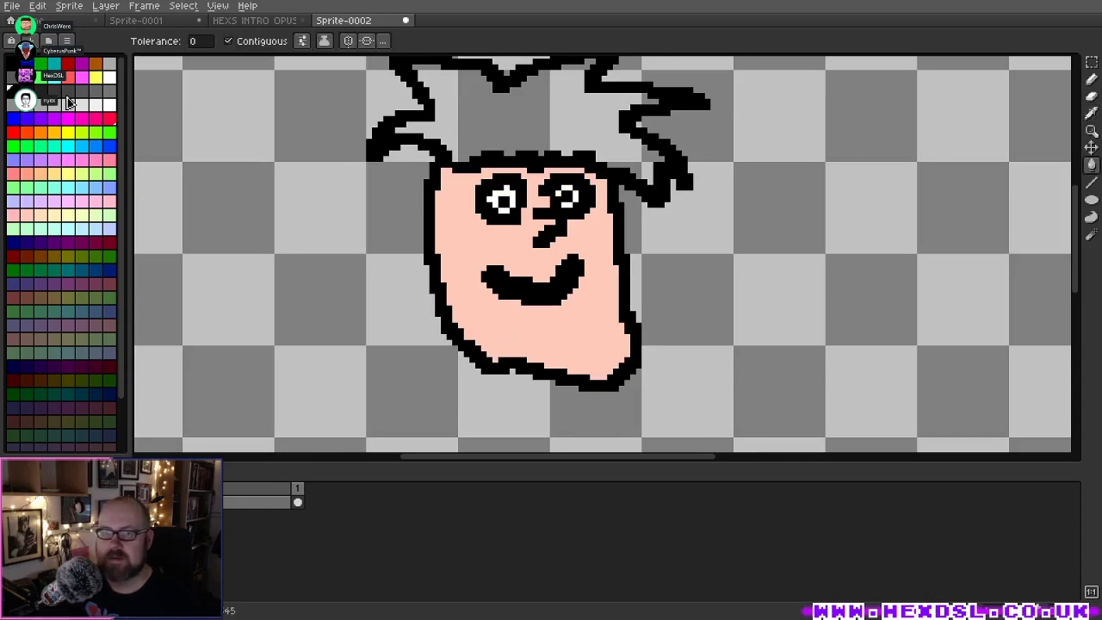
{"action": "left_click", "coordinate": [107, 91]}
{"action": "left_click", "coordinate": [456, 306]}
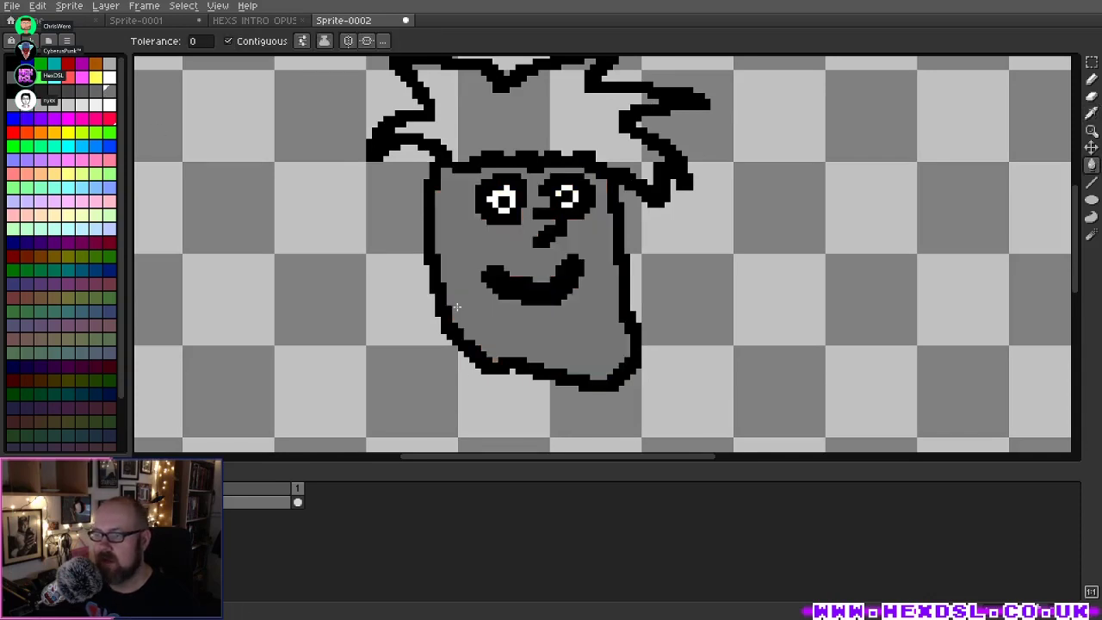
{"action": "key", "text": "ctrl+z"}
{"action": "key", "text": "b"}
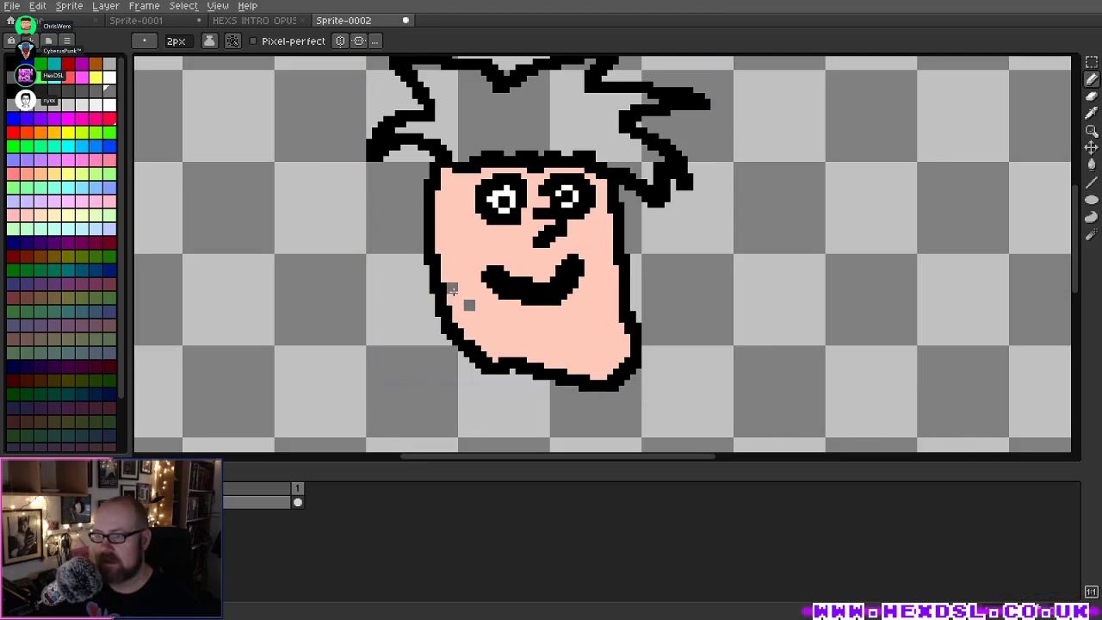
{"action": "key", "text": "minus"}
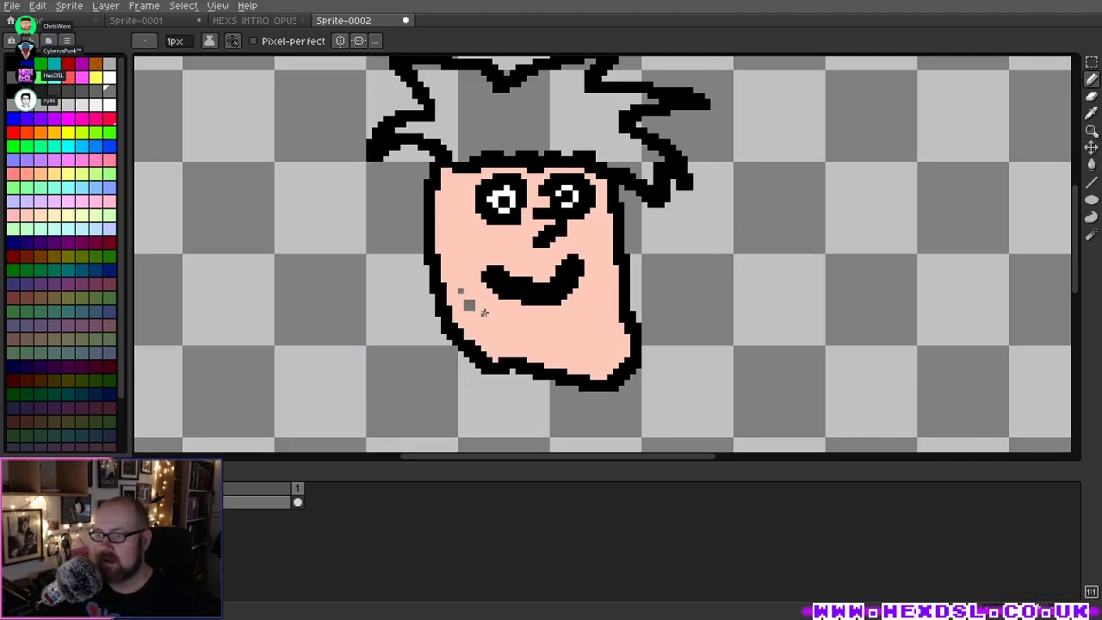
{"action": "key", "text": "ctrl+z"}
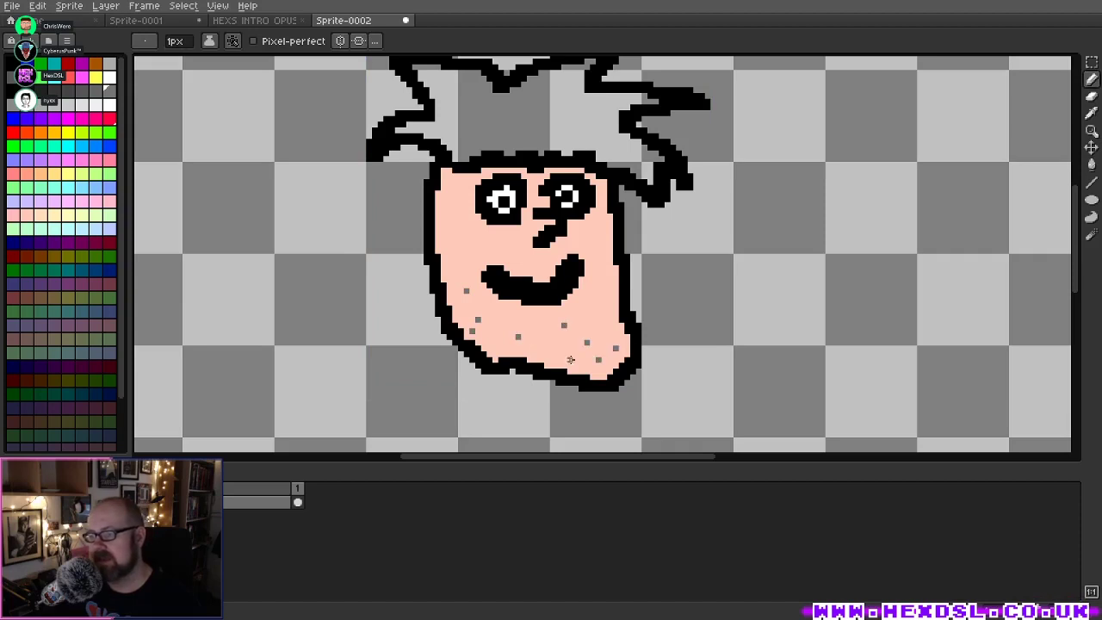
{"action": "left_click", "coordinate": [603, 319]}
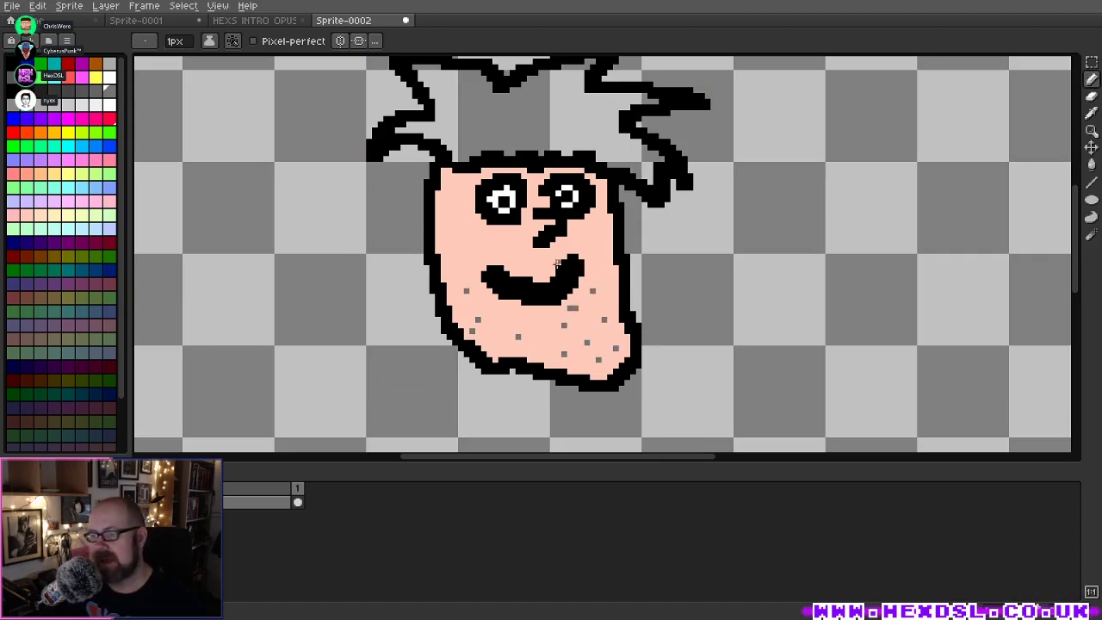
Step: Fill the spiky hair with bright orange-red
{"action": "scroll", "coordinate": [666, 276], "scroll_direction": "down", "scroll_amount": 1}
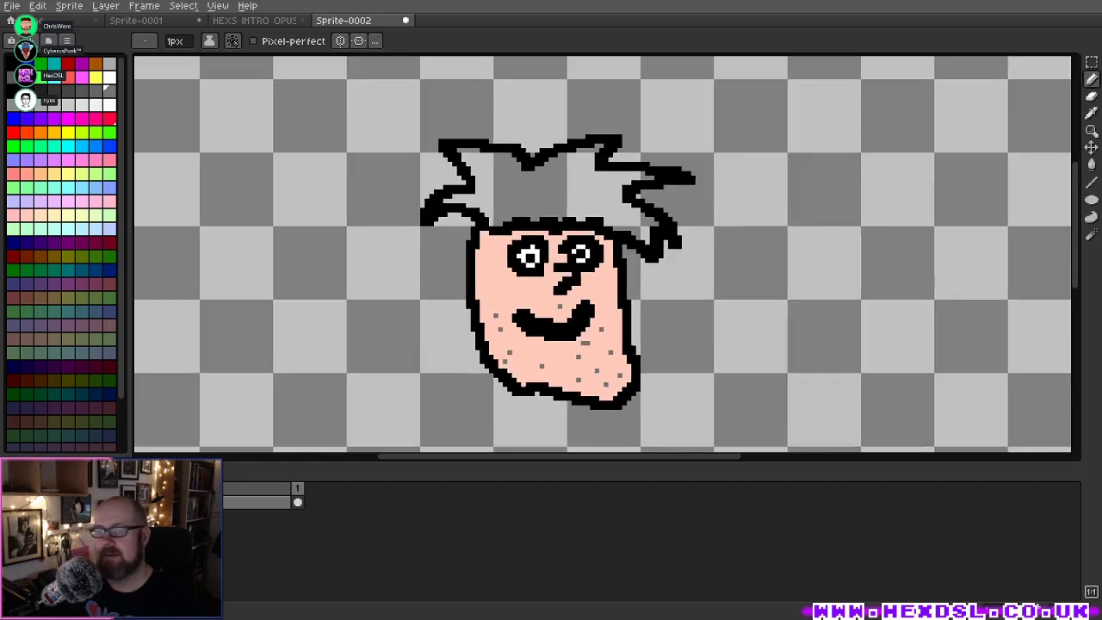
{"action": "left_click", "coordinate": [28, 136]}
{"action": "key", "text": "g"}
{"action": "left_click", "coordinate": [564, 193]}
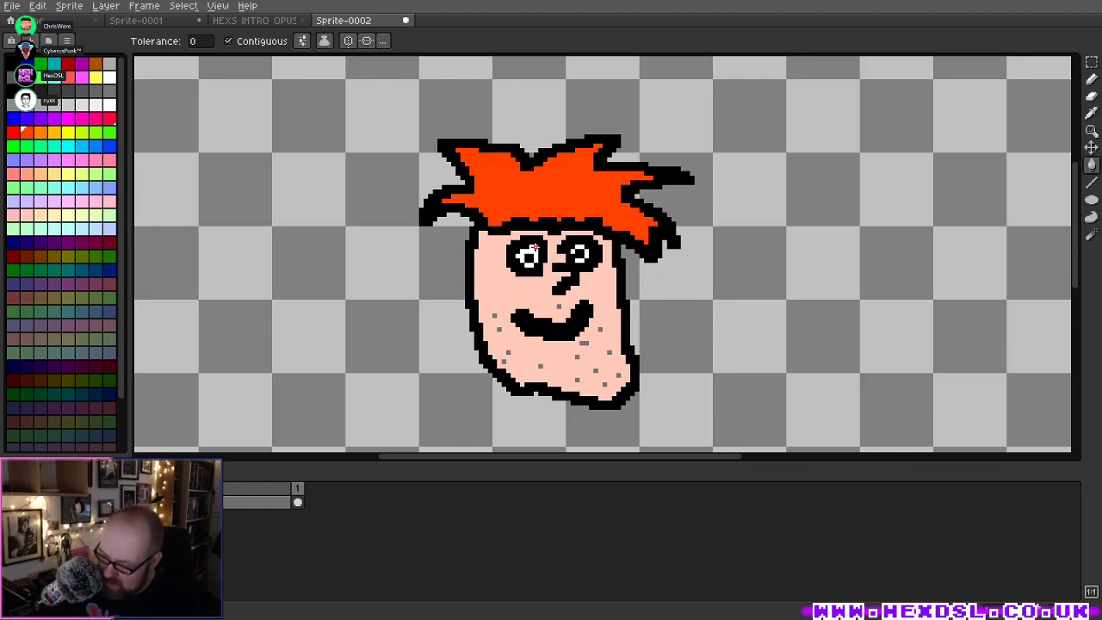
Step: Select the whole head, add a white (Idx-15) outline around its outside, and clear the selection
{"action": "key", "text": "m"}
{"action": "scroll", "coordinate": [514, 226], "scroll_direction": "down", "scroll_amount": 1}
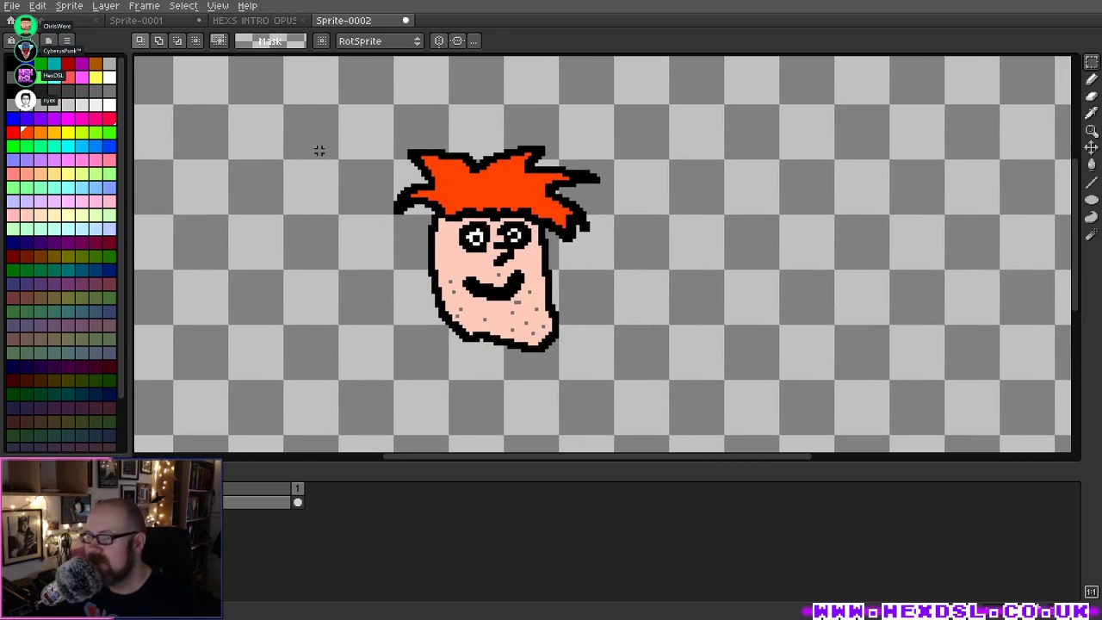
{"action": "left_click_drag", "start_coordinate": [353, 120], "coordinate": [650, 384]}
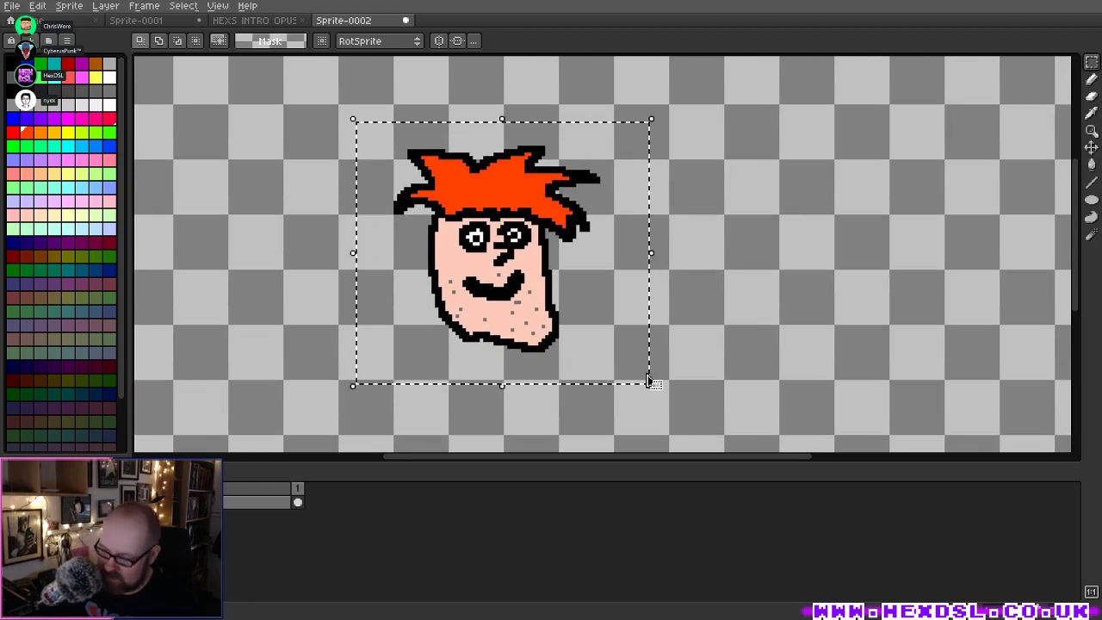
{"action": "key", "text": "shift+o"}
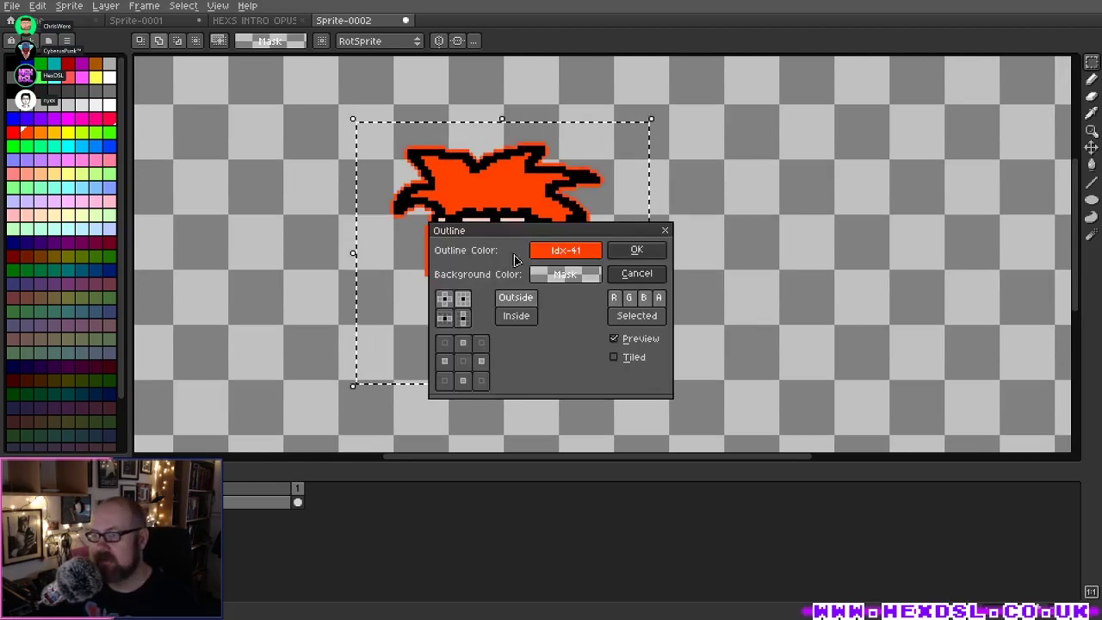
{"action": "left_click", "coordinate": [551, 252]}
{"action": "left_click_drag", "start_coordinate": [569, 305], "coordinate": [678, 297]}
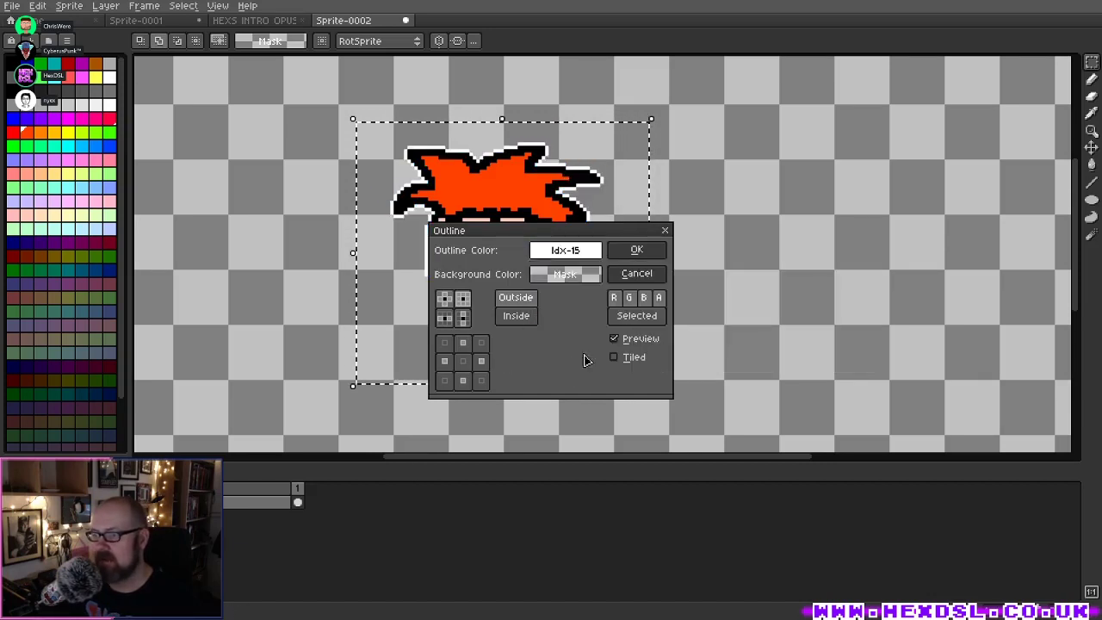
{"action": "left_click", "coordinate": [636, 250]}
{"action": "left_click", "coordinate": [795, 319]}
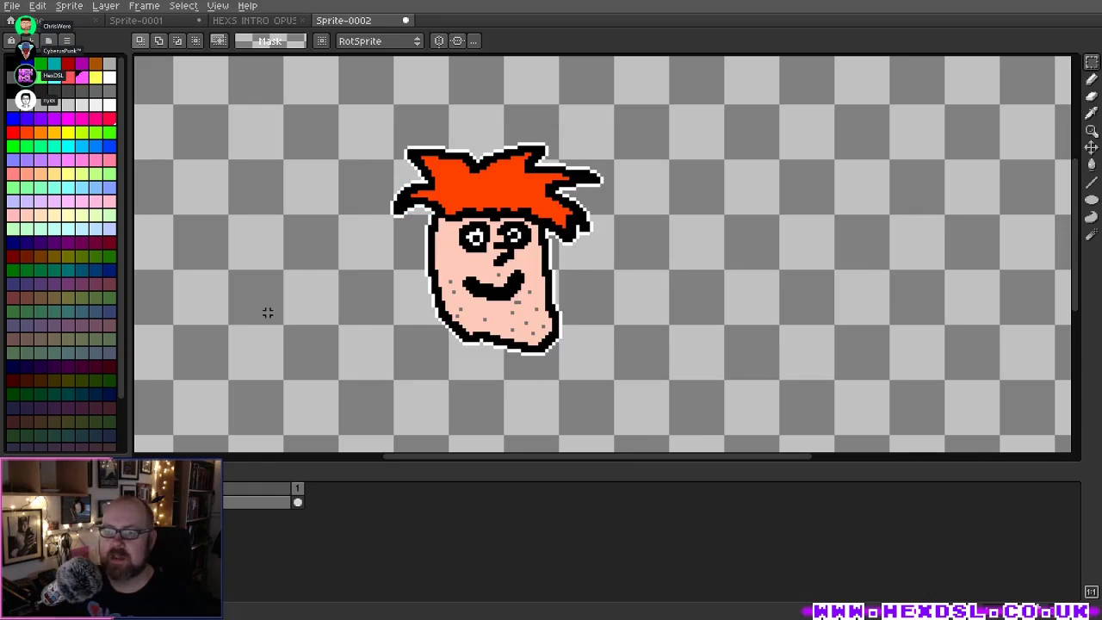
Step: Fill the transparent background around the head with bright pink
{"action": "key", "text": "b"}
{"action": "key", "text": "g"}
{"action": "left_click", "coordinate": [271, 246]}
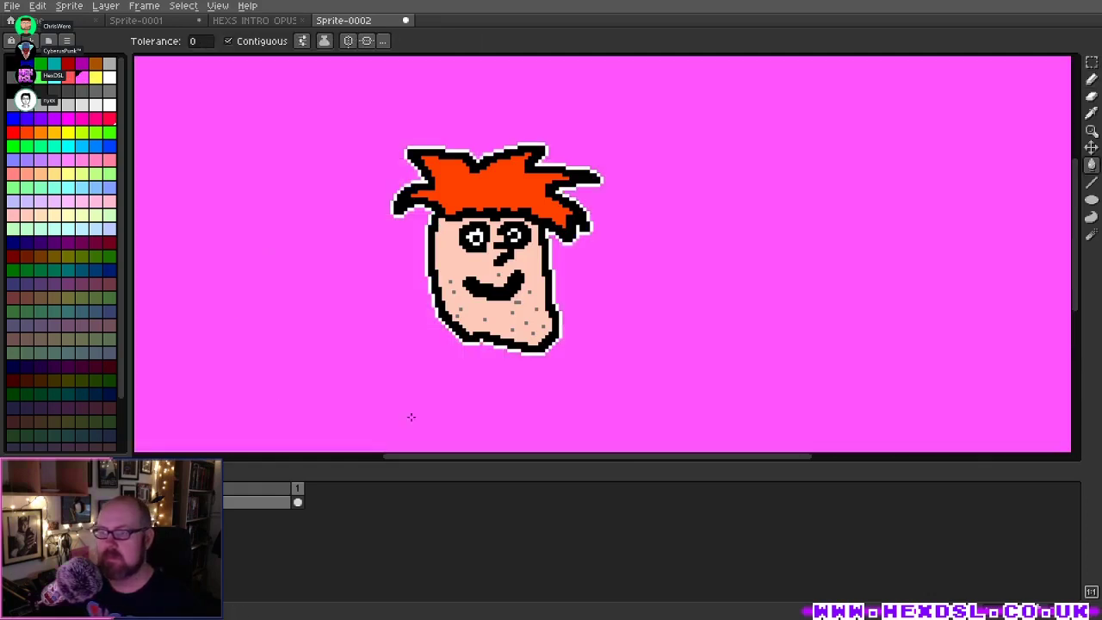
{"action": "scroll", "coordinate": [655, 284], "scroll_direction": "down", "scroll_amount": 3}
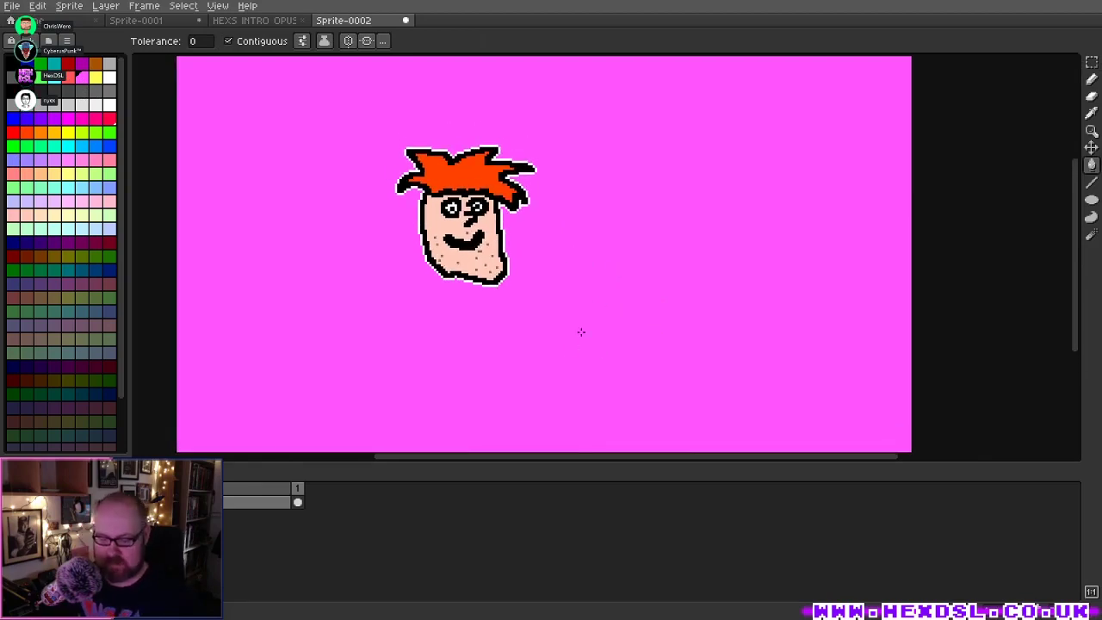
{"action": "key", "text": "ctrl+z"}
{"action": "key", "text": "ctrl+z"}
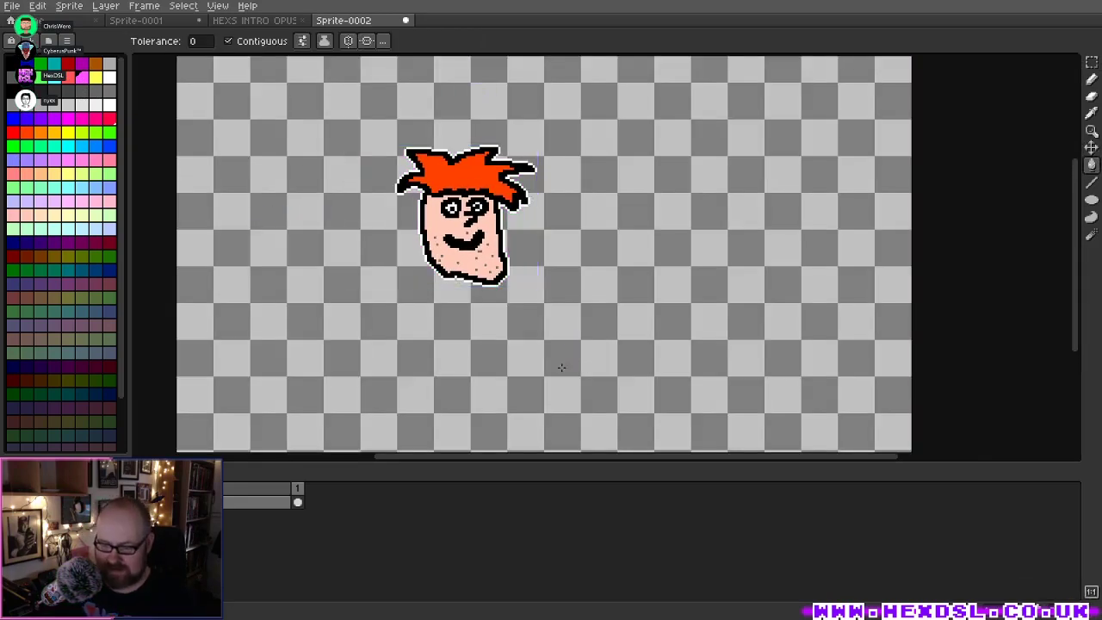
{"action": "key", "text": "ctrl+y"}
{"action": "scroll", "coordinate": [610, 297], "scroll_direction": "up", "scroll_amount": 3}
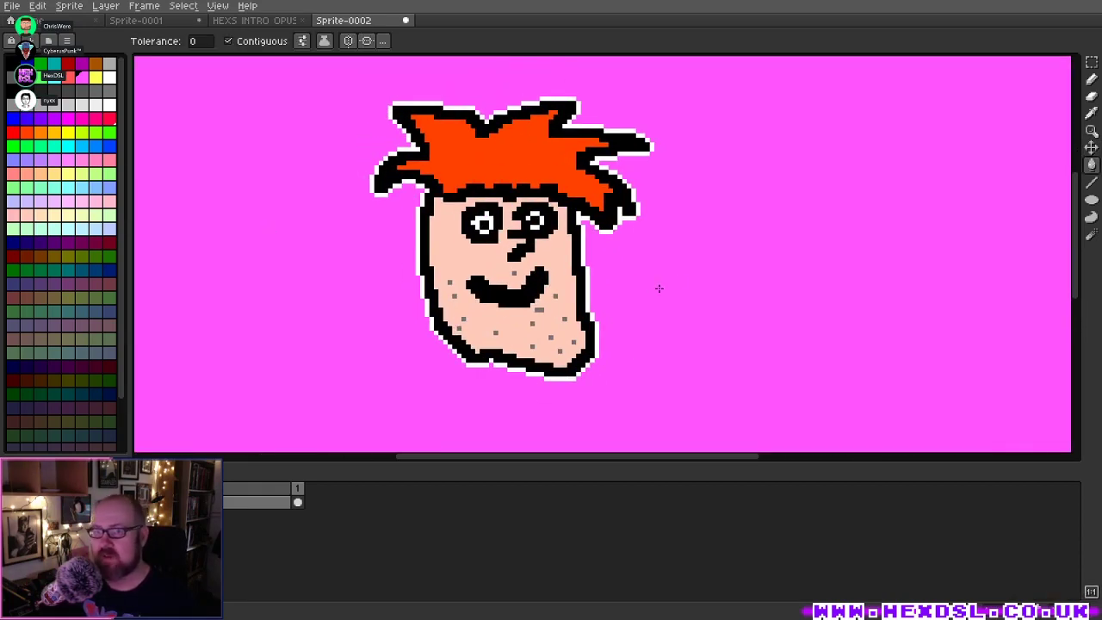
Step: Crop the sprite to a rectangular selection around the head and clear the selection
{"action": "left_click_drag", "start_coordinate": [658, 289], "coordinate": [582, 256]}
{"action": "left_click_drag", "start_coordinate": [684, 298], "coordinate": [730, 287]}
{"action": "left_click_drag", "start_coordinate": [698, 282], "coordinate": [713, 292]}
{"action": "scroll", "coordinate": [318, 191], "scroll_direction": "up", "scroll_amount": 2}
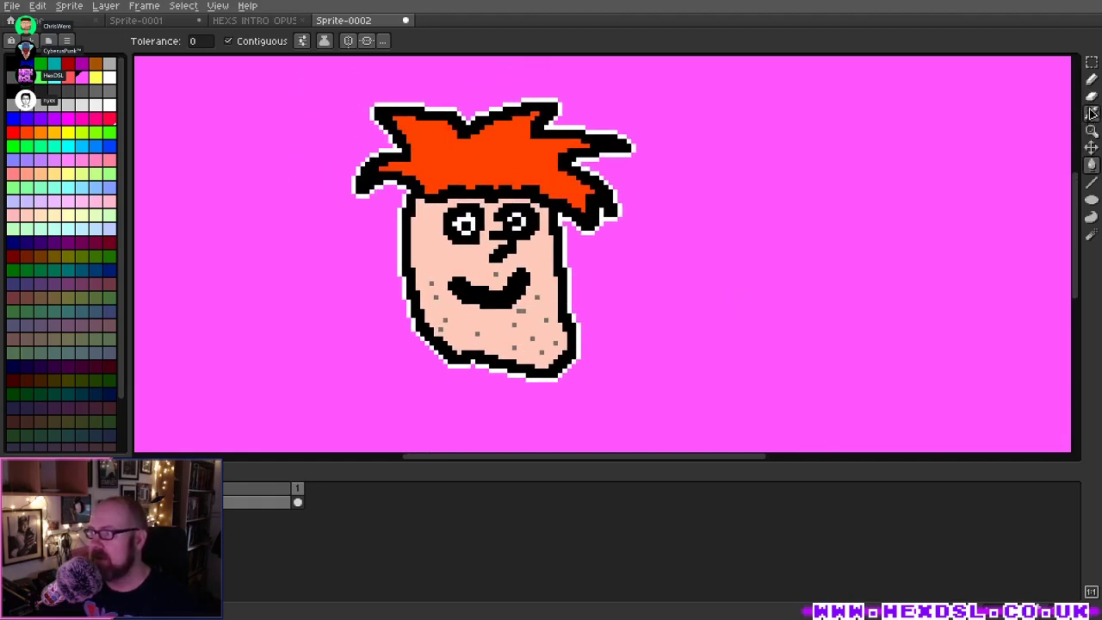
{"action": "left_click", "coordinate": [1092, 62]}
{"action": "left_click_drag", "start_coordinate": [312, 81], "coordinate": [680, 411]}
{"action": "left_click", "coordinate": [114, 11]}
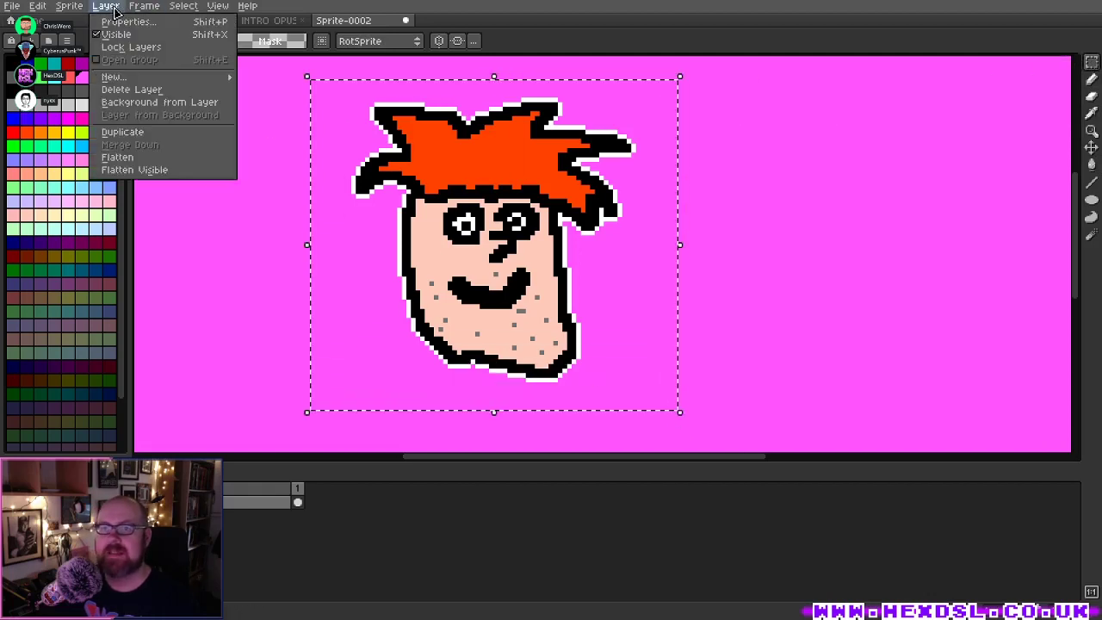
{"action": "mouse_move", "coordinate": [69, 6]}
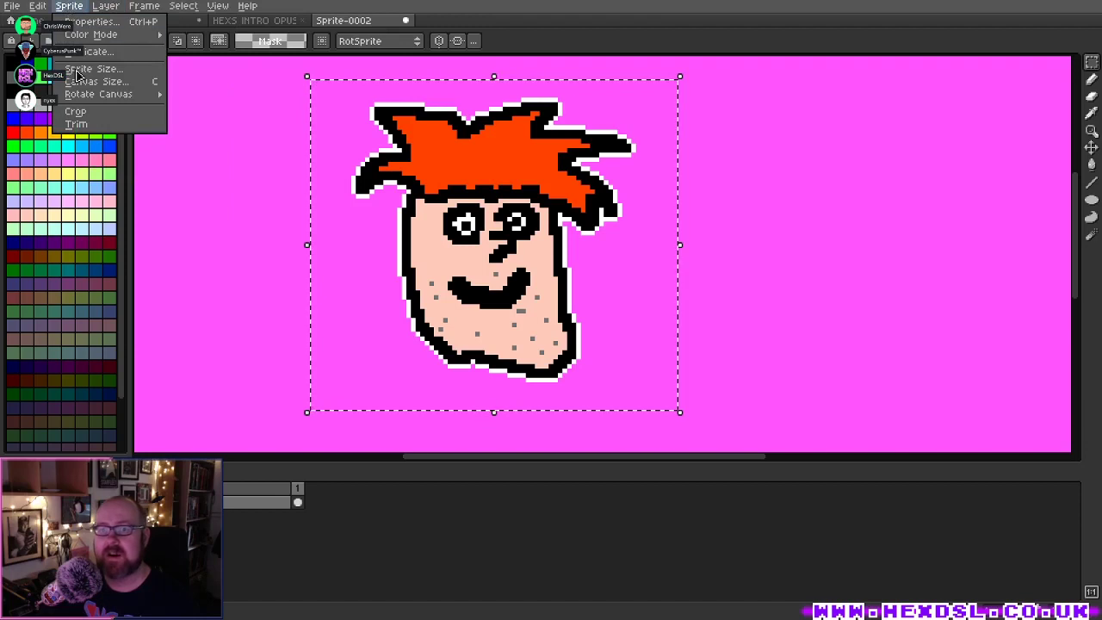
{"action": "left_click", "coordinate": [76, 111]}
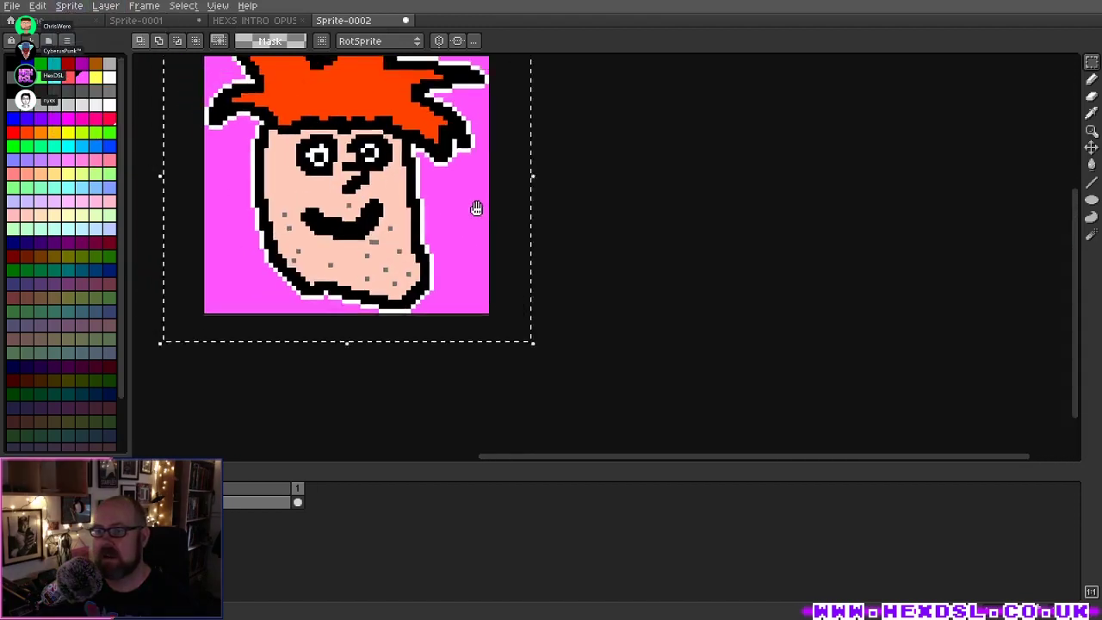
{"action": "left_click_drag", "start_coordinate": [476, 209], "coordinate": [600, 276]}
{"action": "left_click", "coordinate": [725, 260]}
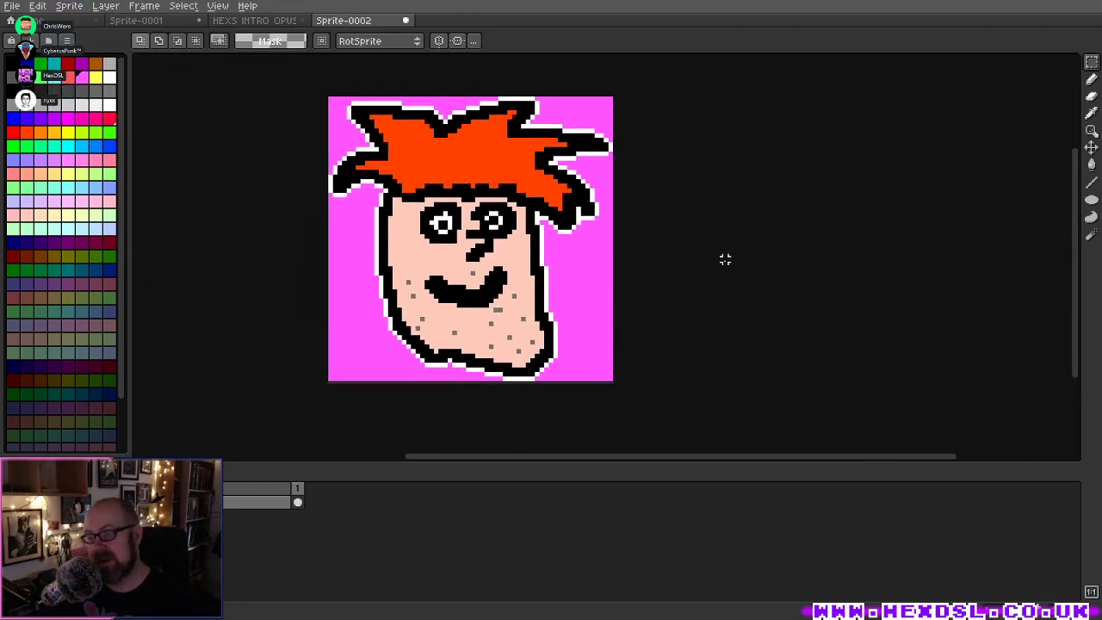